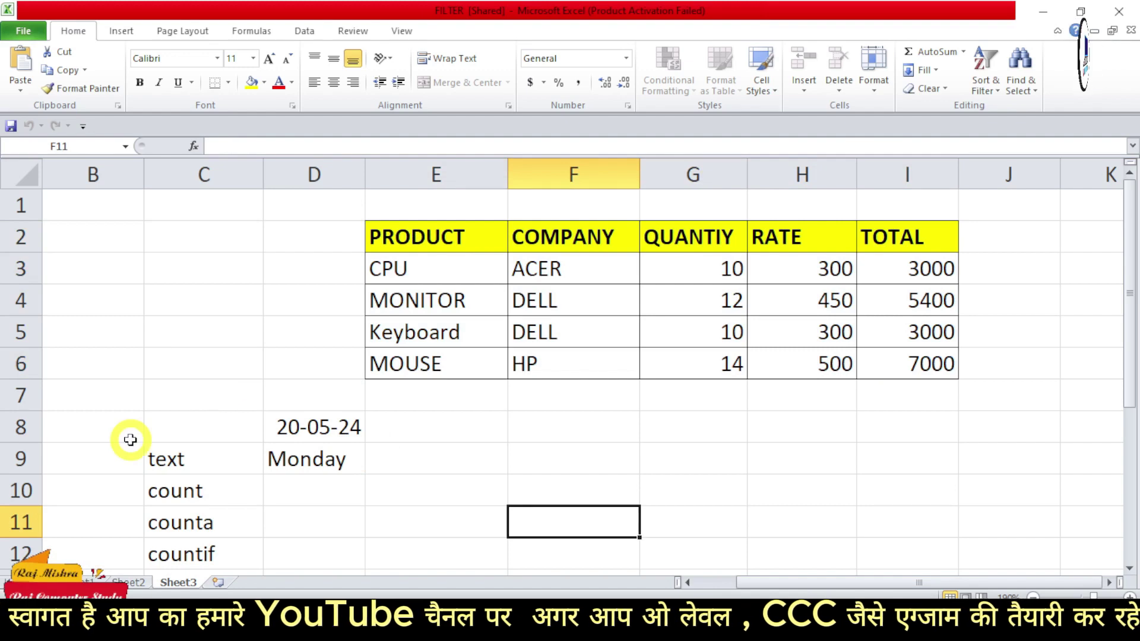
Step: Copy the product table in E2:I6 into a new worksheet at cell C3 and widen its columns C to G equally
drag(125, 438, 382, 536)
drag(415, 237, 885, 354)
key(ctrl+c)
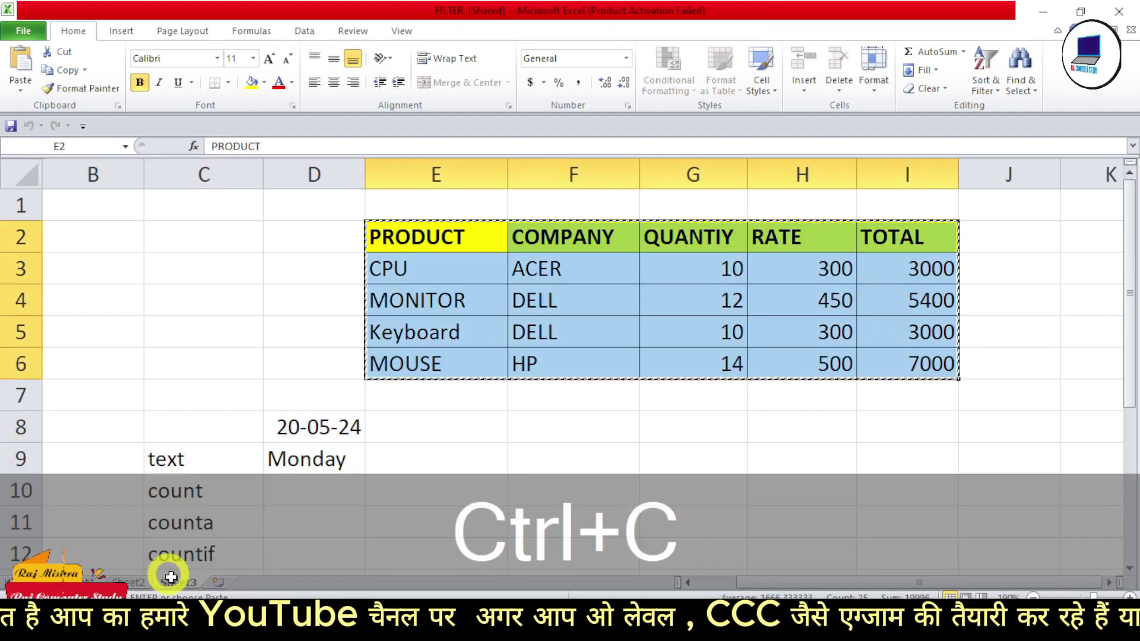
click(224, 580)
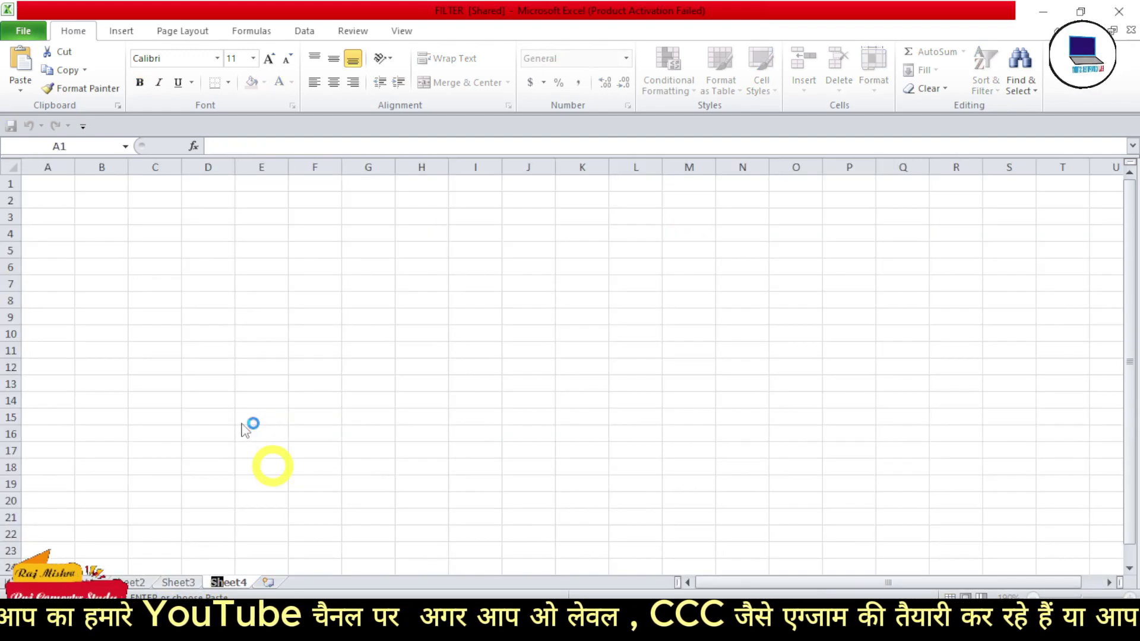
click(156, 217)
key(ctrl+v)
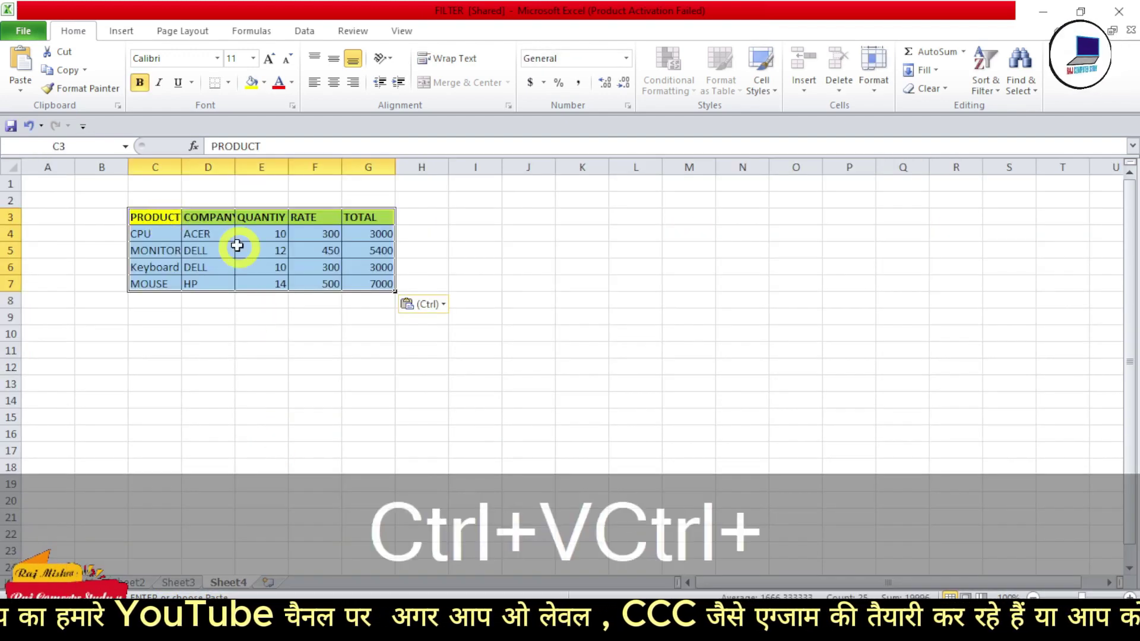
key(ctrl+space)
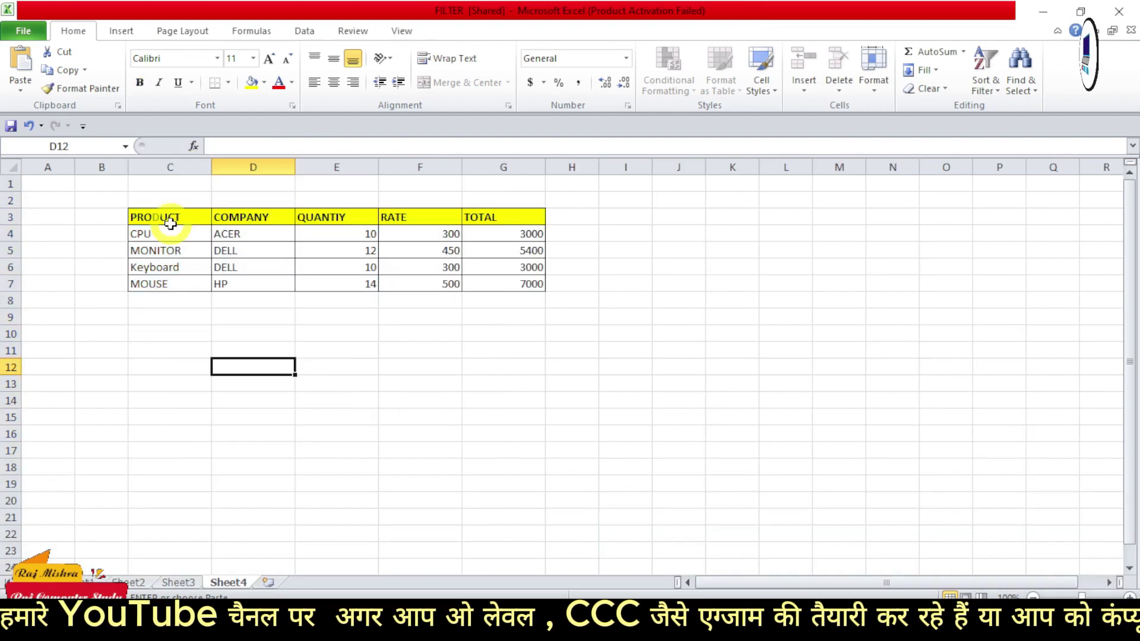
scroll(231, 317, up, 1)
scroll(231, 317, up, 3)
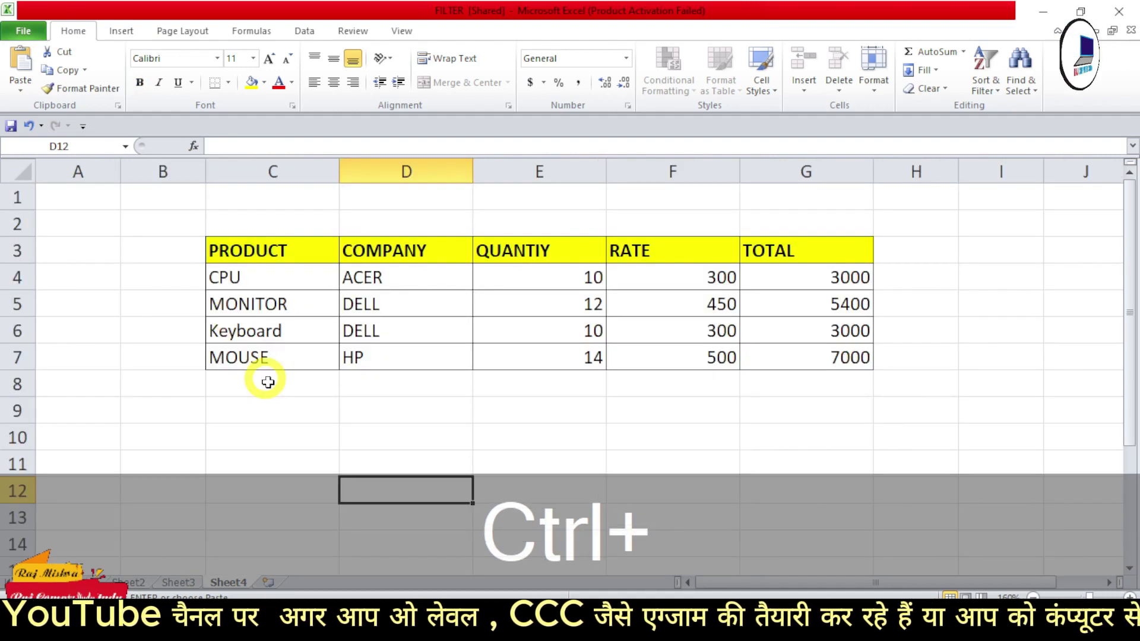
click(314, 416)
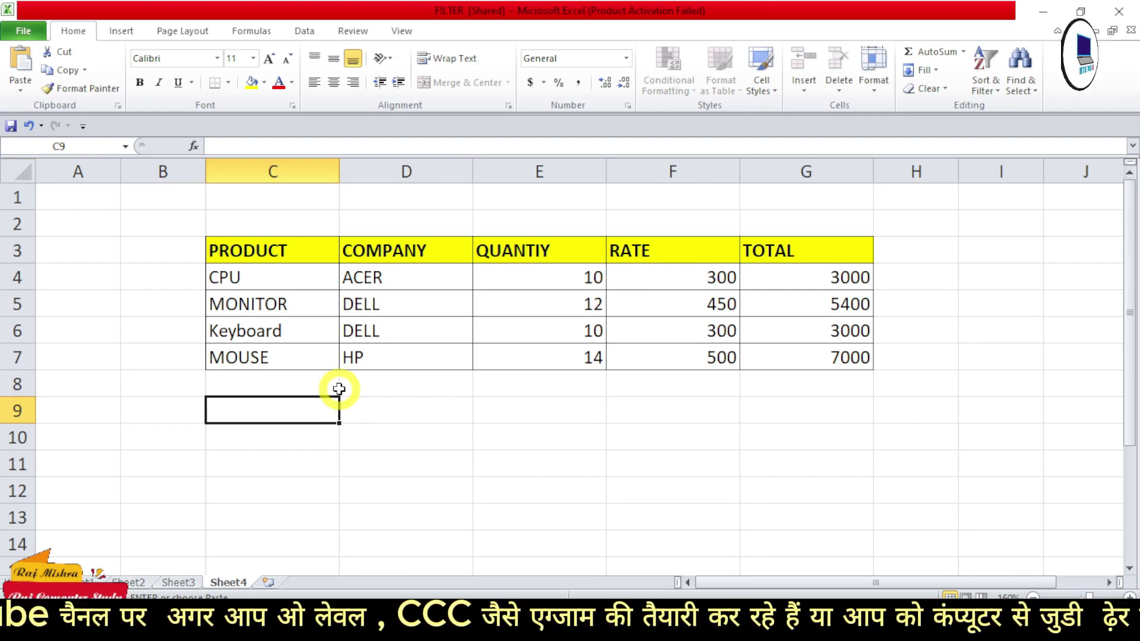
click(284, 455)
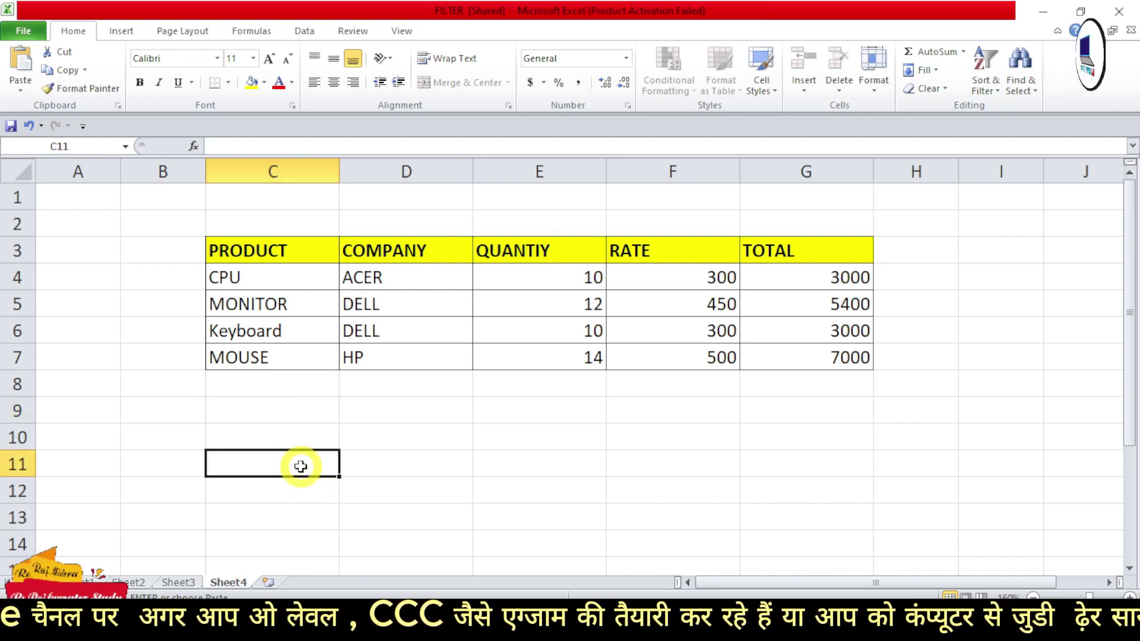
drag(306, 465, 792, 460)
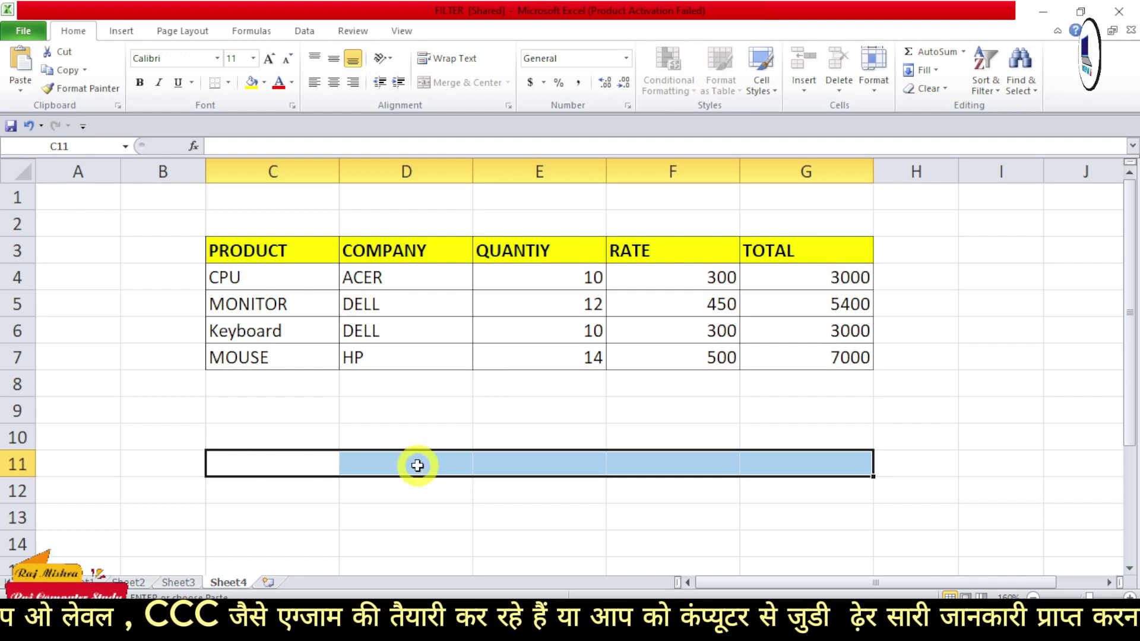
click(297, 465)
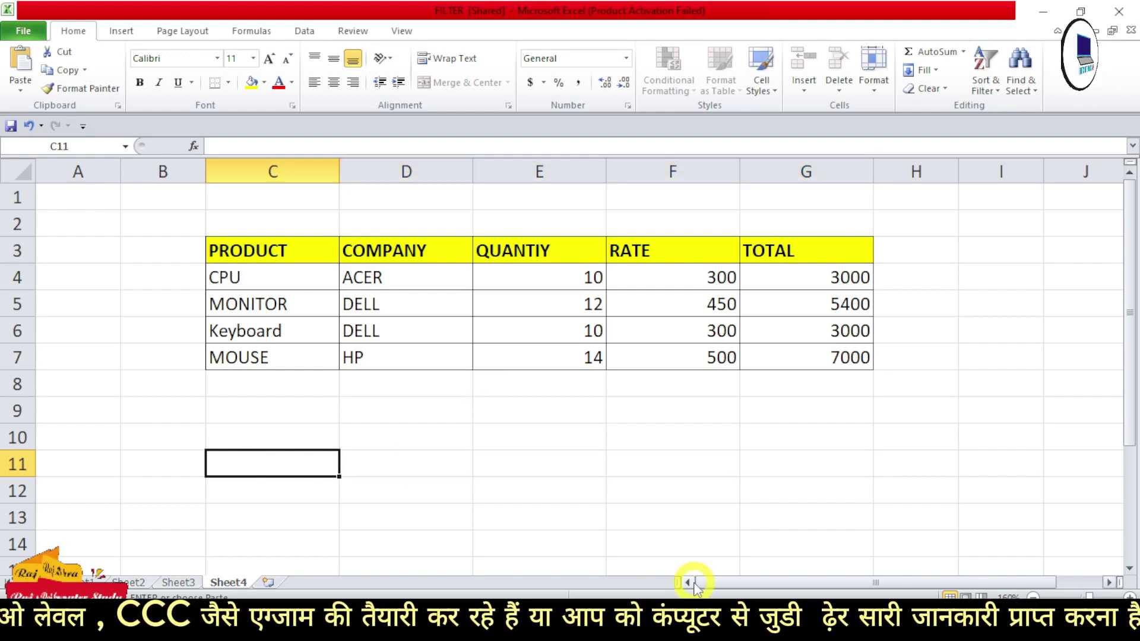
Step: Copy the table's header row C3:G3 to row 12, starting at cell C12
click(1109, 582)
click(1109, 583)
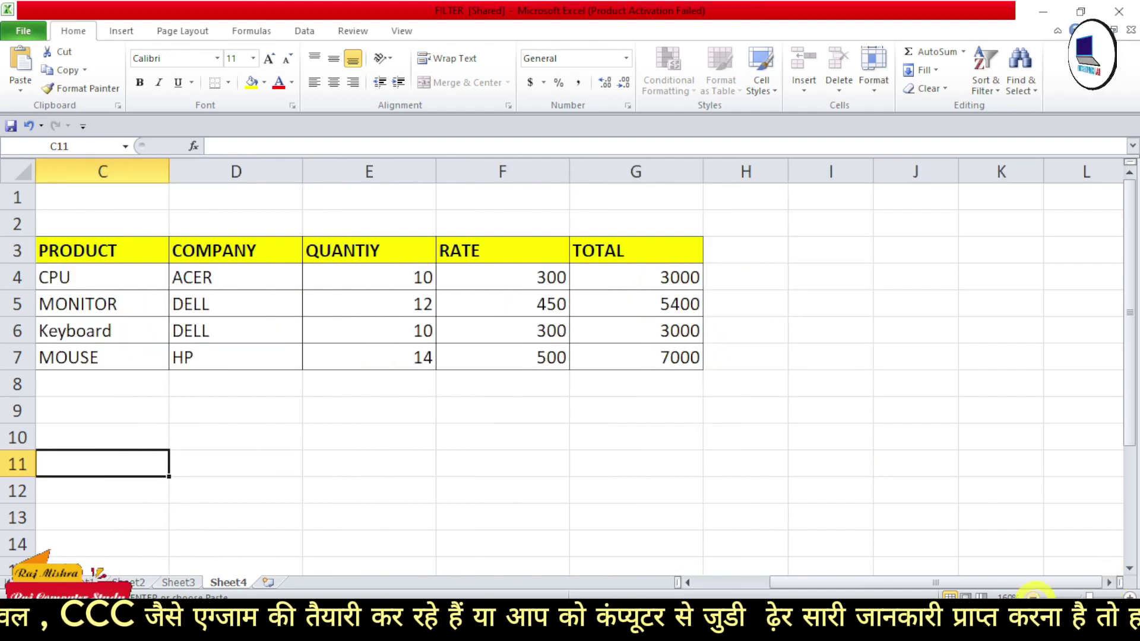
click(1035, 595)
click(1035, 595)
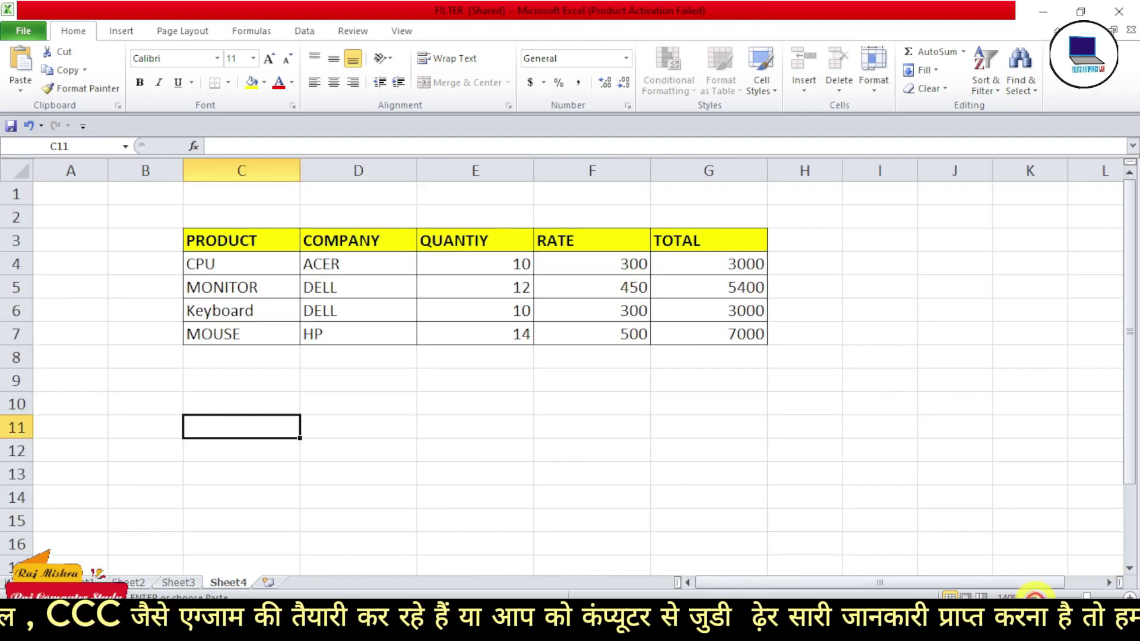
click(203, 240)
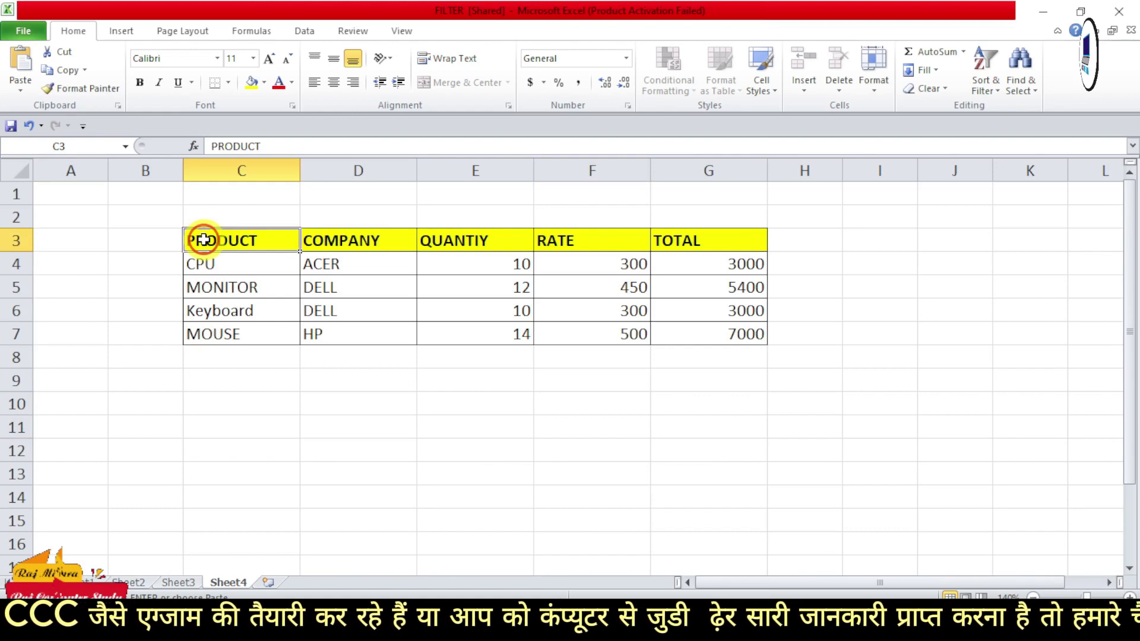
drag(204, 240, 699, 238)
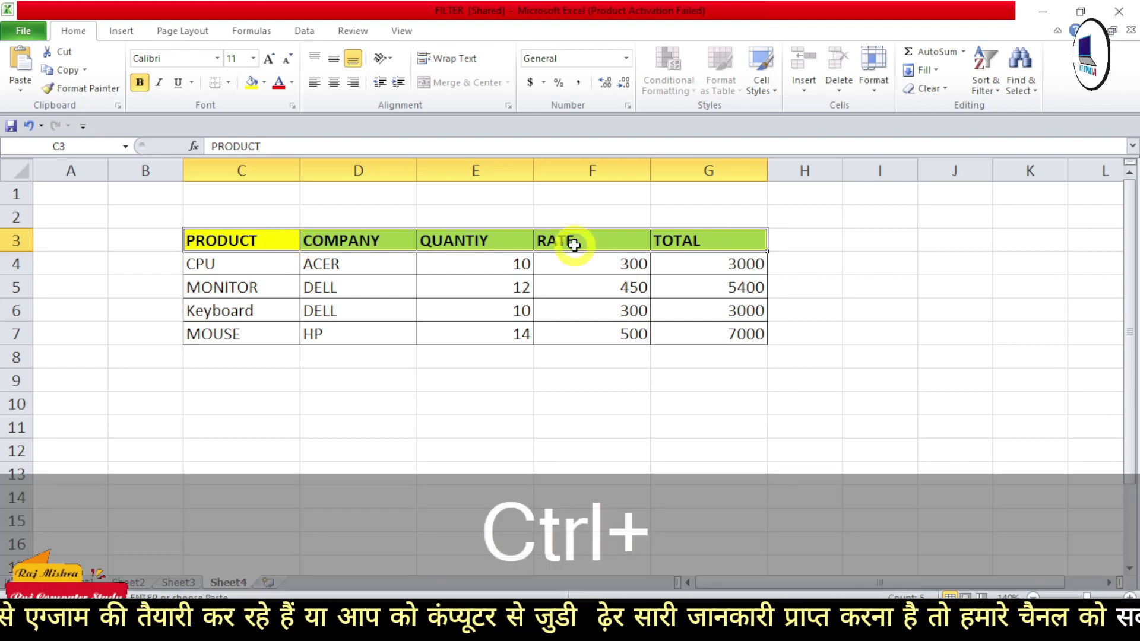
key(ctrl+c)
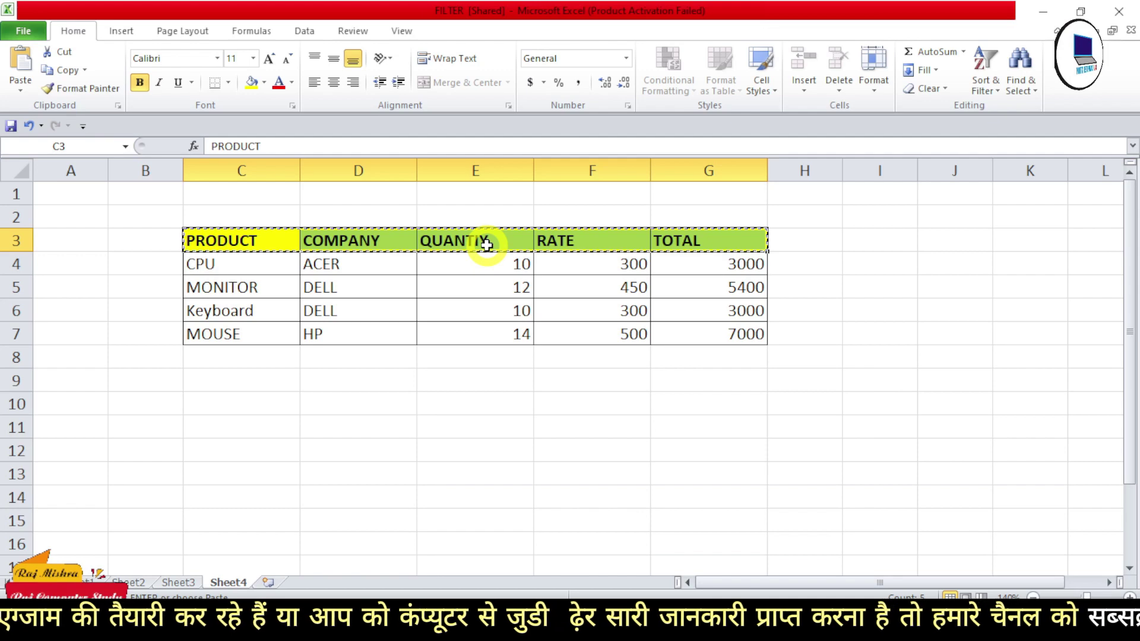
click(278, 456)
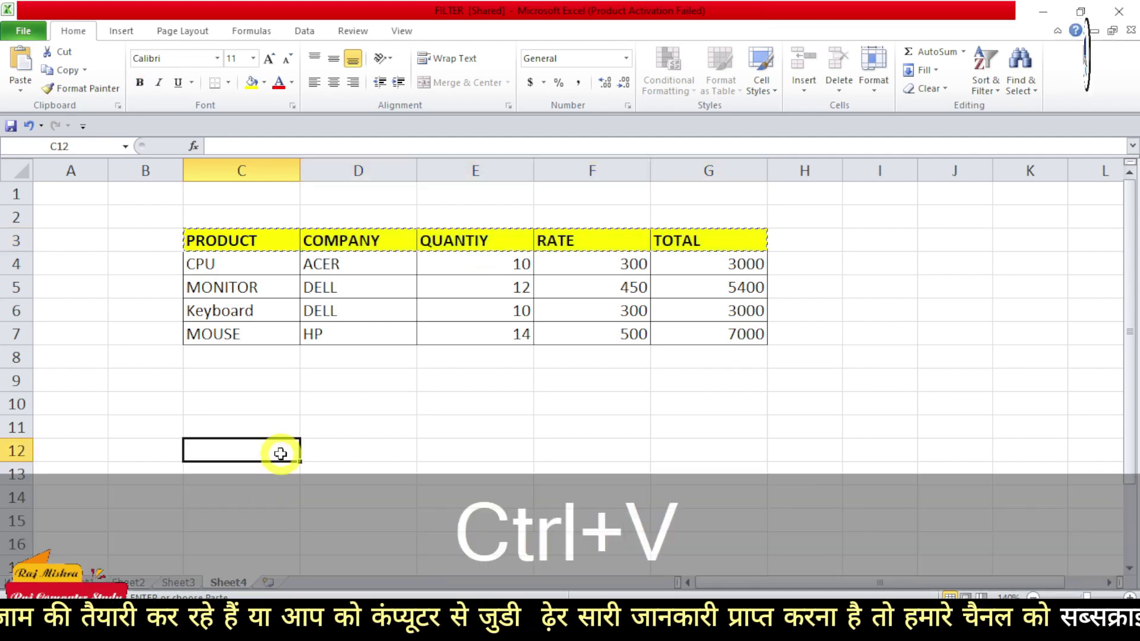
key(ctrl+v)
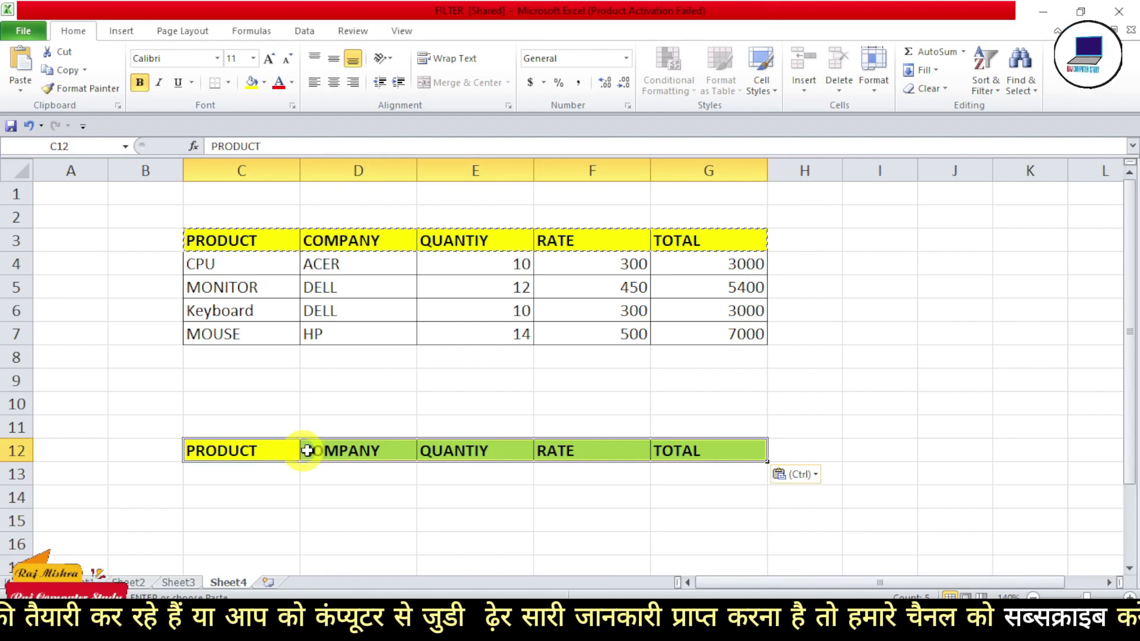
click(358, 477)
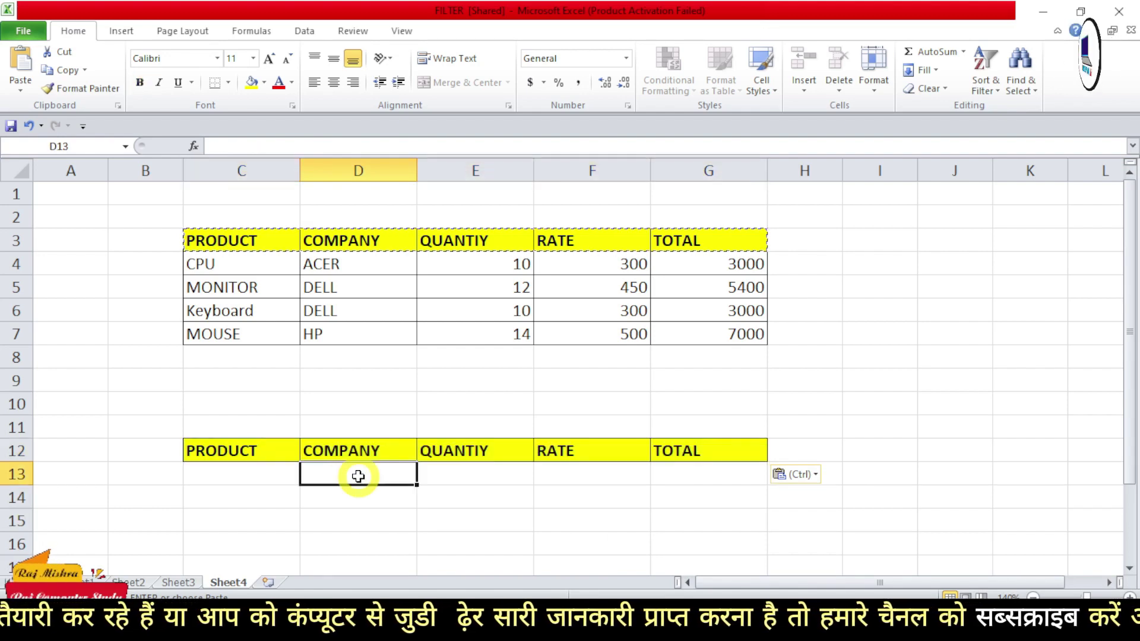
key(Escape)
key(Return)
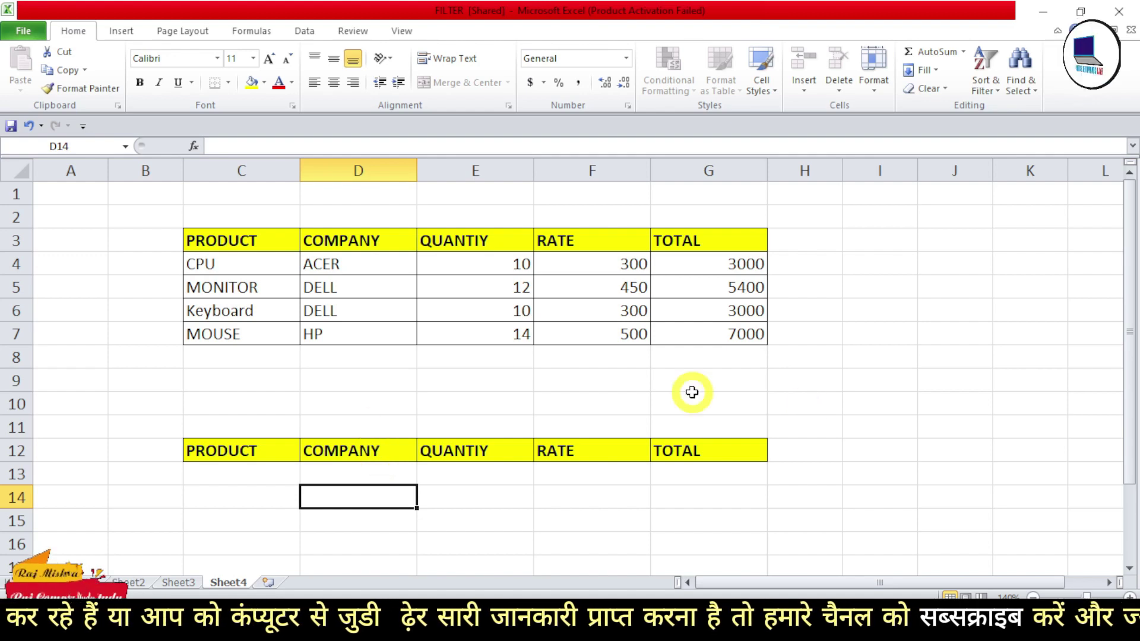
scroll(691, 391, down, 1)
scroll(692, 392, up, 1)
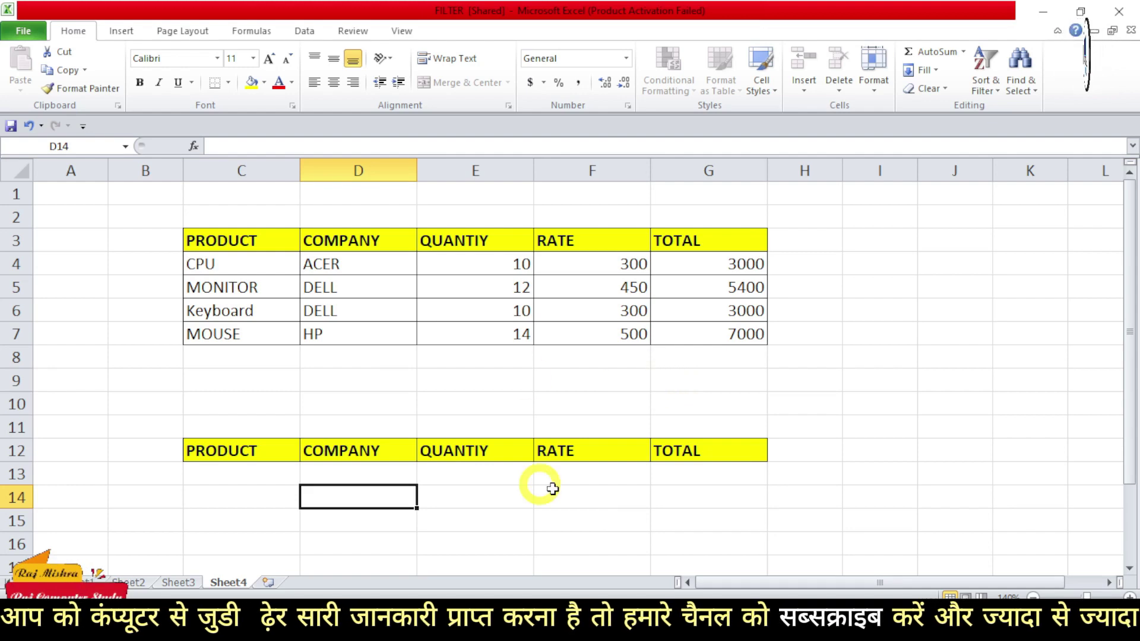
scroll(477, 426, down, 1)
scroll(474, 426, up, 1)
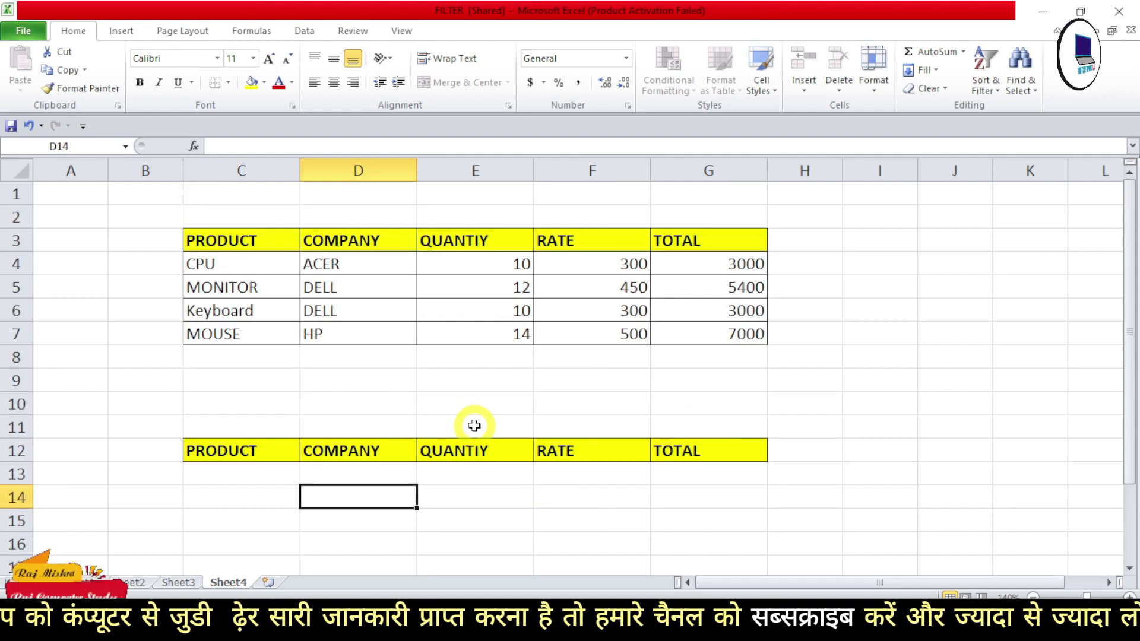
scroll(474, 425, down, 1)
scroll(474, 426, up, 1)
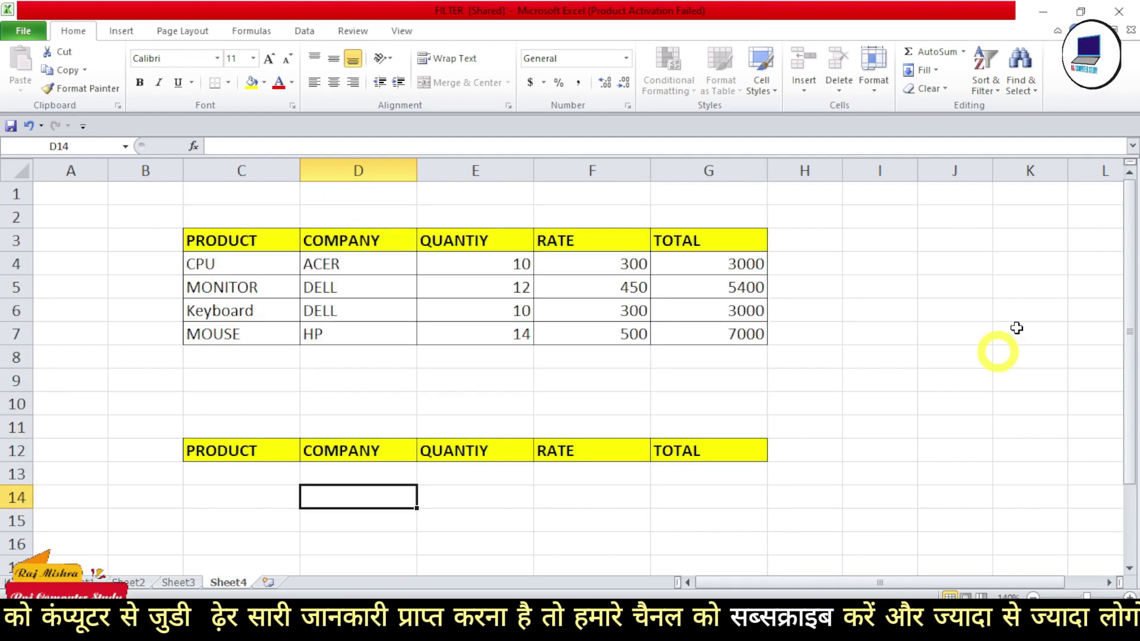
Step: Enter the label "index" in cell I6, beside the product table
click(888, 303)
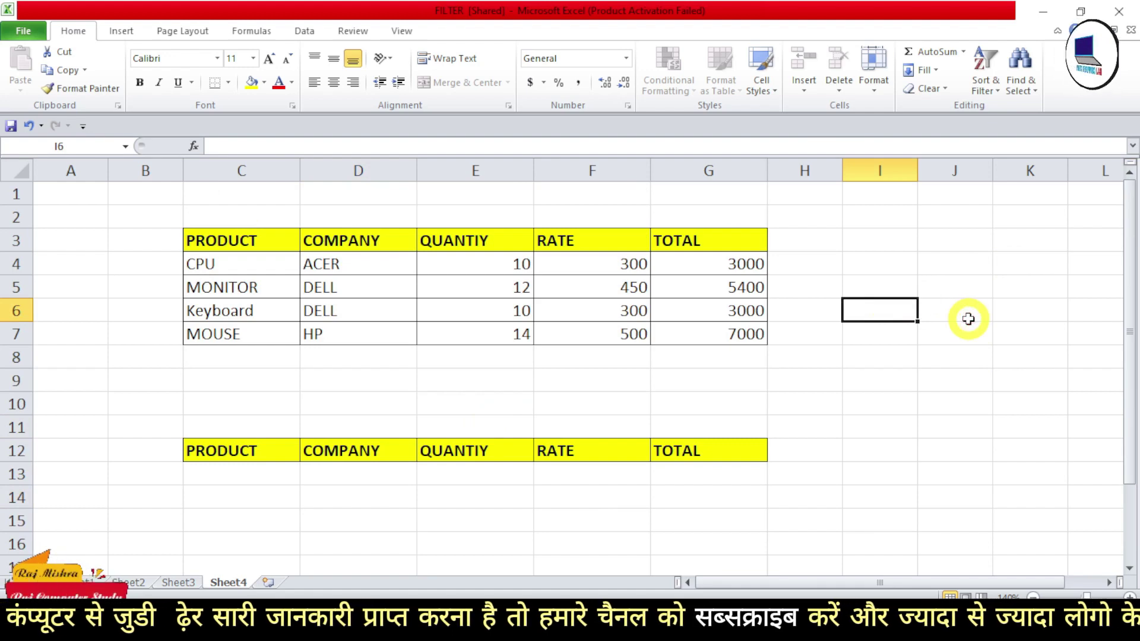
text(index)
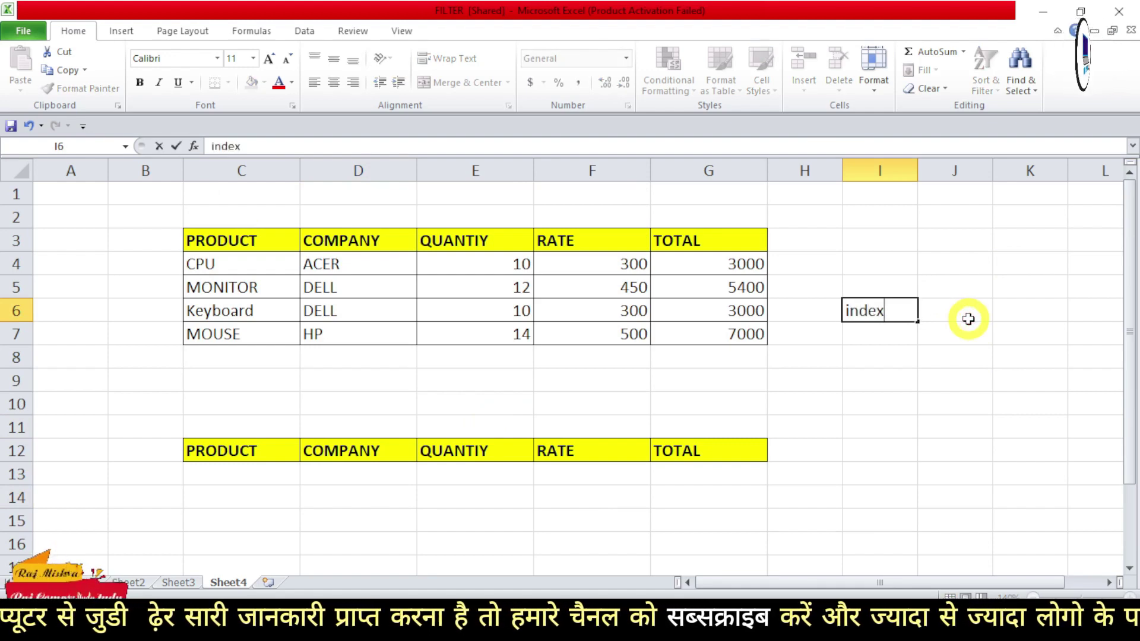
key(Return)
Step: Enter the formula =INDEX(C4:C7,4) in cell I7, using the product names without their header as the array
text(=)
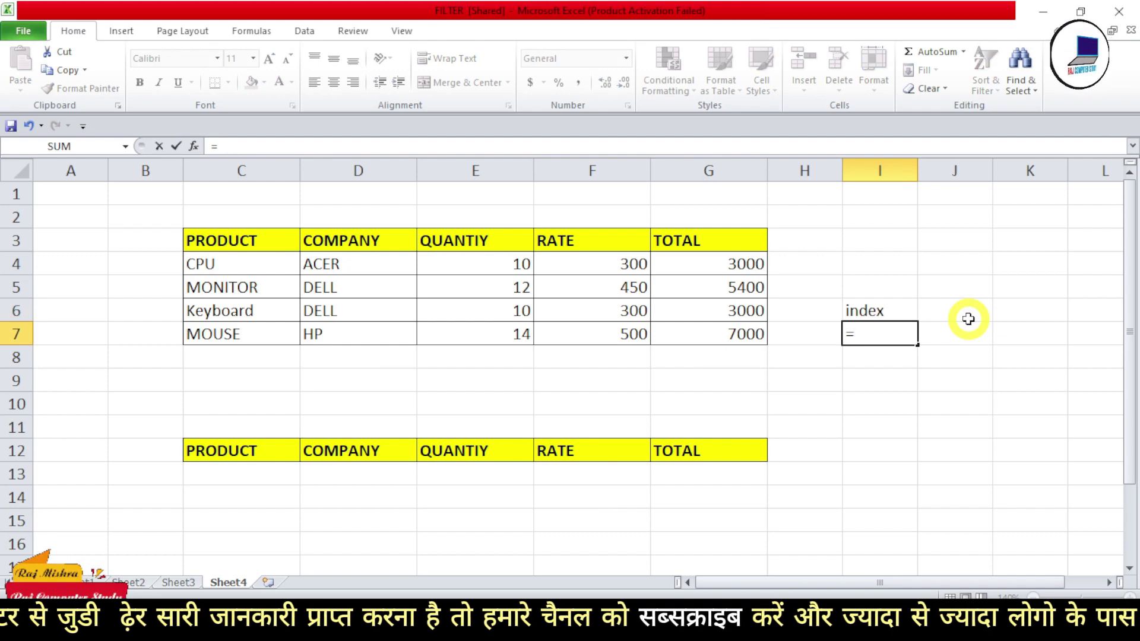
text(index)
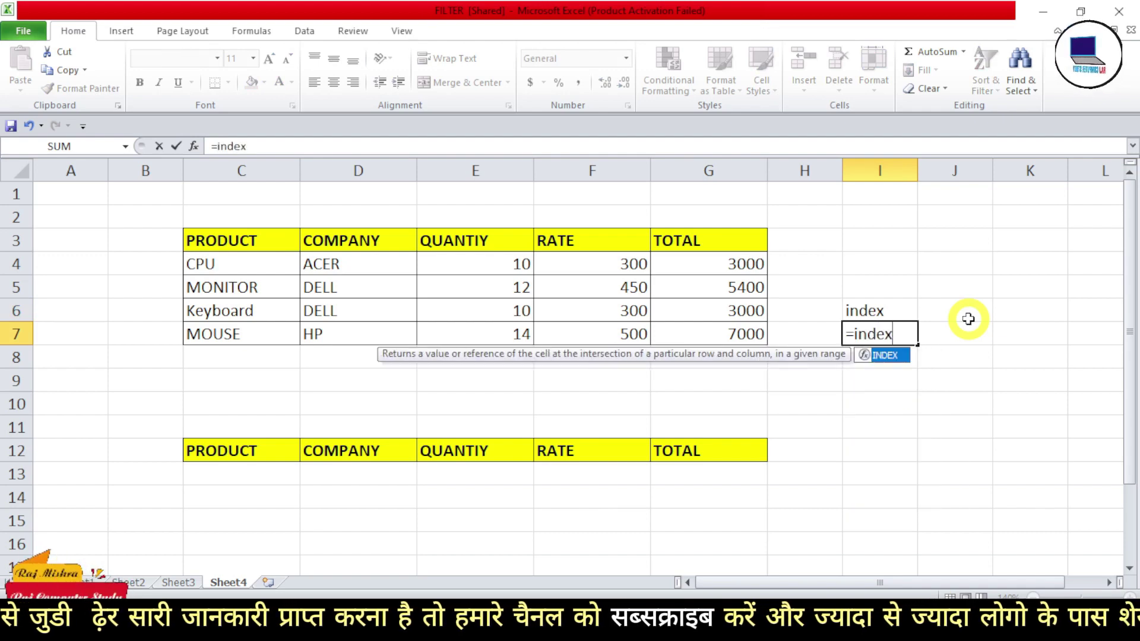
text(()
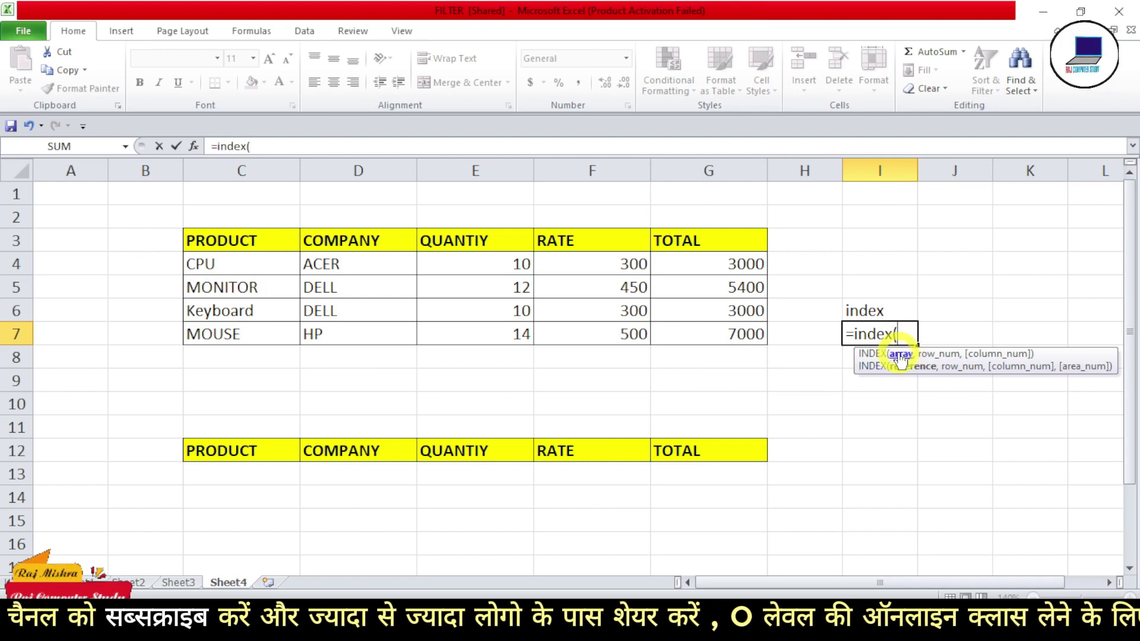
drag(254, 242, 253, 334)
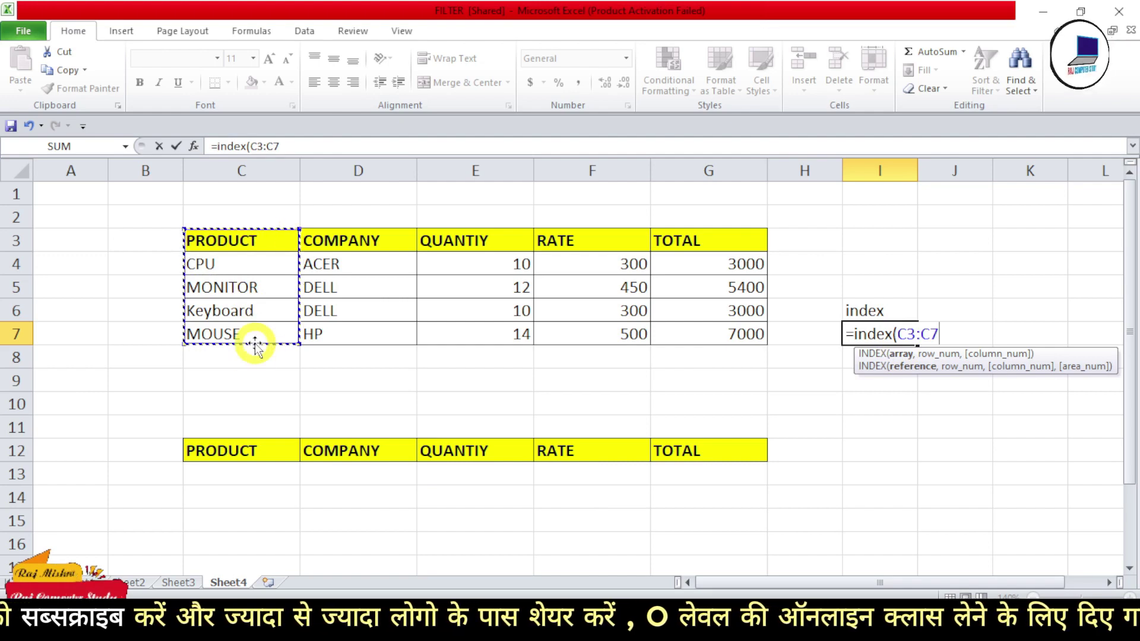
click(210, 263)
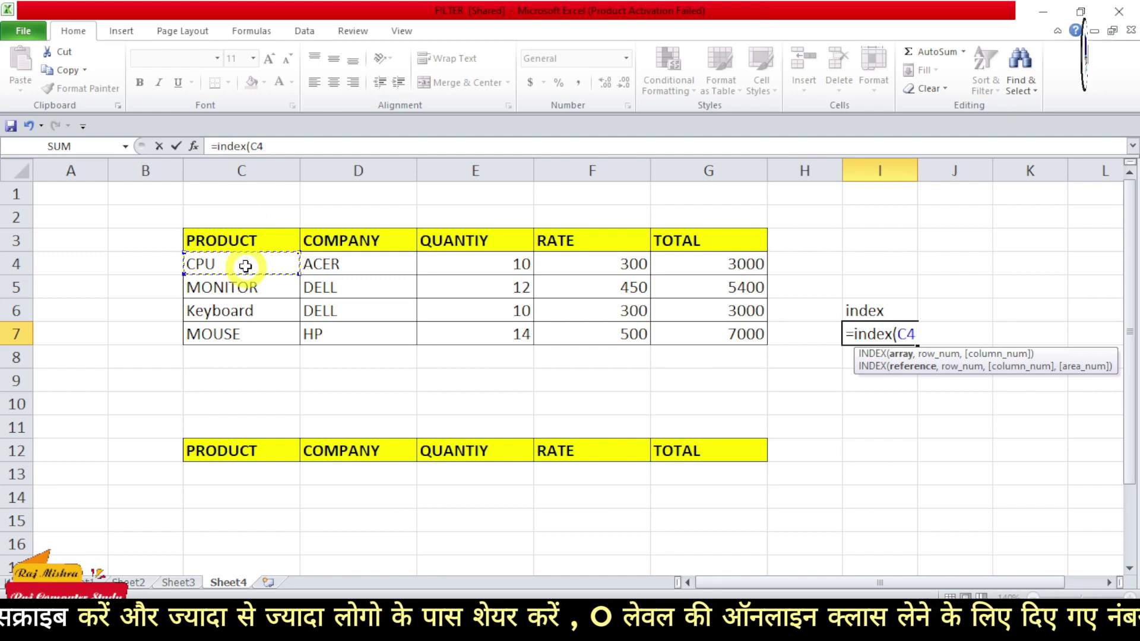
drag(245, 266, 241, 343)
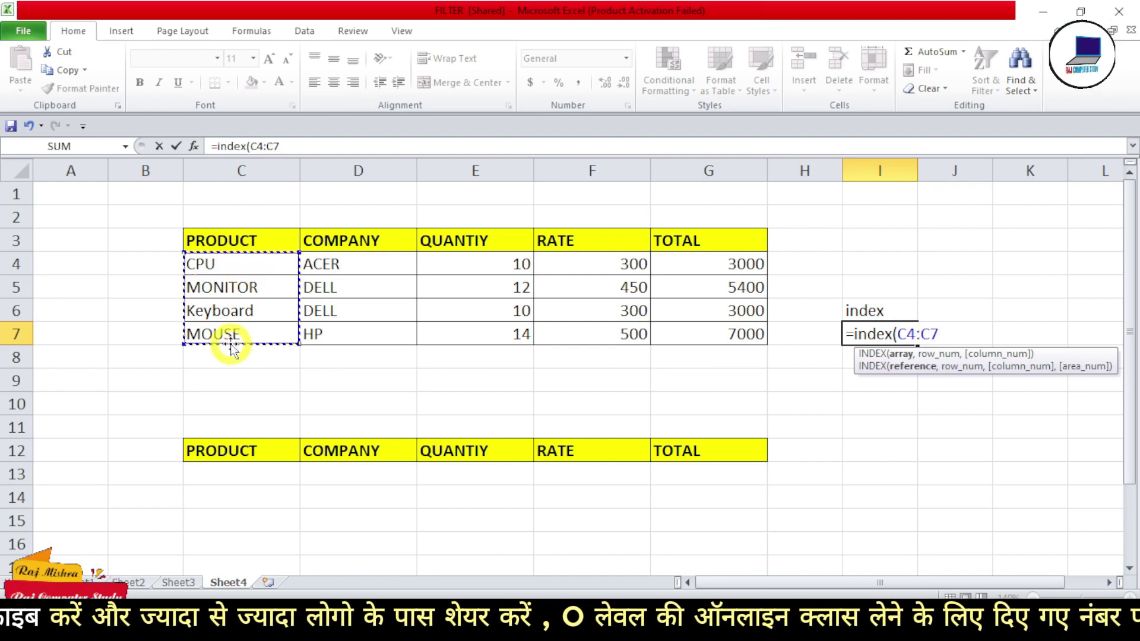
text(,)
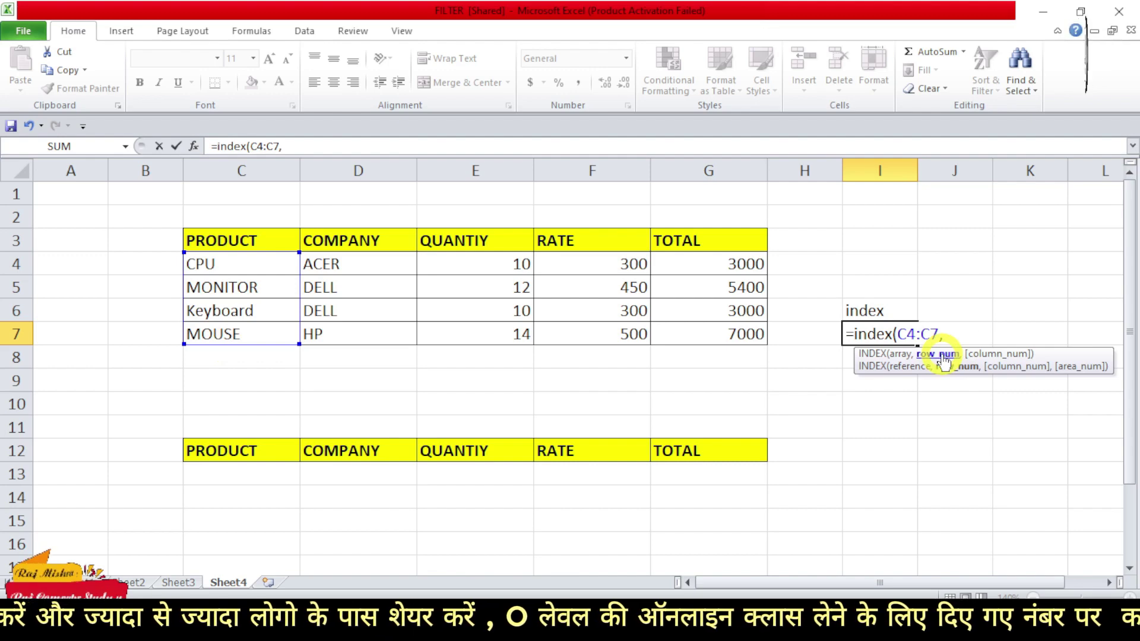
text(4)
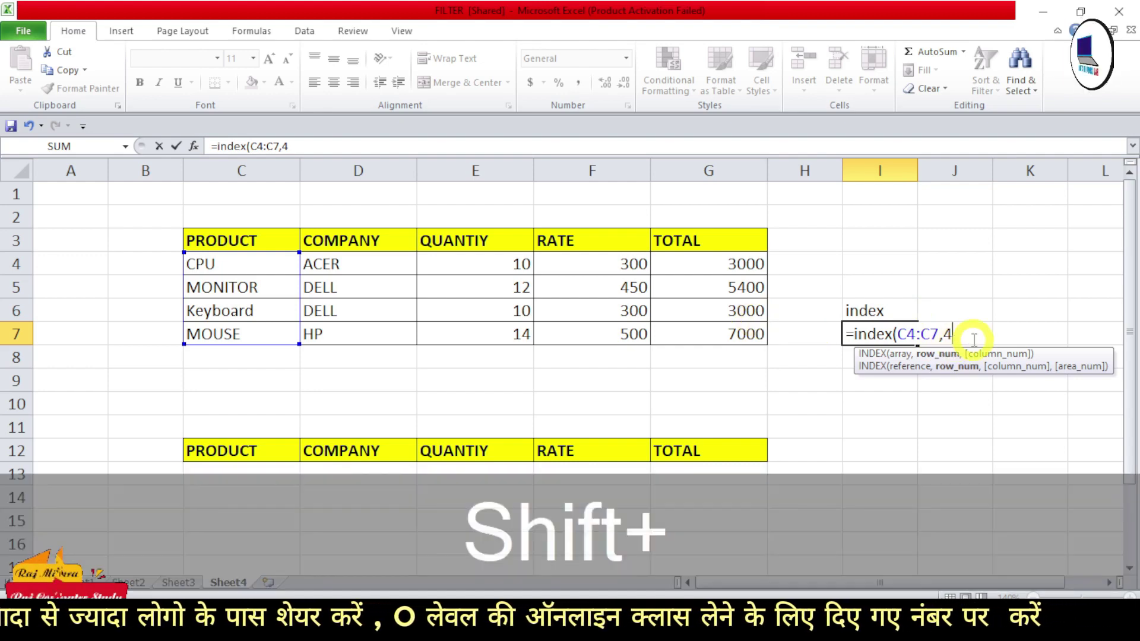
text())
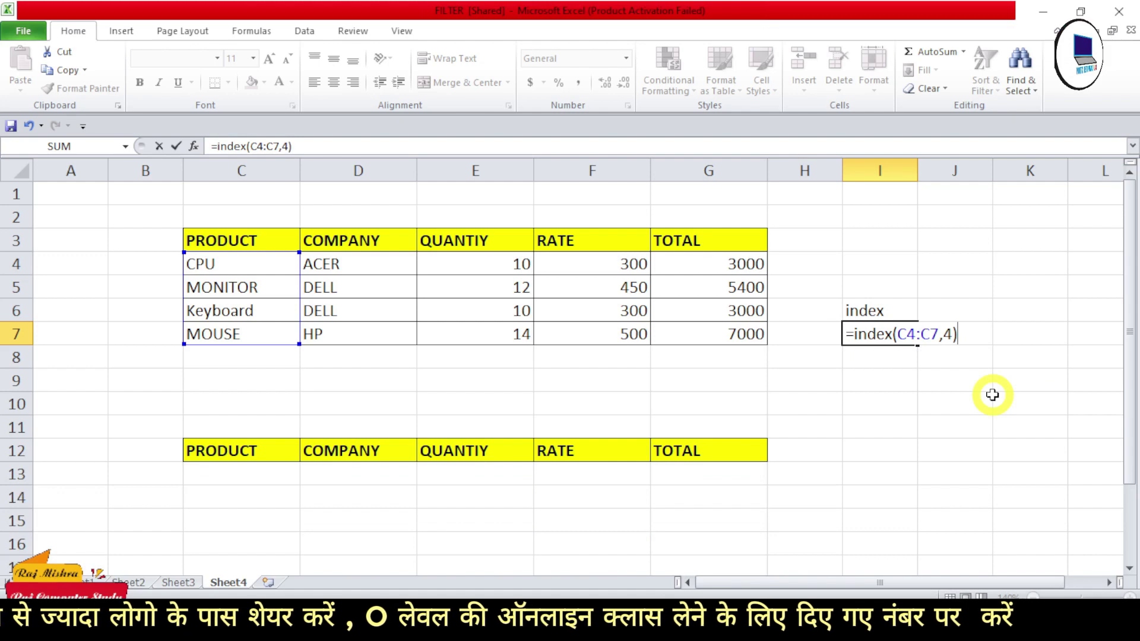
key(Return)
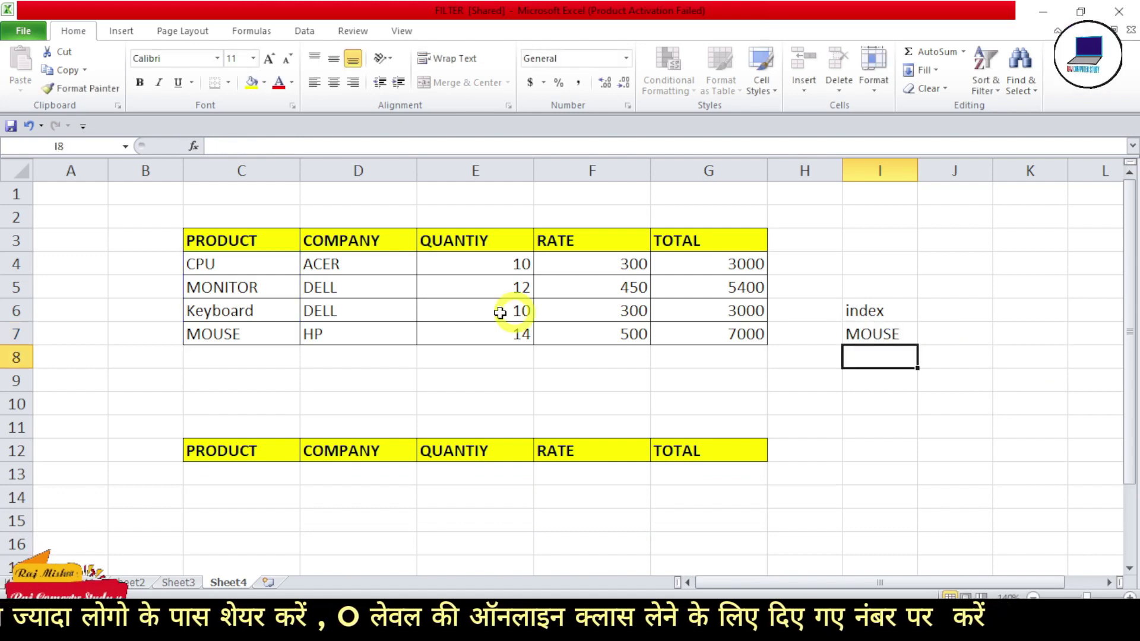
Step: Edit the INDEX formula in I7 to take its row number from cell H7, giving =INDEX(C4:C7,H7)
drag(261, 265, 273, 329)
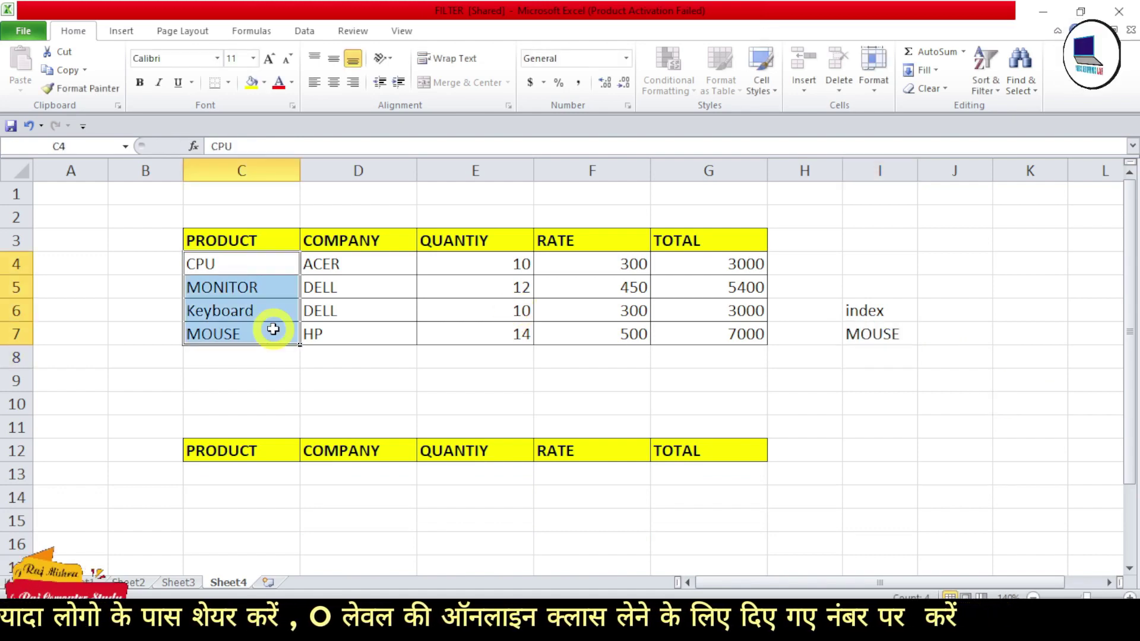
double_click(892, 336)
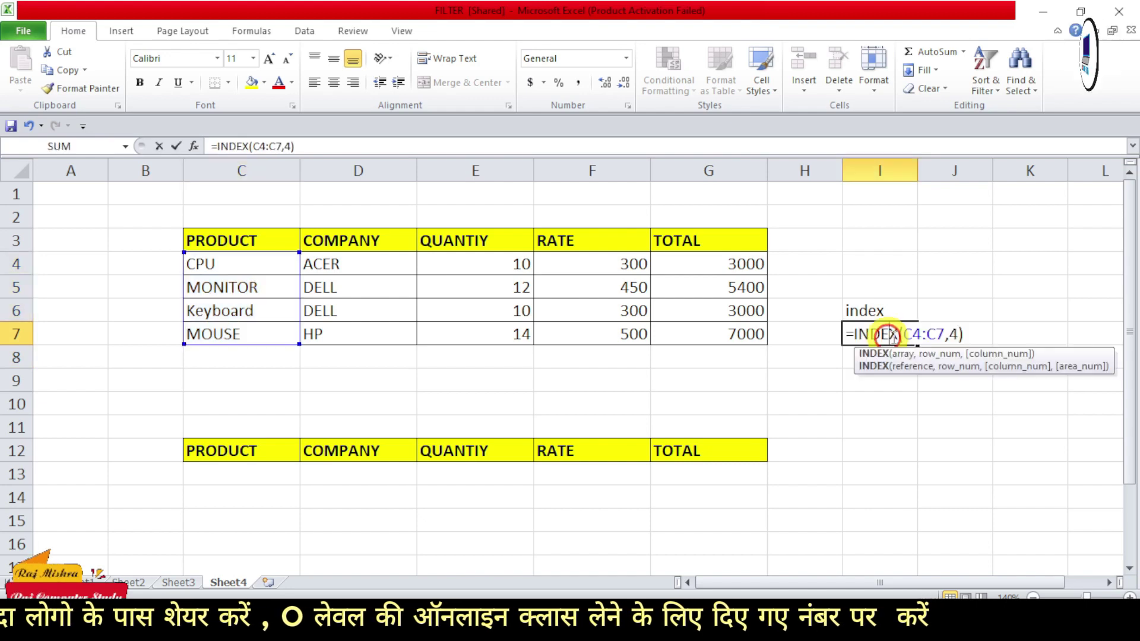
click(957, 334)
key(BackSpace)
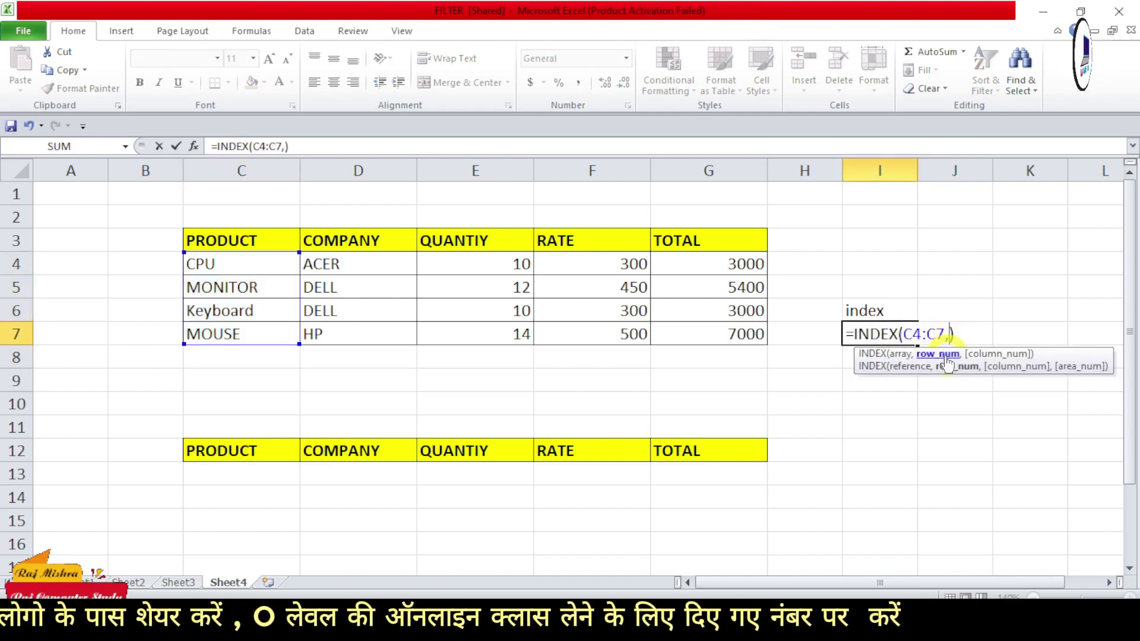
click(805, 333)
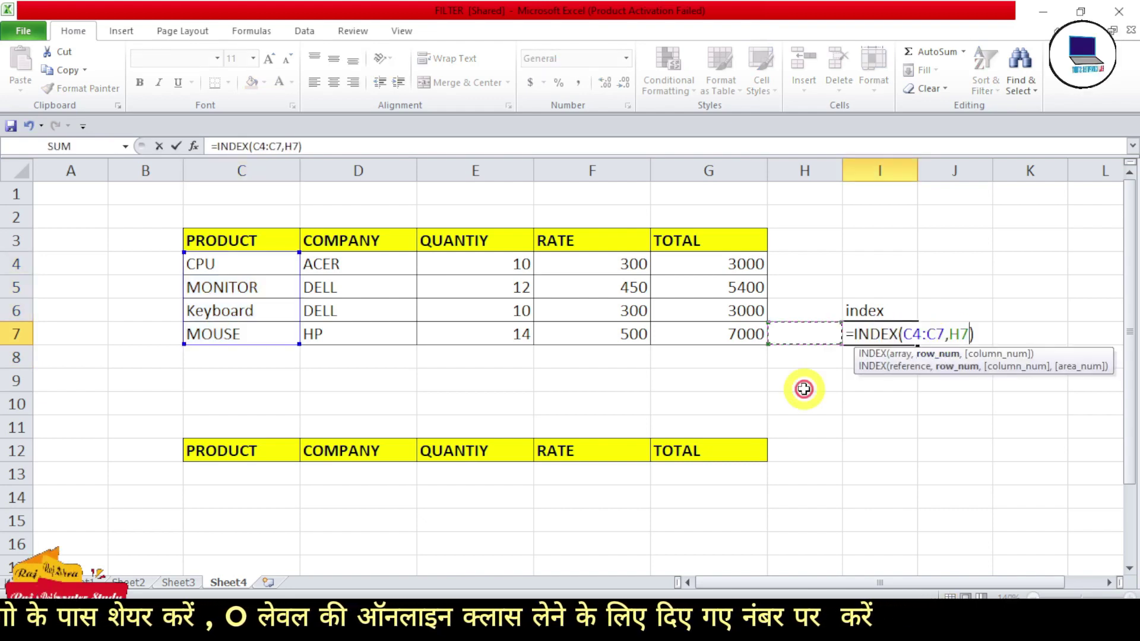
key(Return)
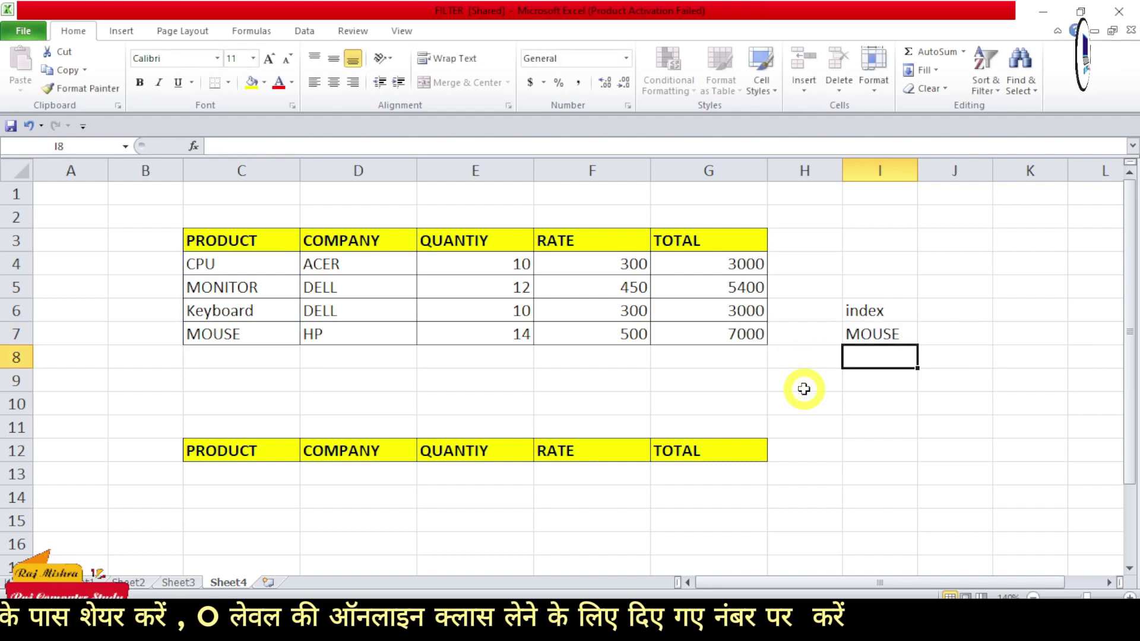
Step: Test the INDEX formula by entering row number 3 in cell H7 and replacing it with 2
click(824, 335)
text(3)
key(Return)
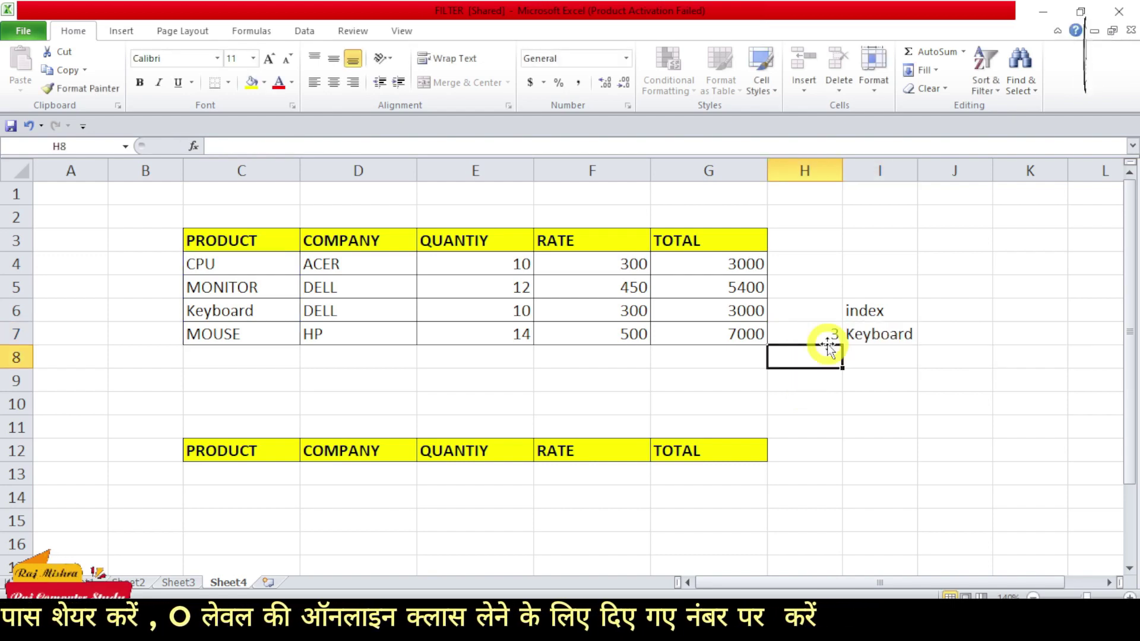
click(815, 338)
text(2)
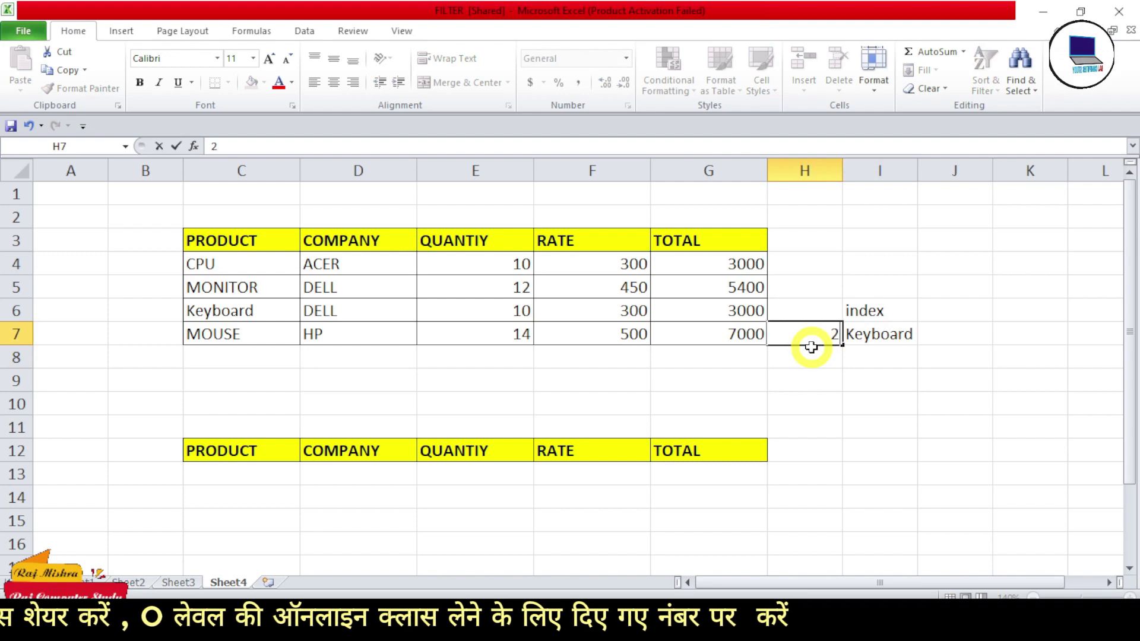
key(Return)
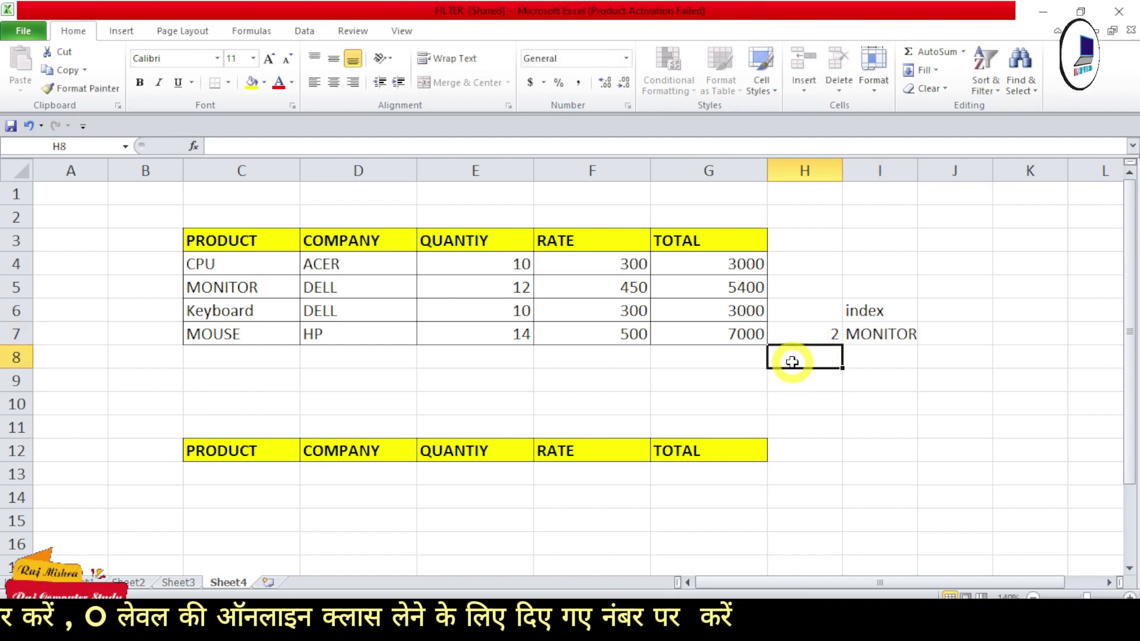
Step: Enter the label "match" in cell I10, below the INDEX example
click(871, 395)
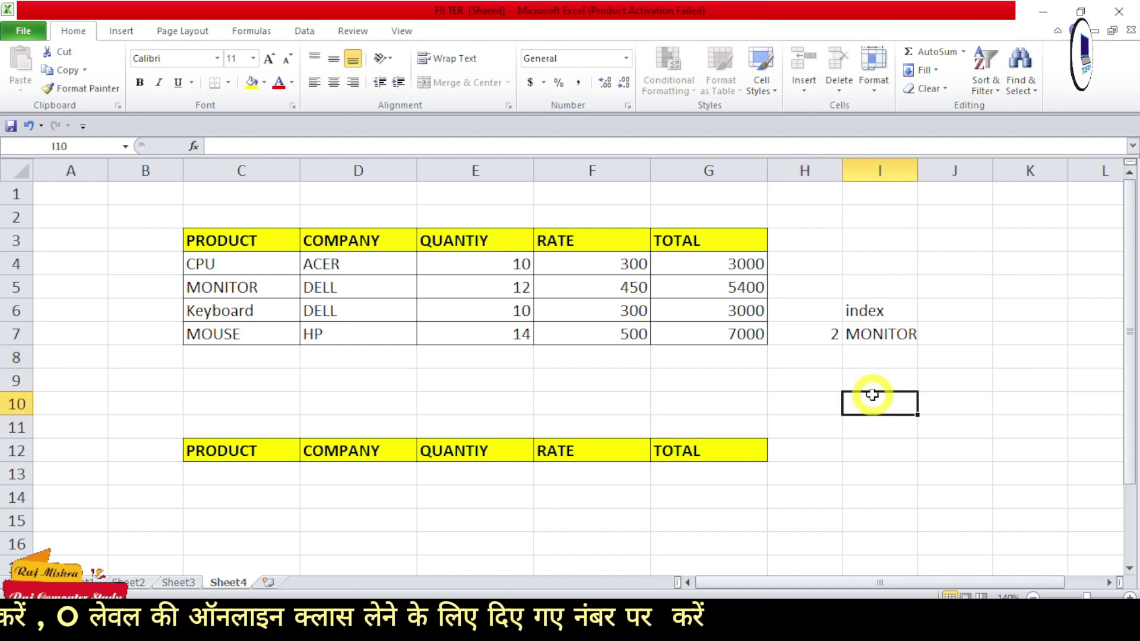
text(matc)
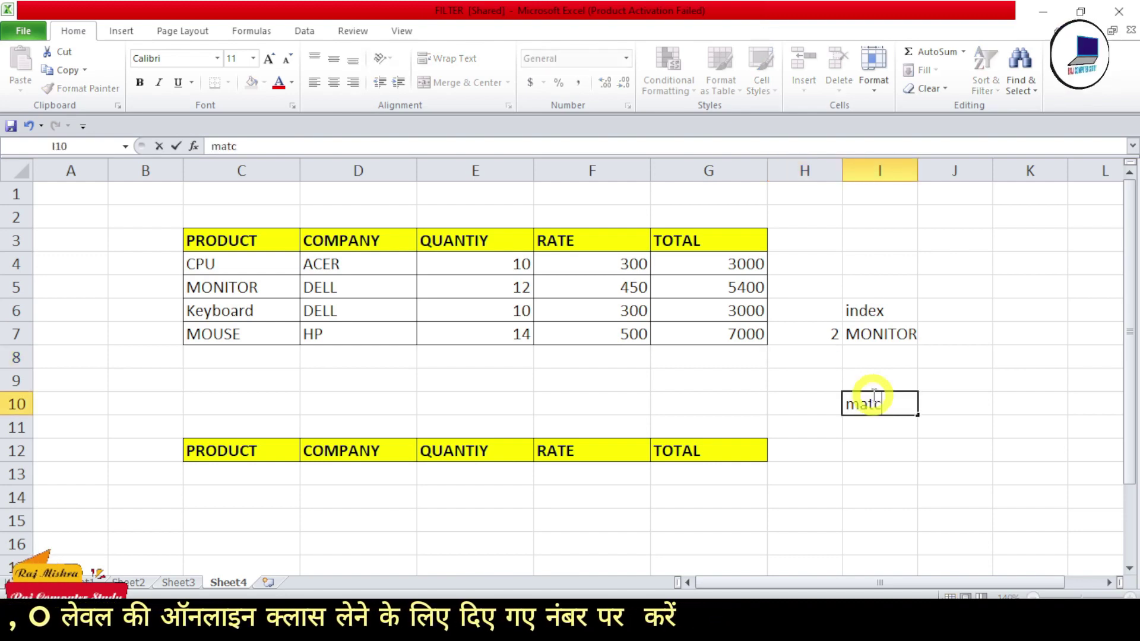
text(h)
key(Return)
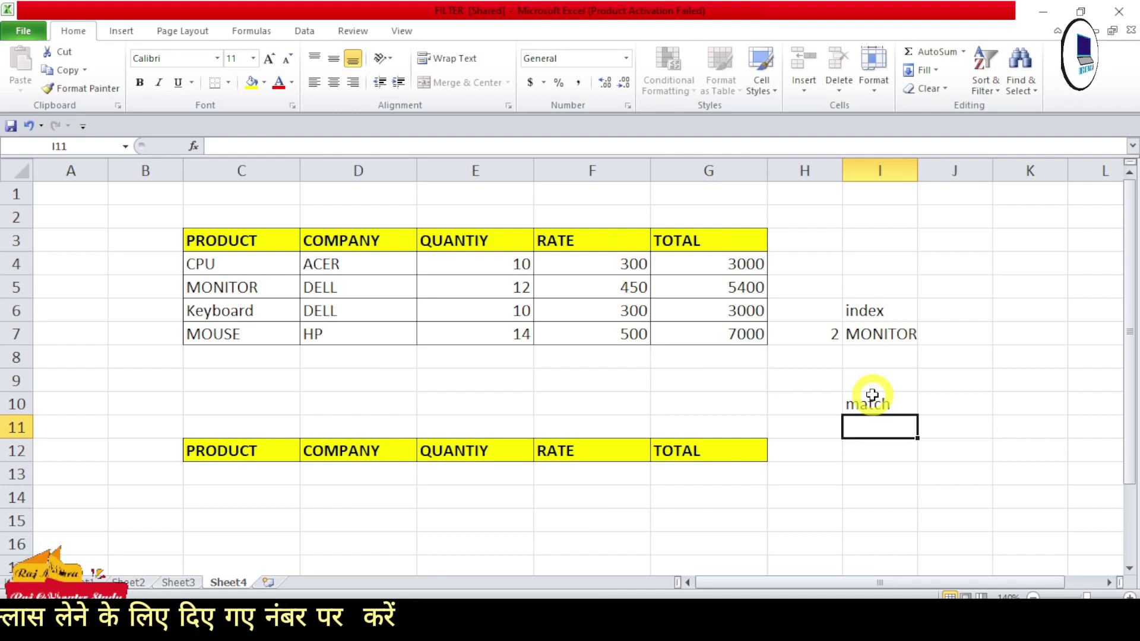
Step: Begin a MATCH formula in cell I11, under the match label
key(Left)
key(Right)
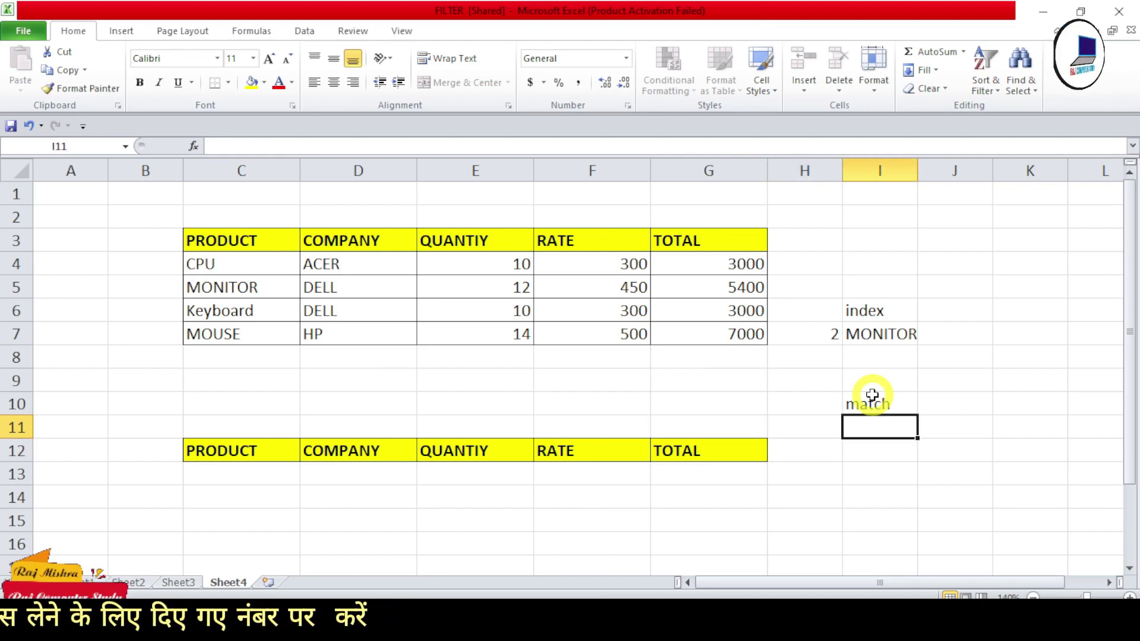
text(=atch)
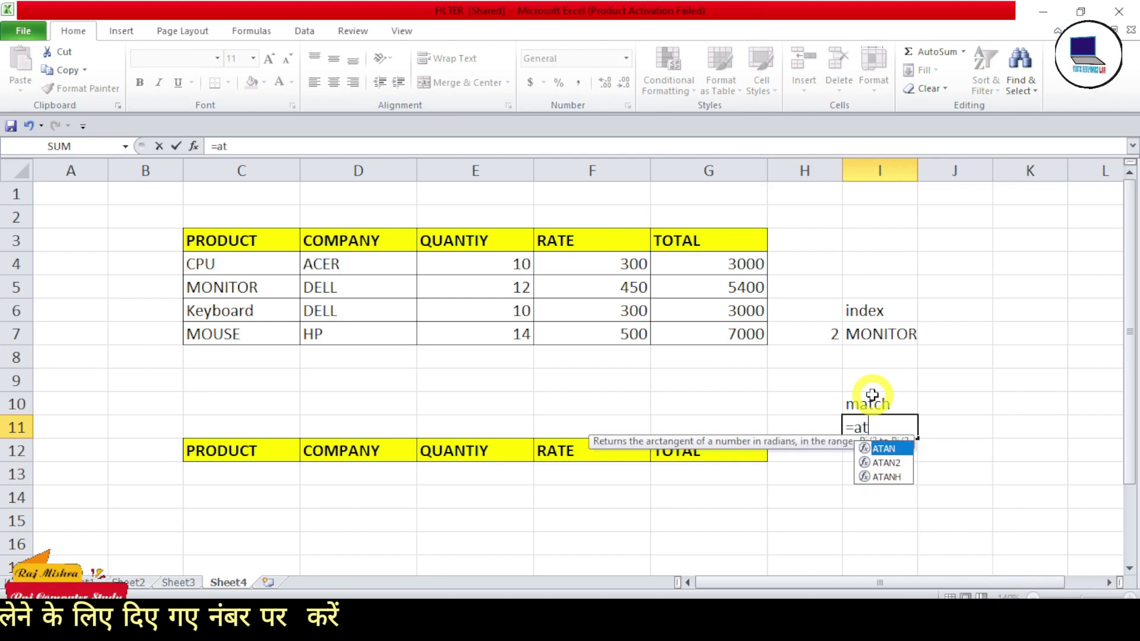
key(BackSpace)
key(BackSpace)
key(BackSpace)
key(BackSpace)
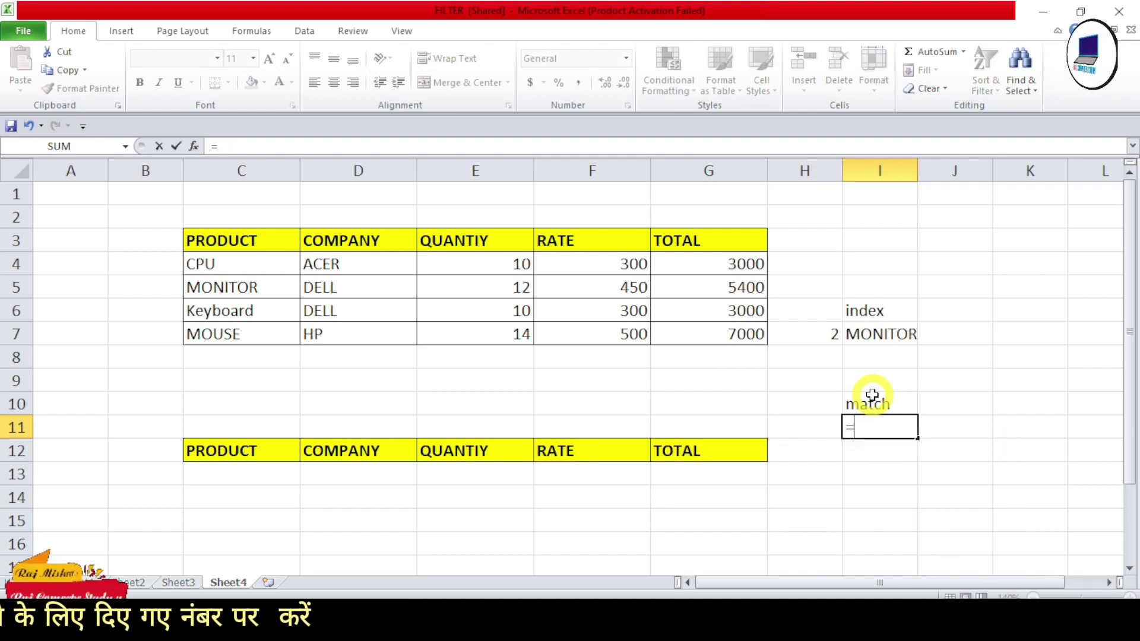
text(mat)
key(Tab)
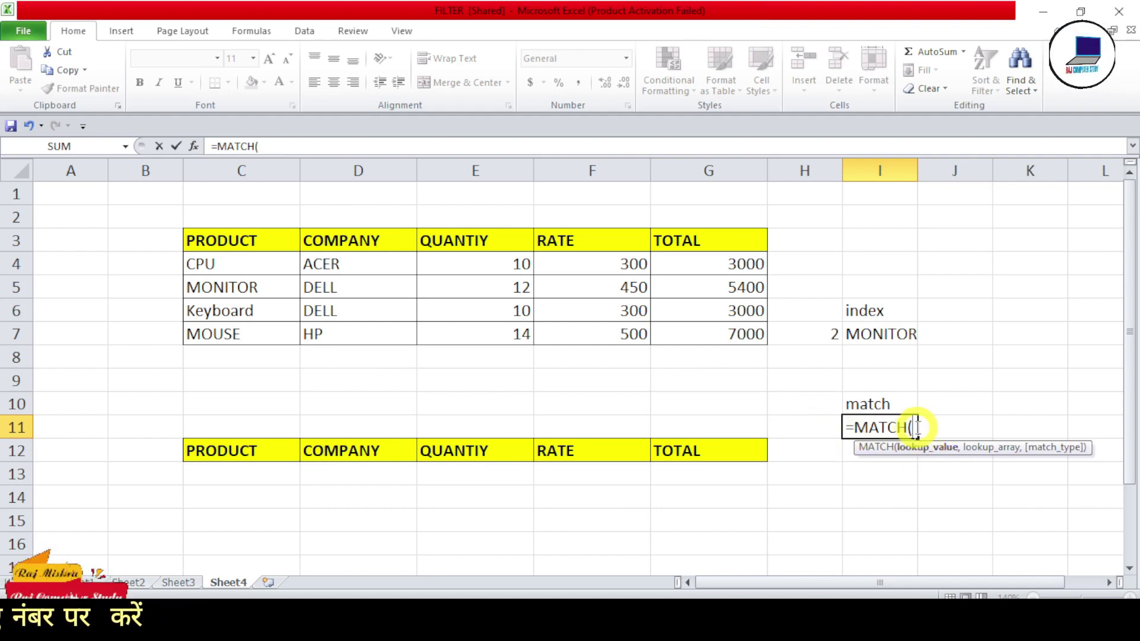
text("c)
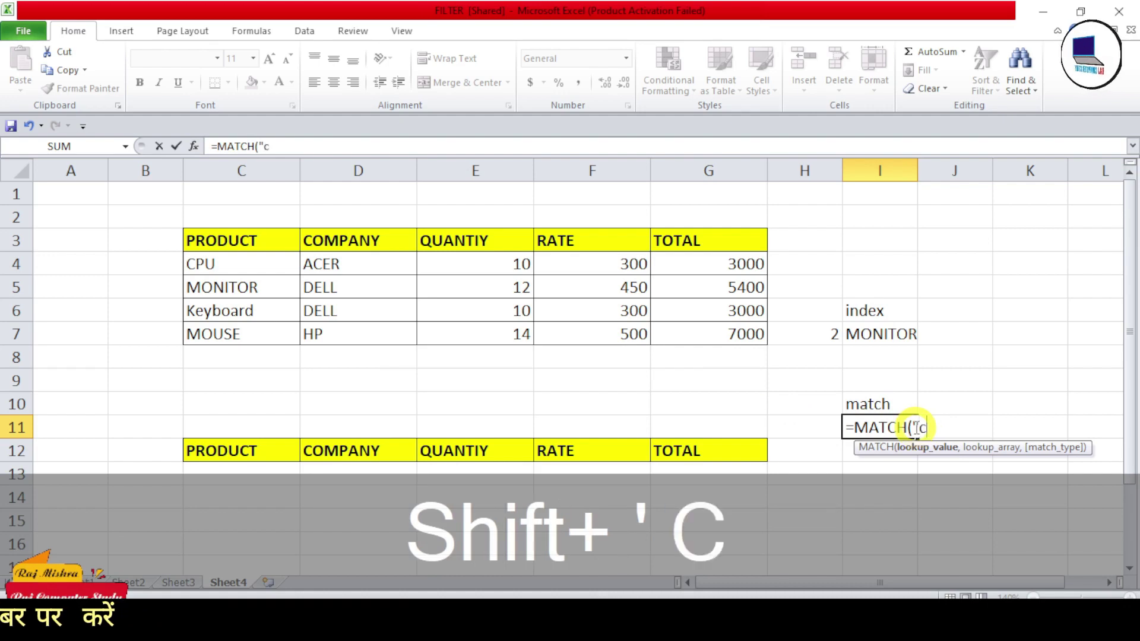
text(pu")
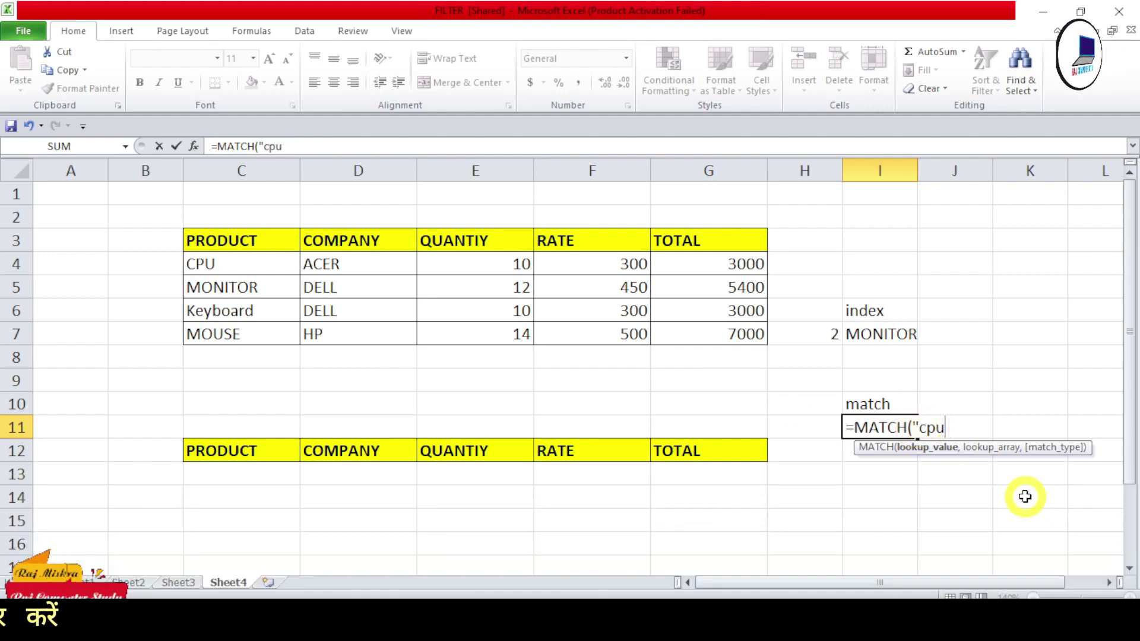
key(BackSpace)
key(BackSpace)
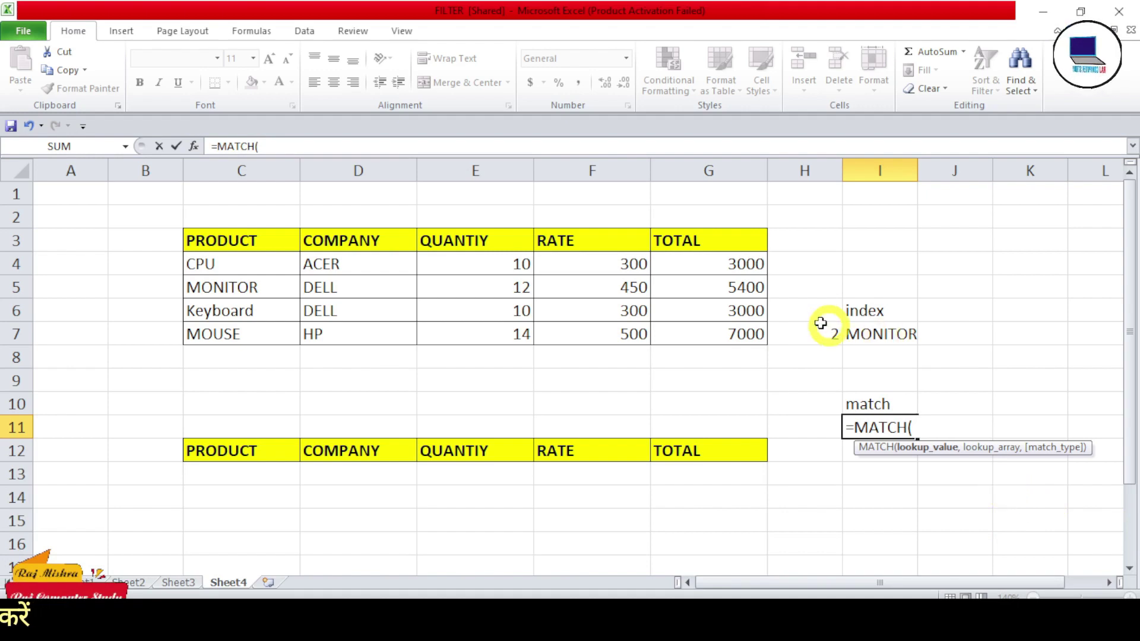
Step: Complete the formula in I11 as =MATCH(H11,C4:C7,0), using the product names as the lookup array with an exact match
click(800, 428)
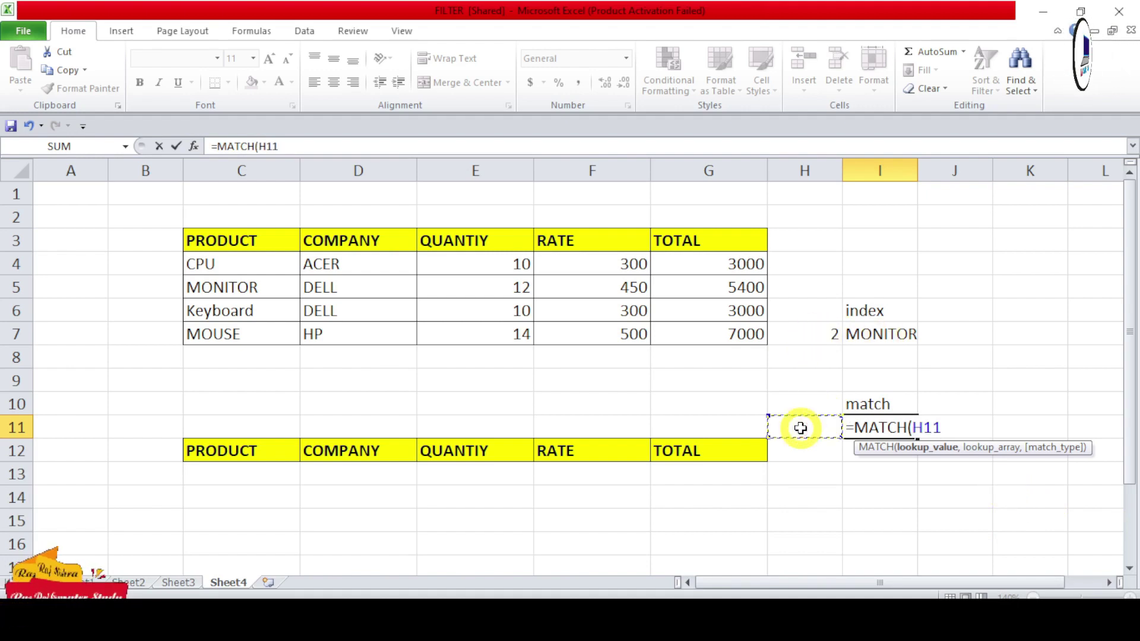
text(,)
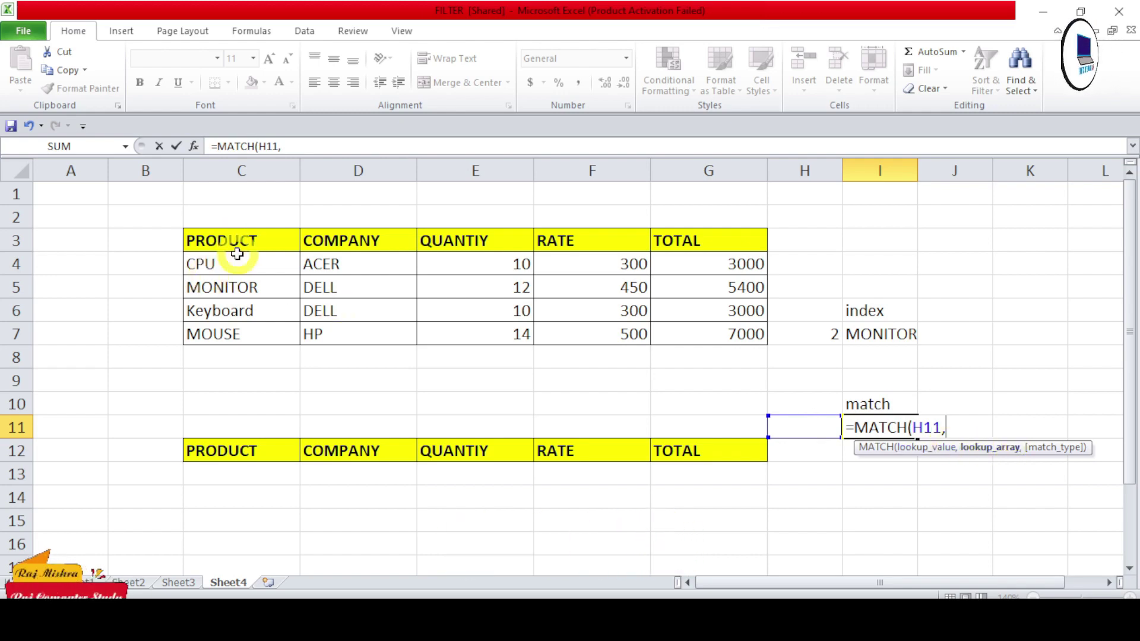
drag(238, 262, 251, 332)
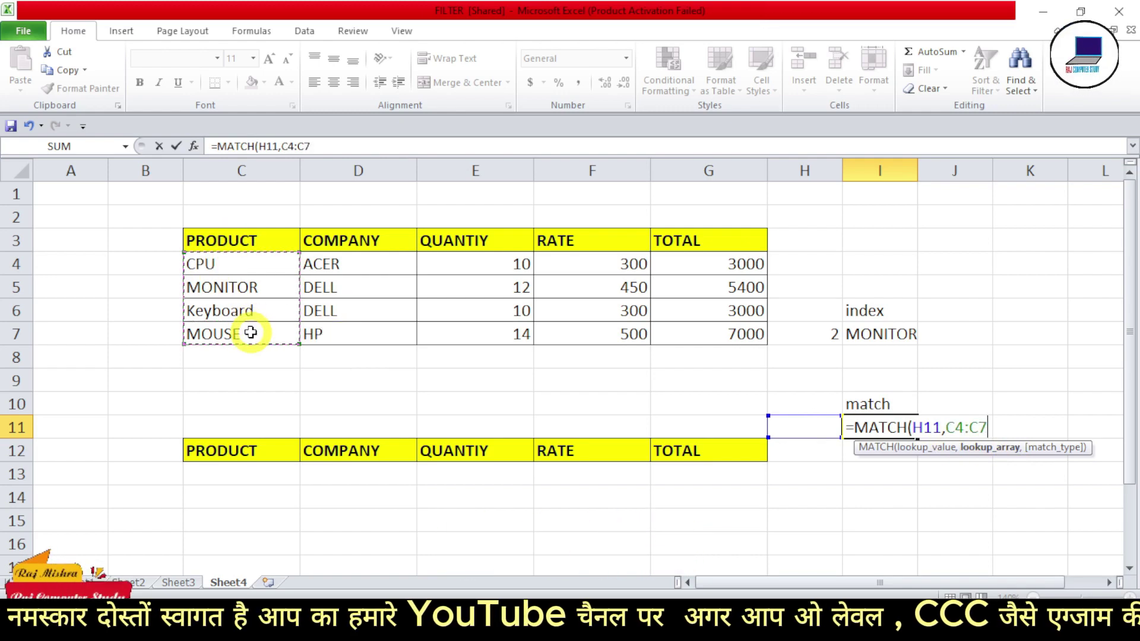
text(,)
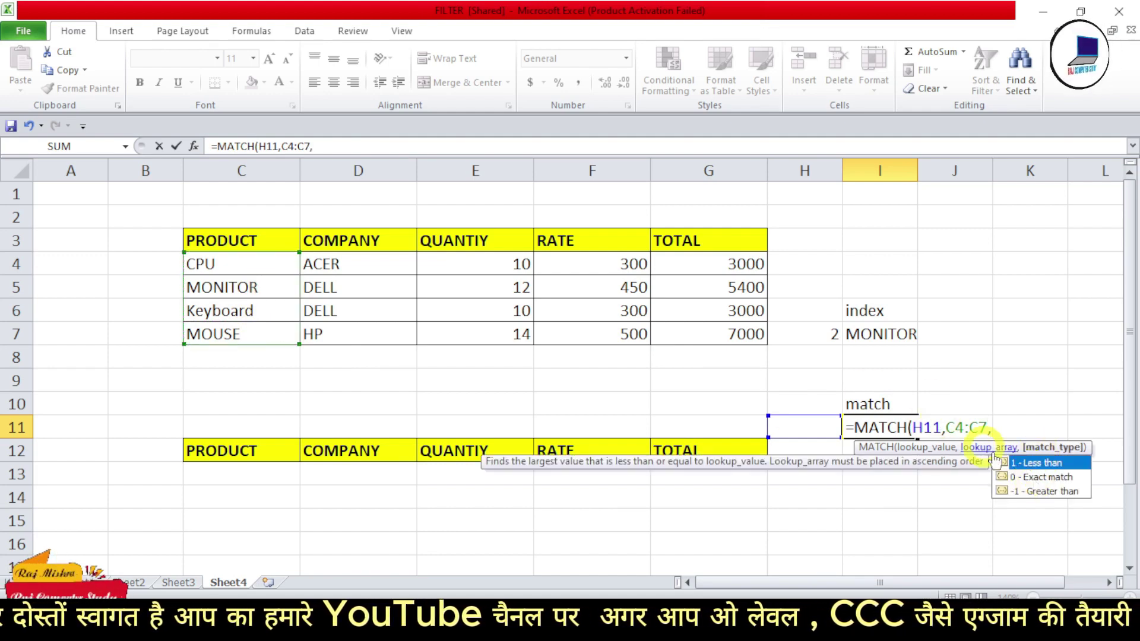
text(0)
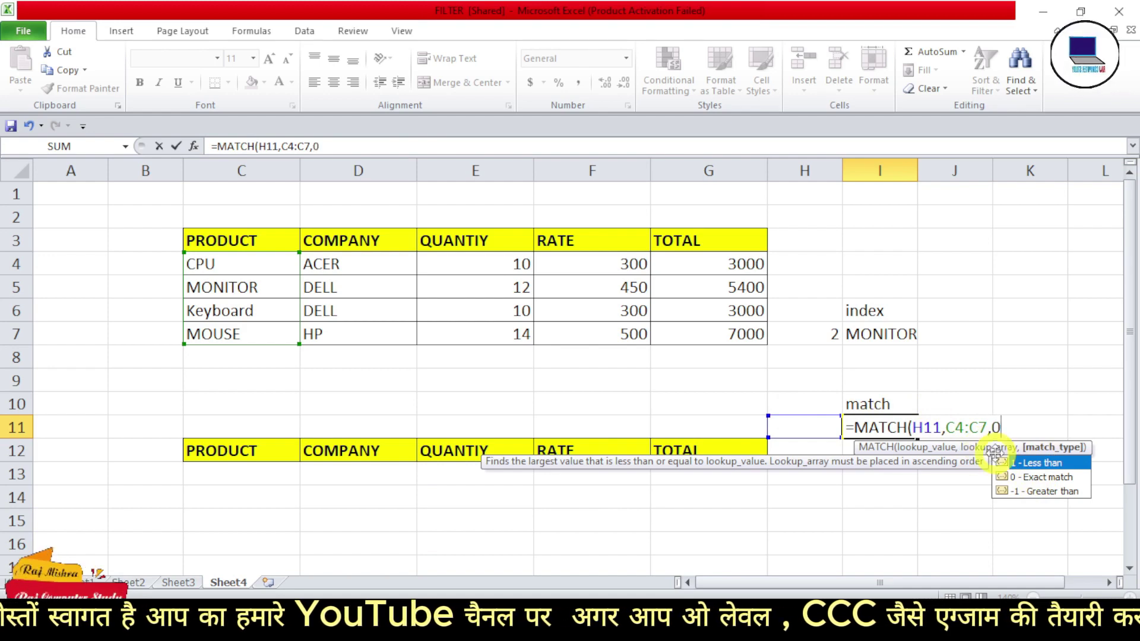
text())
key(Return)
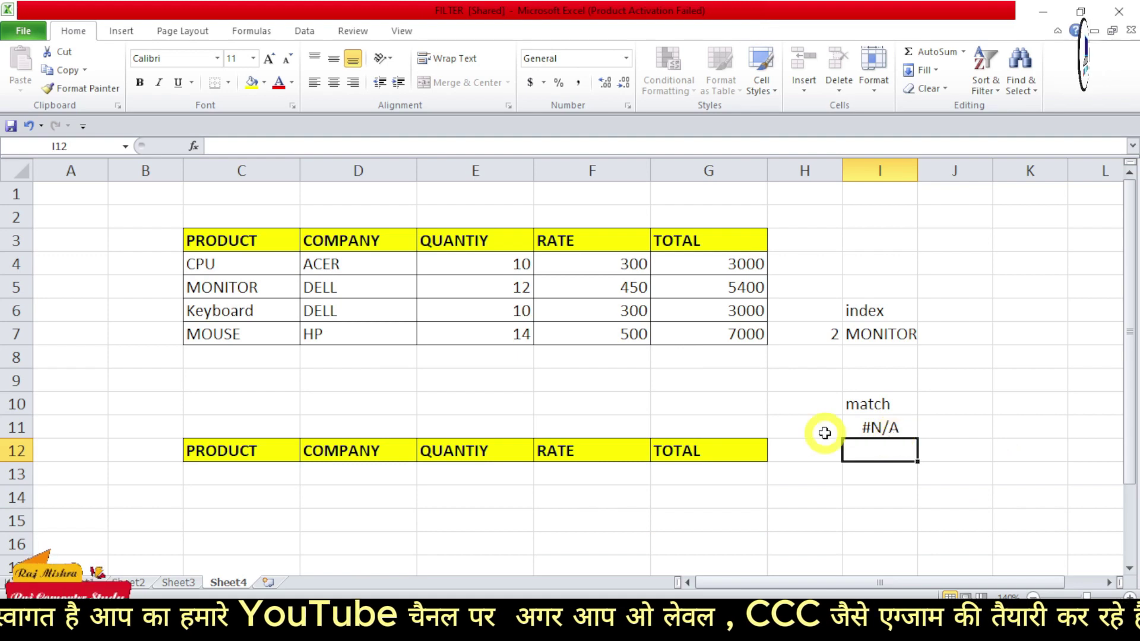
Step: Test the MATCH formula by entering the lookup value cpu in cell H11 and replacing it with mouse
click(795, 428)
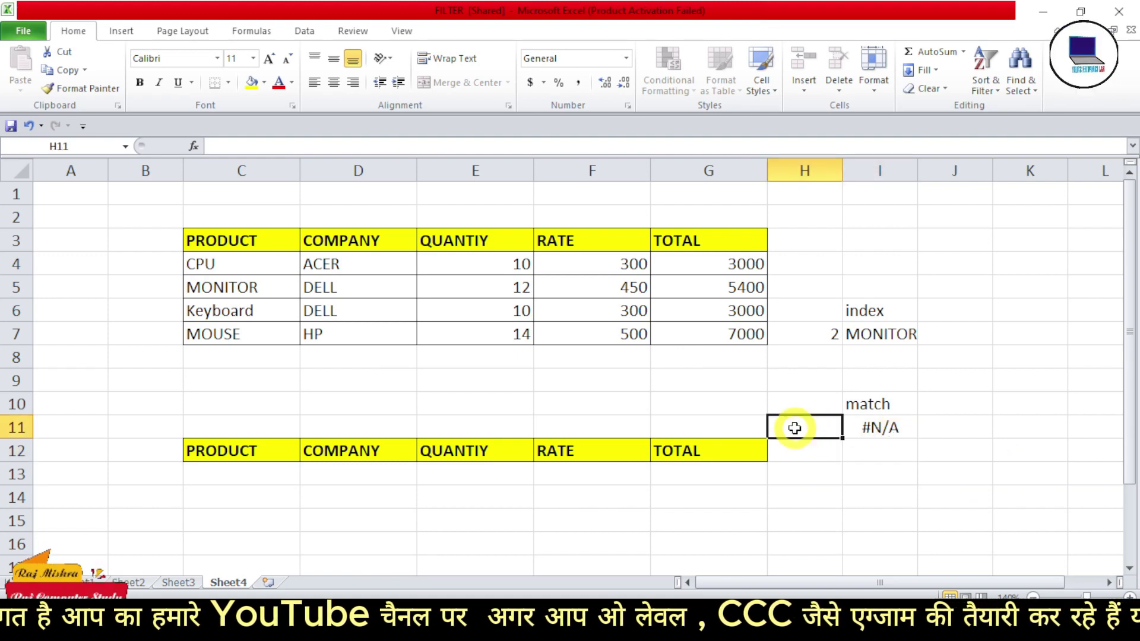
text(cpu)
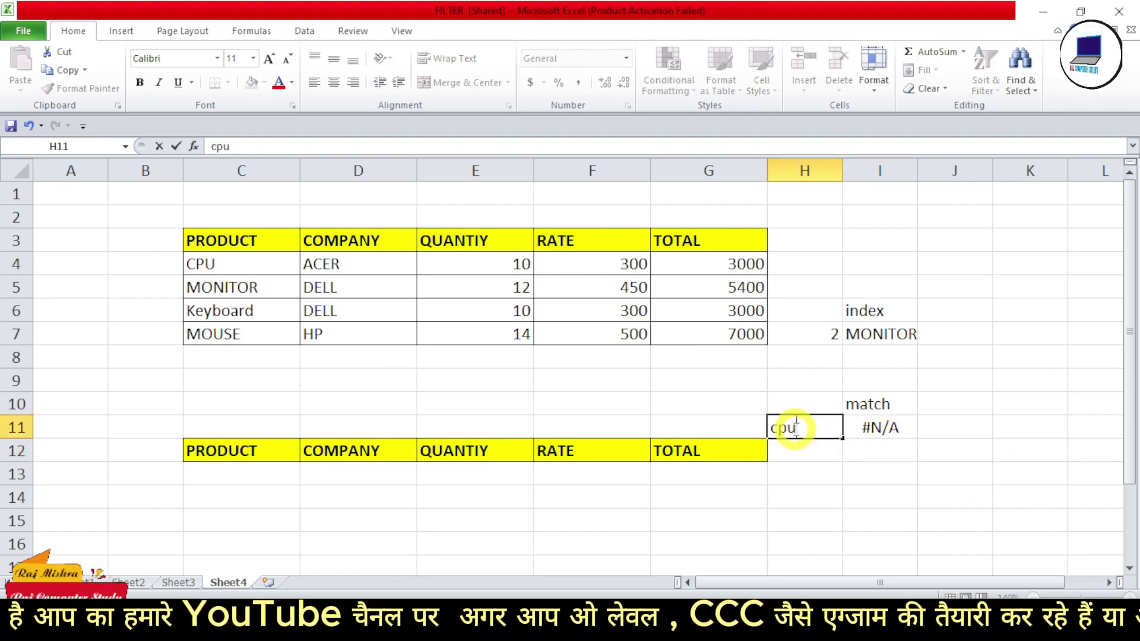
key(Return)
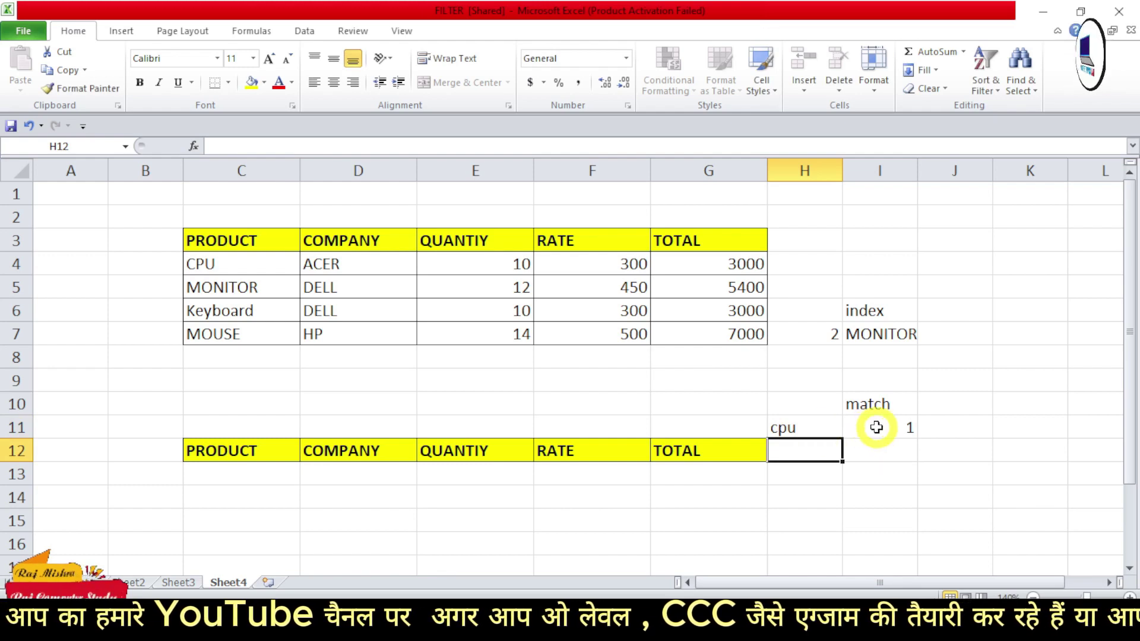
click(806, 432)
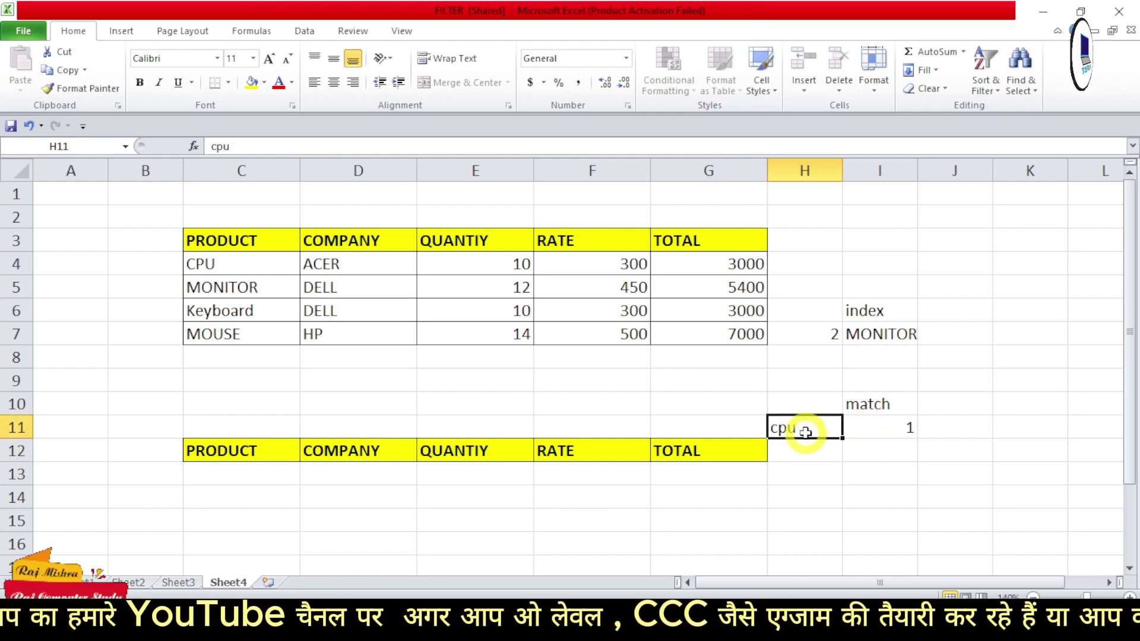
text(mouse)
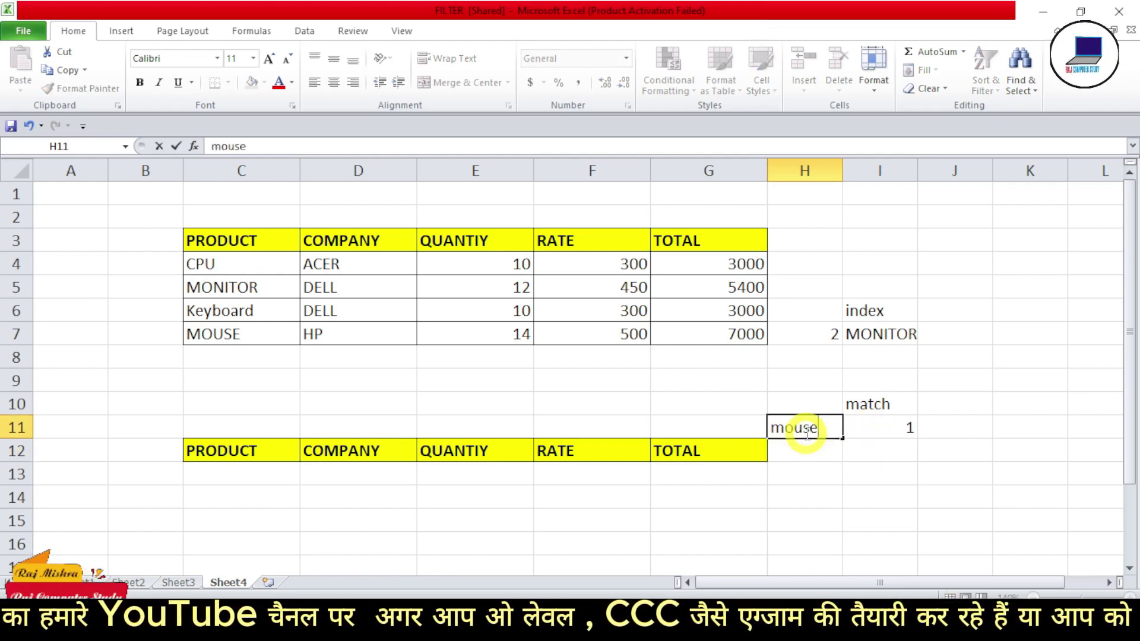
key(Return)
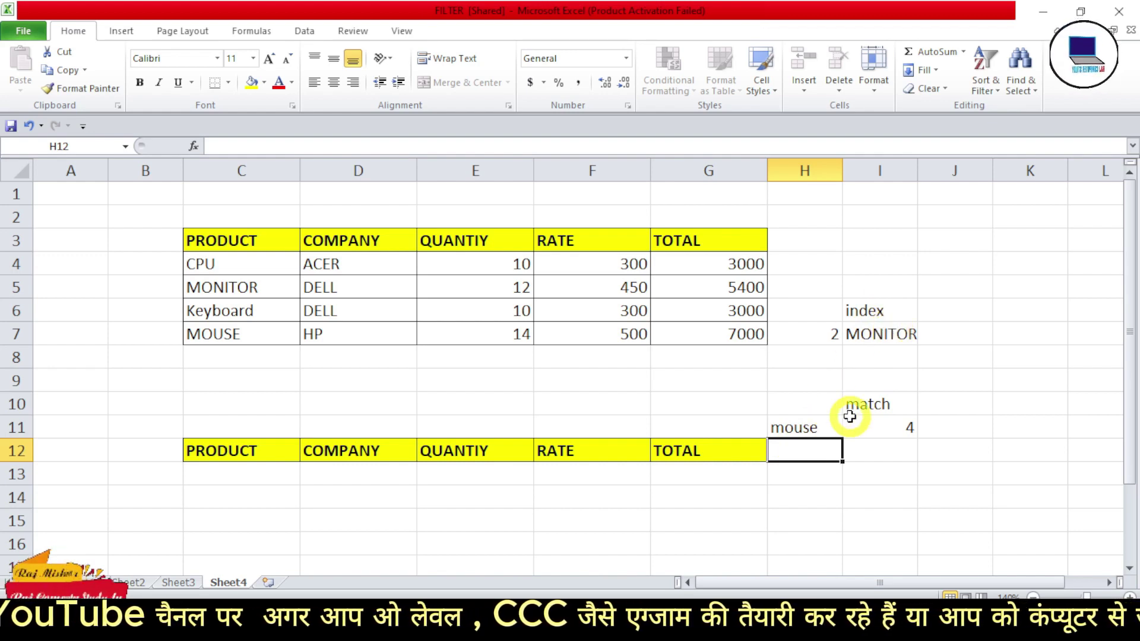
Step: Begin an INDEX formula in cell D13, under the COMPANY heading of the second table
click(294, 474)
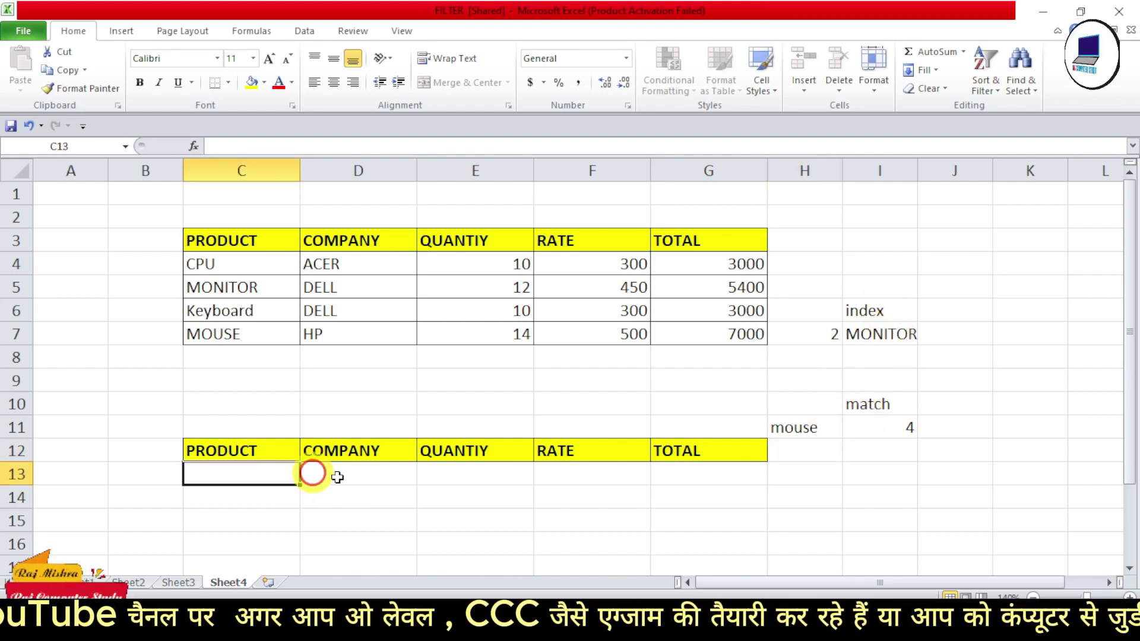
click(366, 477)
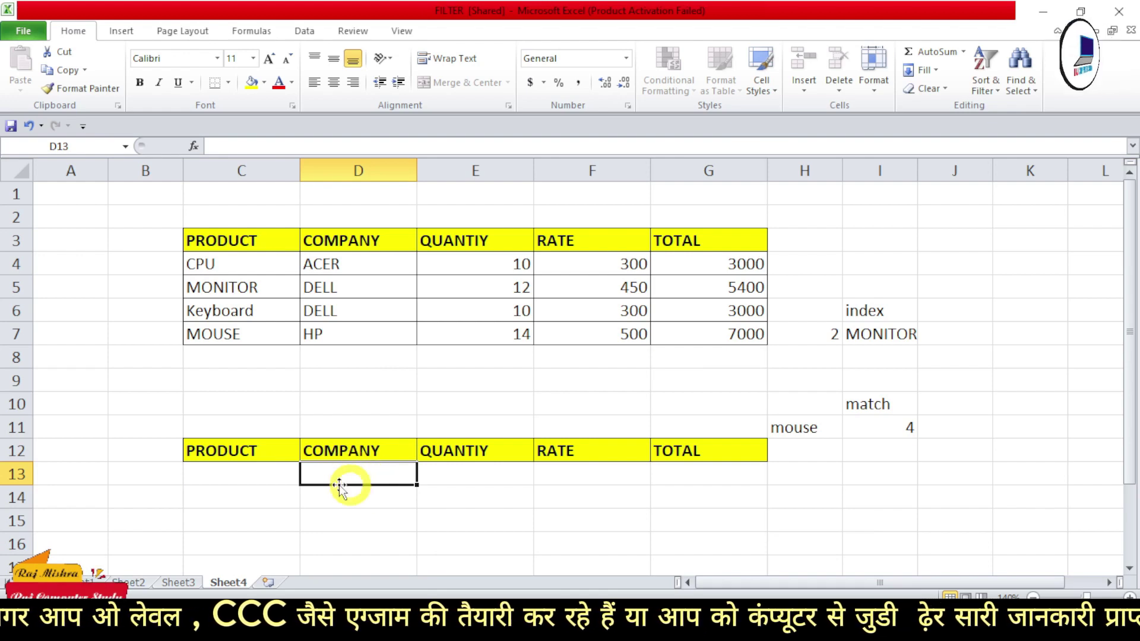
click(261, 478)
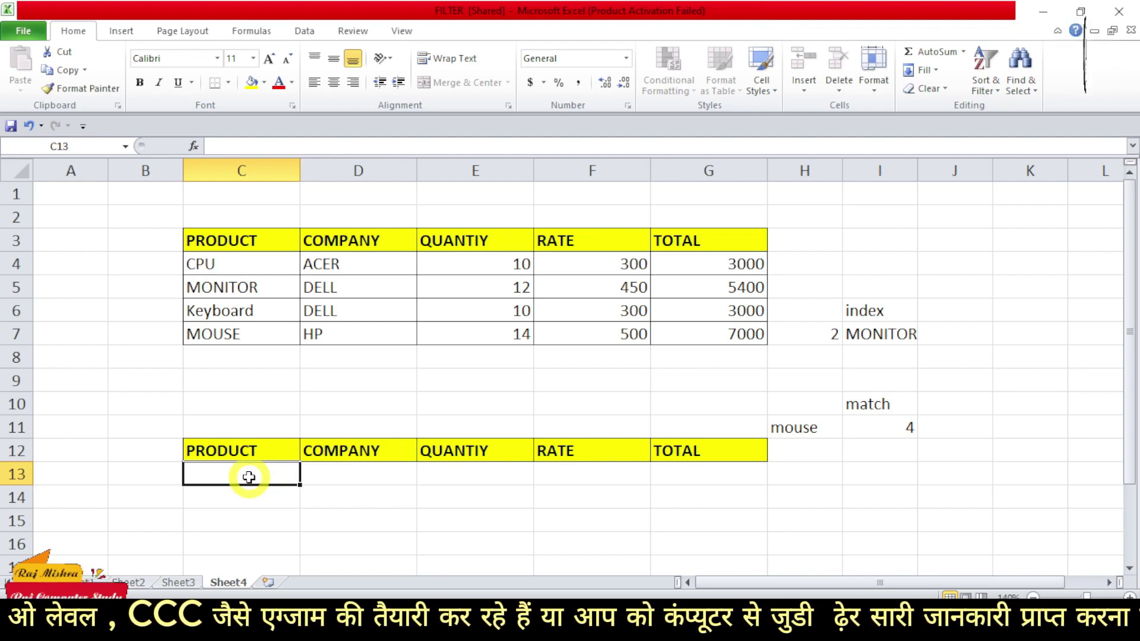
click(339, 474)
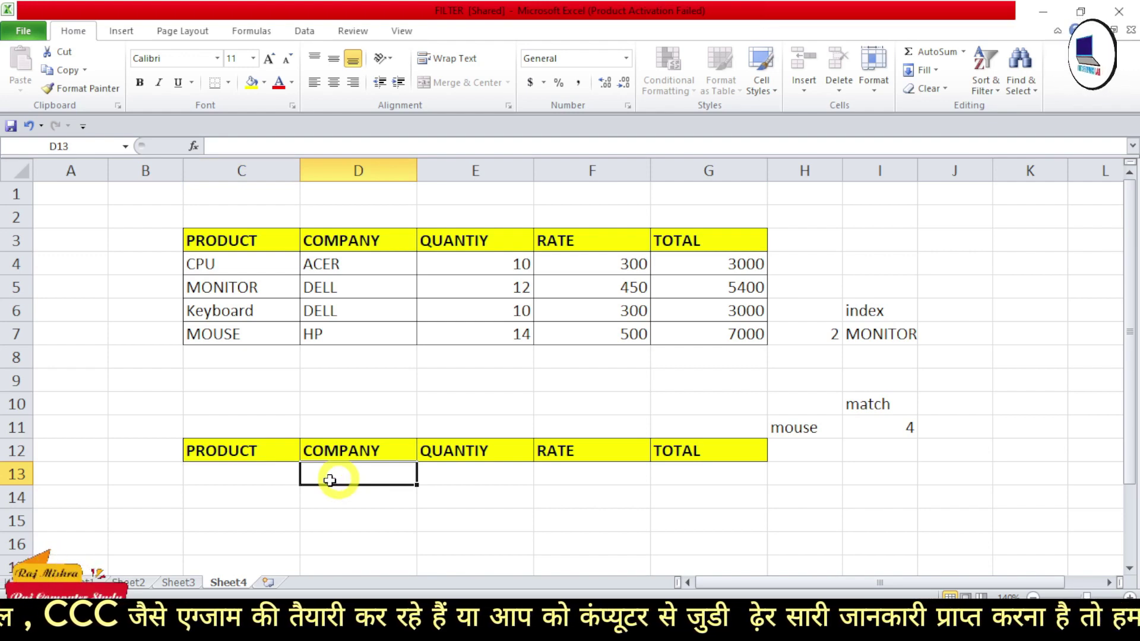
text(=index)
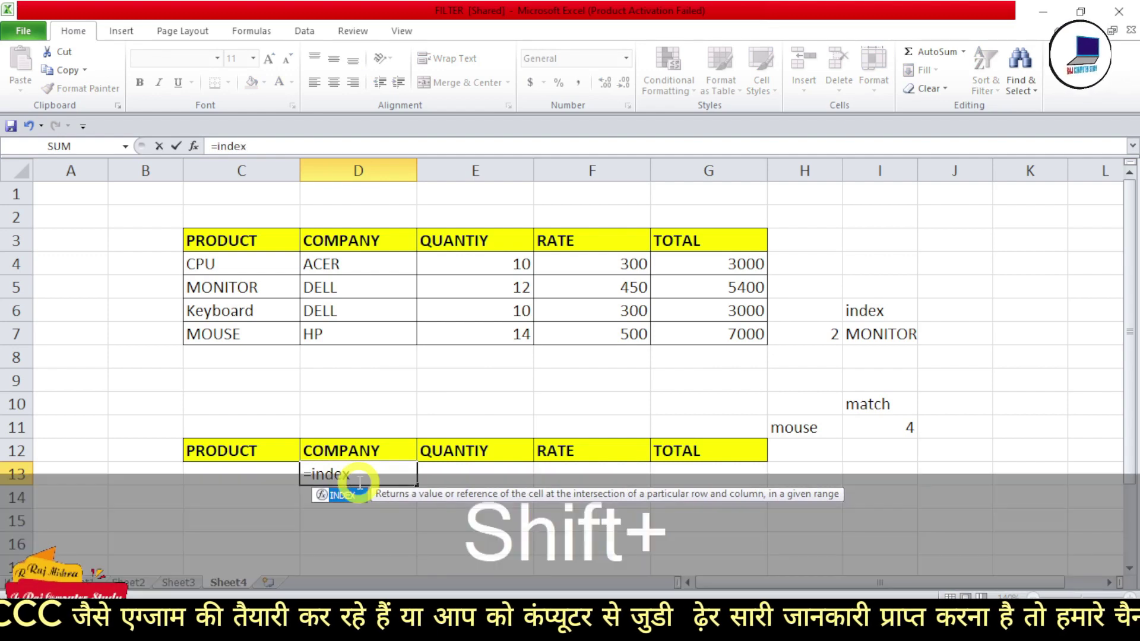
text((99999999999999)
key(BackSpace)
key(BackSpace)
key(BackSpace)
key(BackSpace)
key(BackSpace)
key(BackSpace)
key(BackSpace)
key(BackSpace)
key(BackSpace)
key(BackSpace)
key(BackSpace)
key(BackSpace)
key(BackSpace)
key(BackSpace)
key(BackSpace)
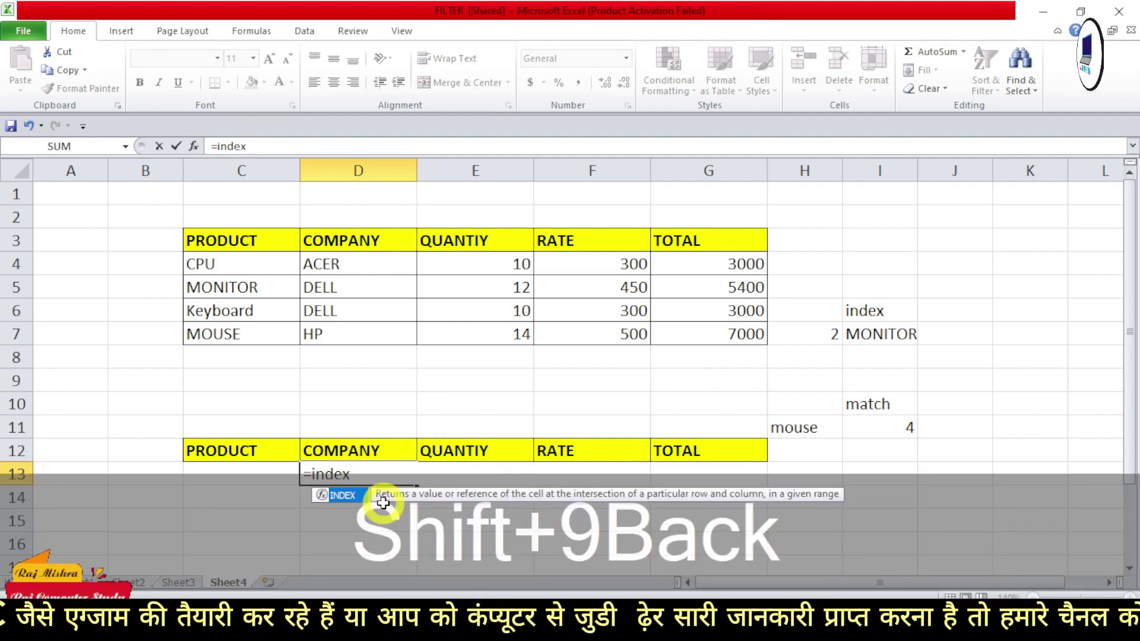
Step: Open the INDEX arguments in D13 and set the company names D4:D7 as the array
text(()
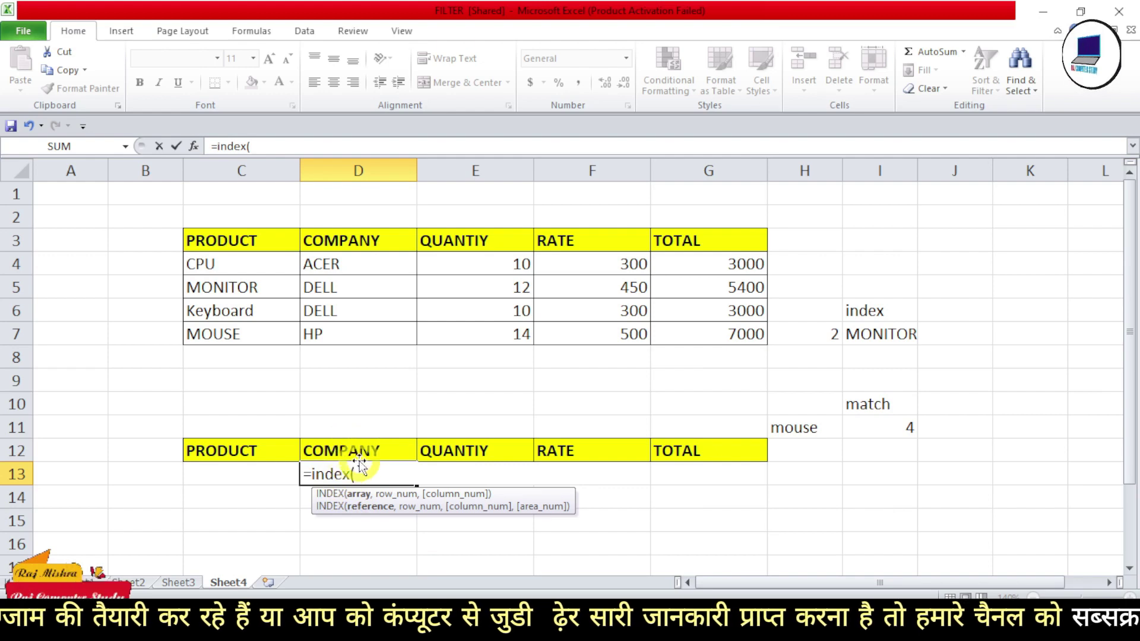
click(356, 261)
drag(356, 262, 364, 333)
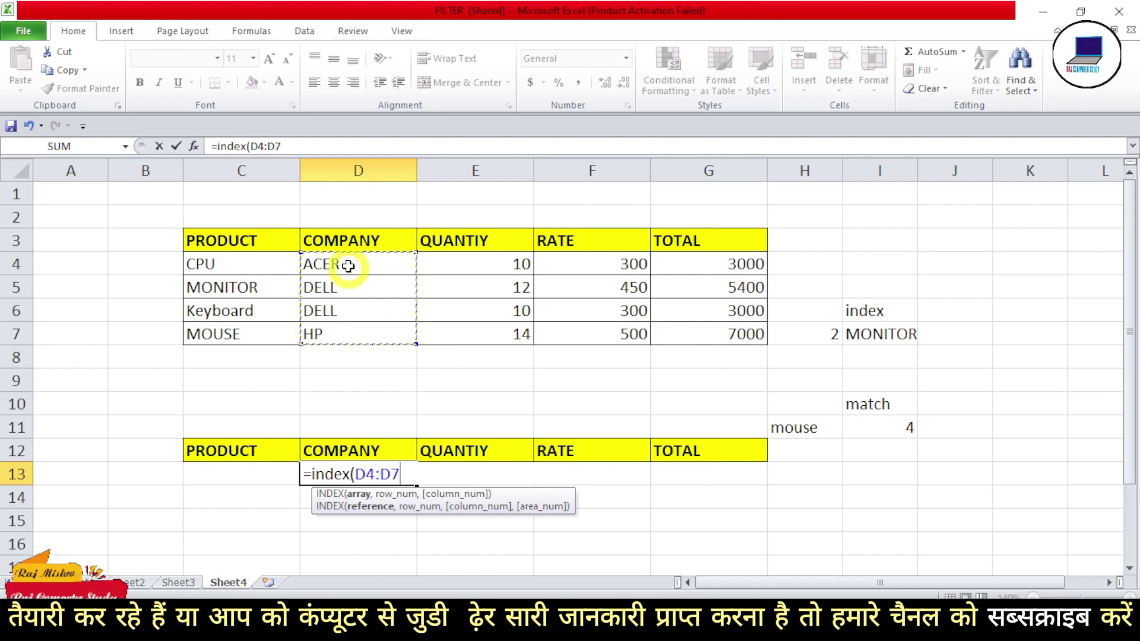
text(,)
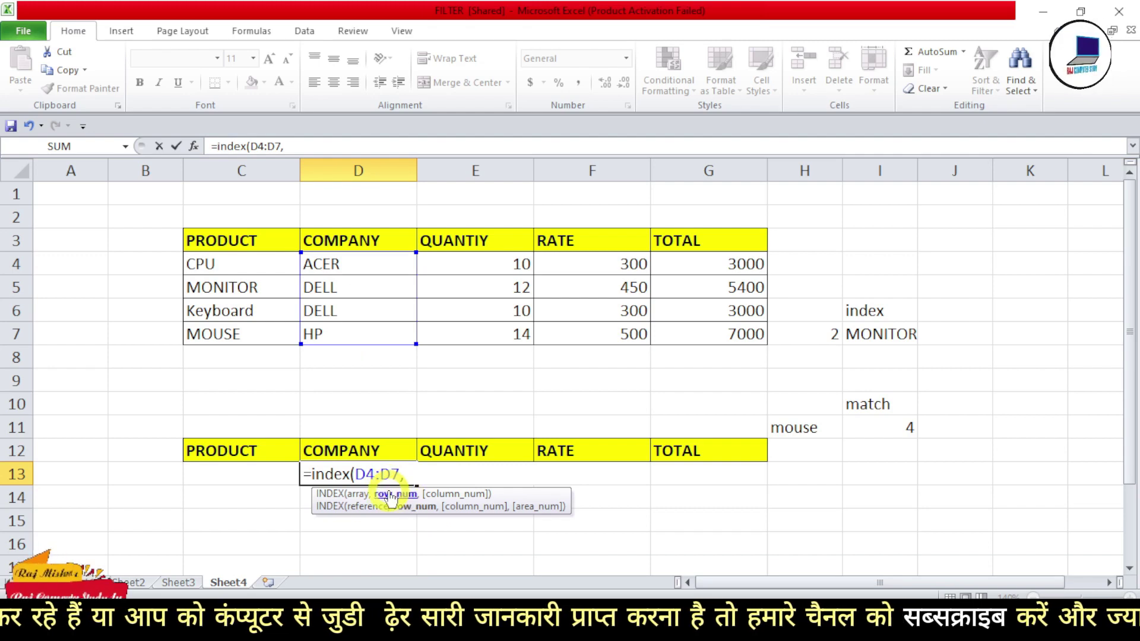
Step: Complete the D13 formula with a nested exact match for the row number, as =INDEX(D4:D7,MATCH(C13,C4:C7,0))
text(match)
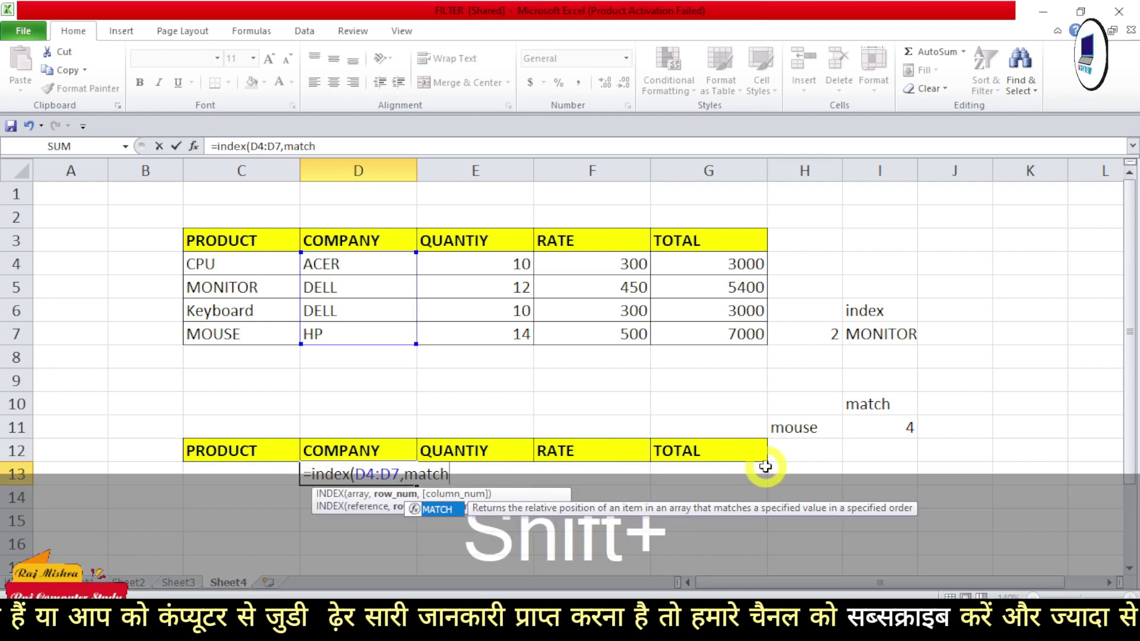
text(()
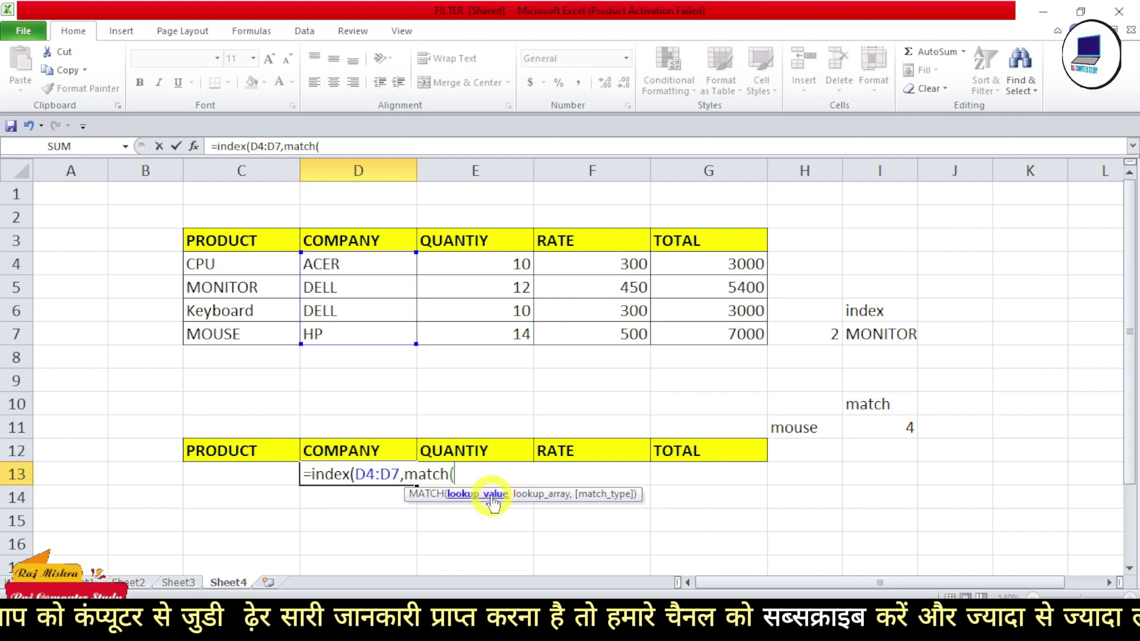
click(244, 470)
text(,)
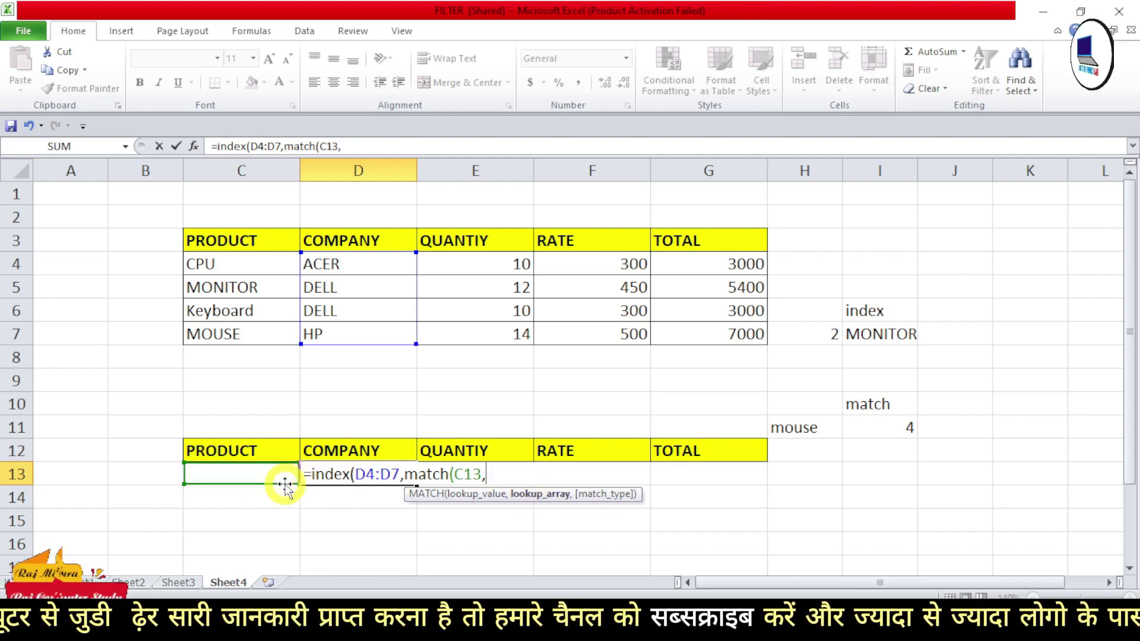
drag(230, 270, 248, 334)
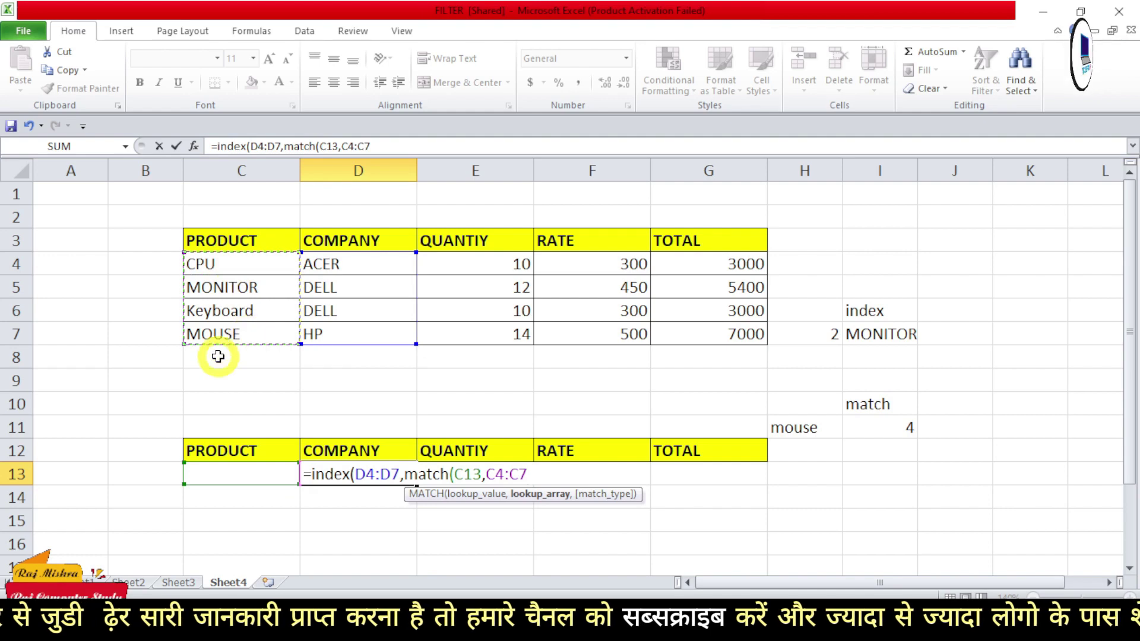
text(,)
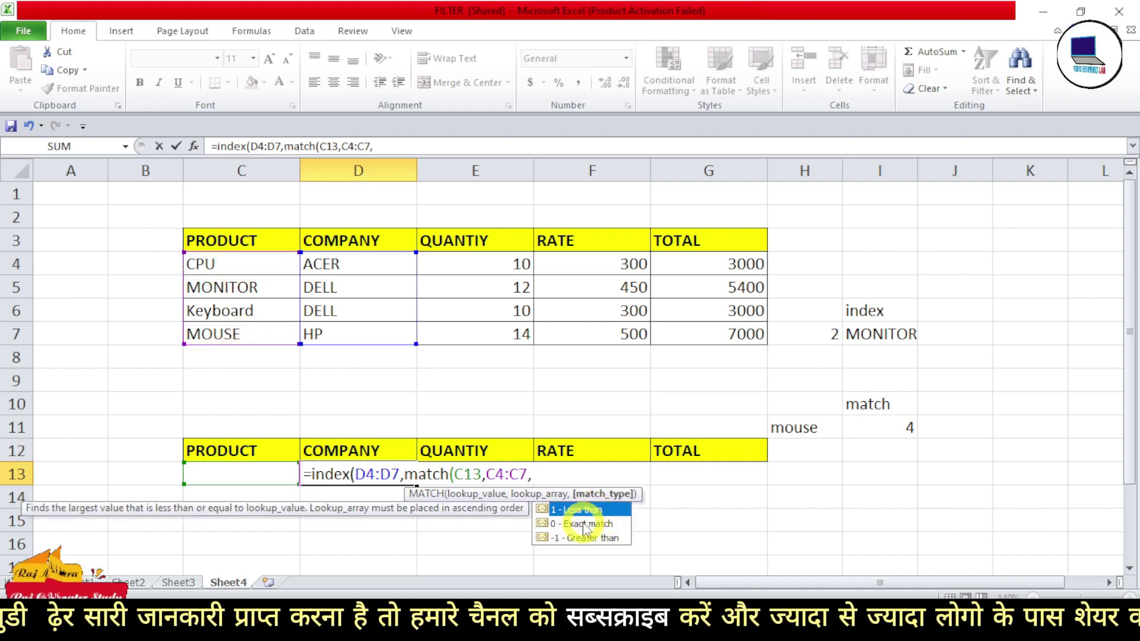
text(0)
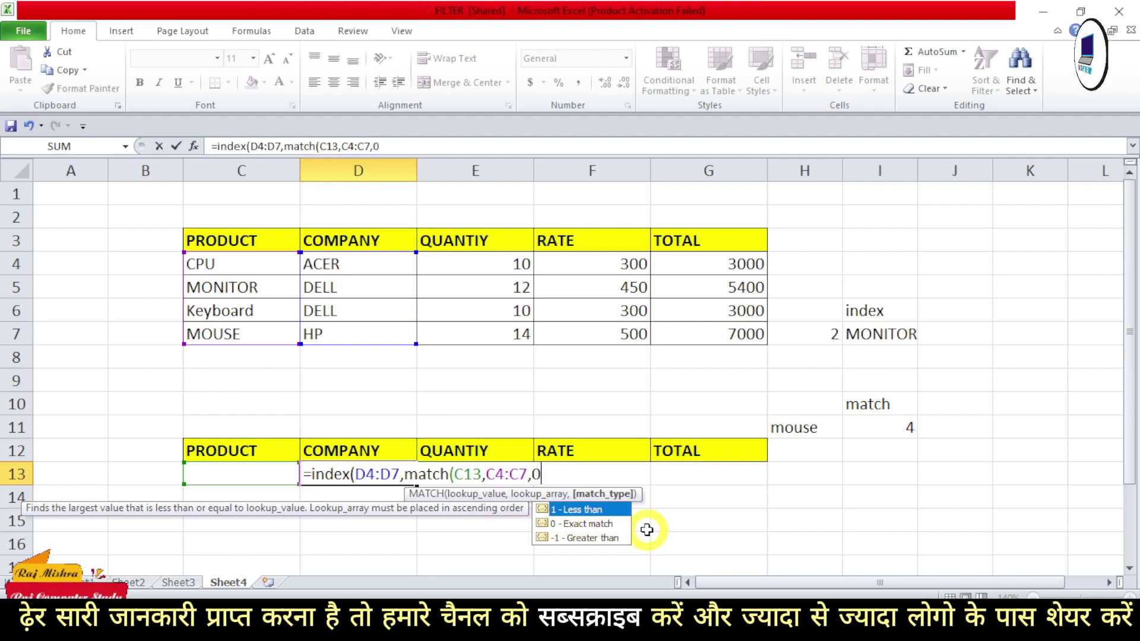
text())
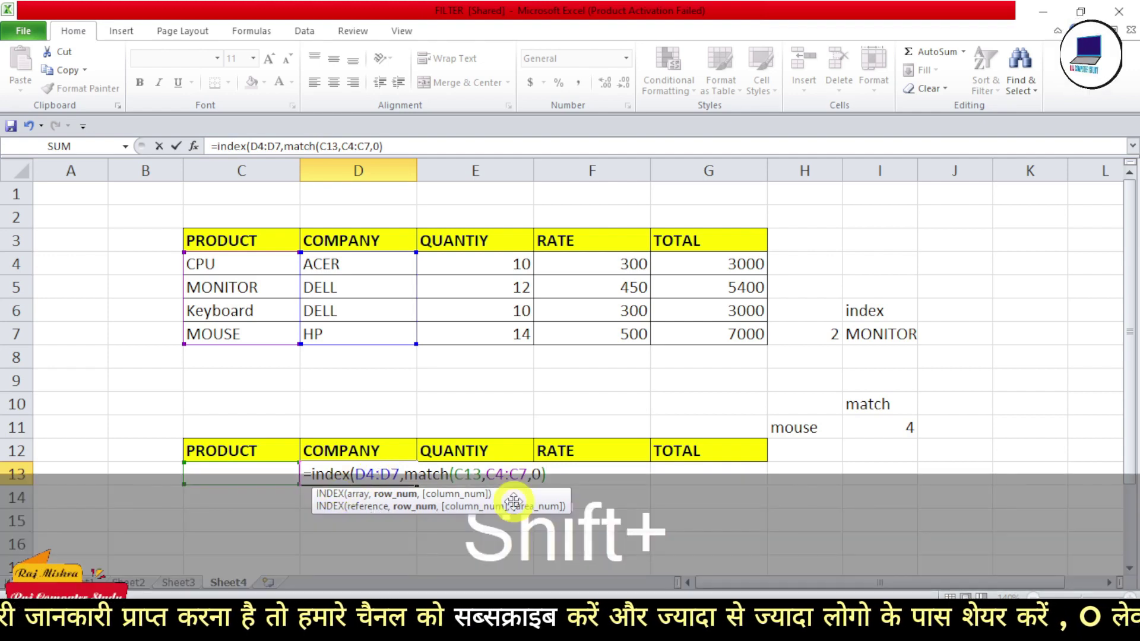
text())
key(Return)
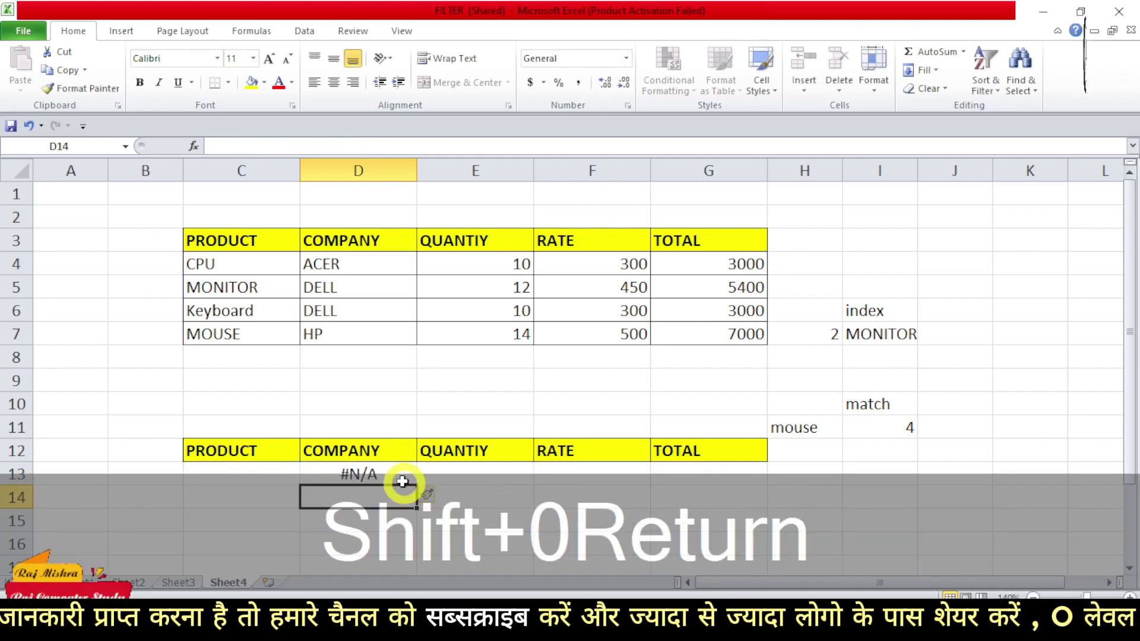
Step: Enter cpu as the lookup product in cell C13 of the second table
click(270, 473)
text(c)
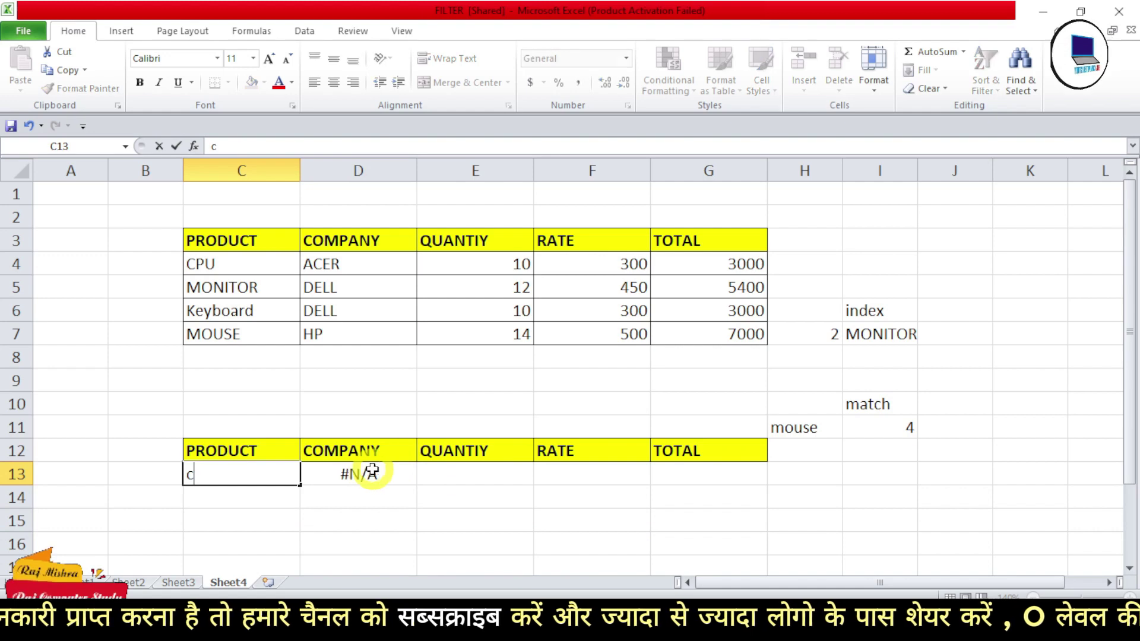
text(pu)
key(Return)
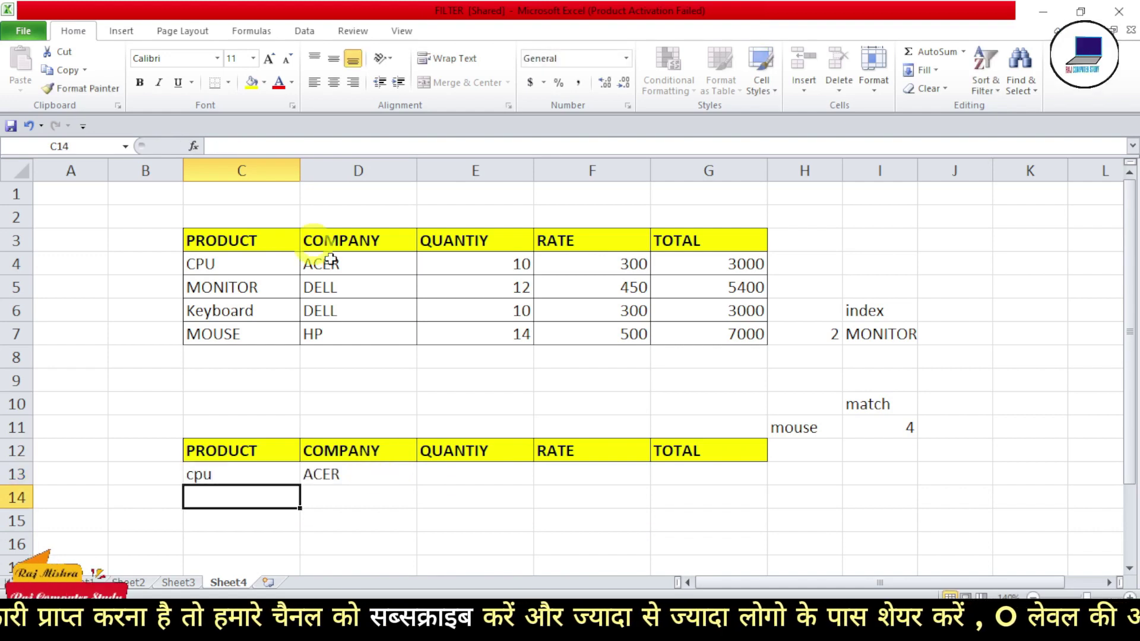
Step: Review the lookup cells in row 13 and delete the INDEX-MATCH formula from D13
click(384, 473)
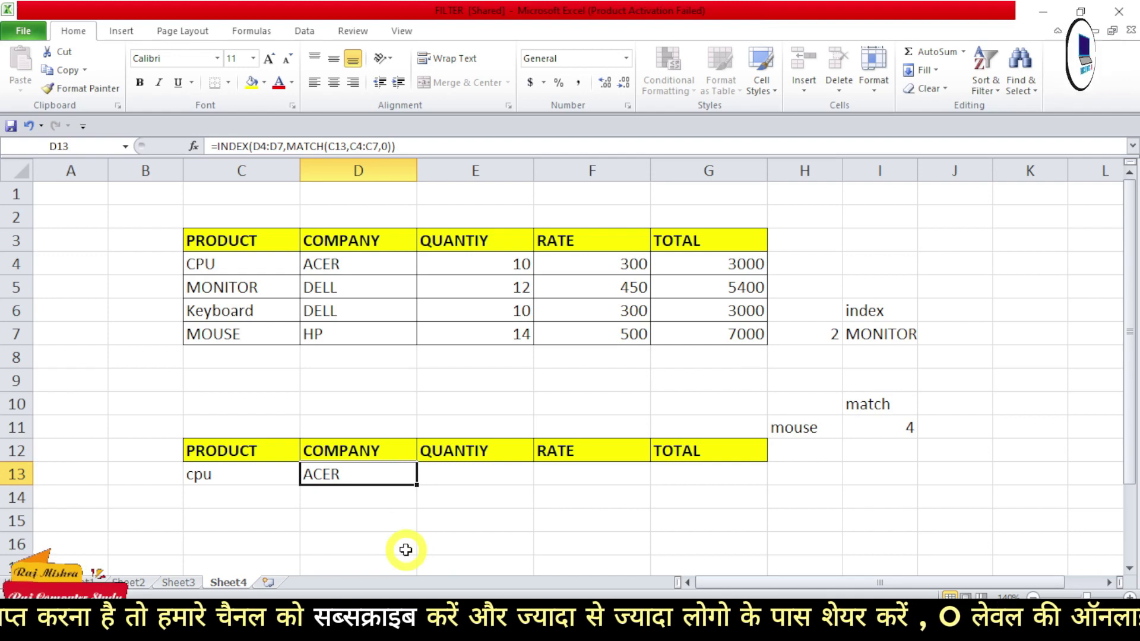
click(484, 475)
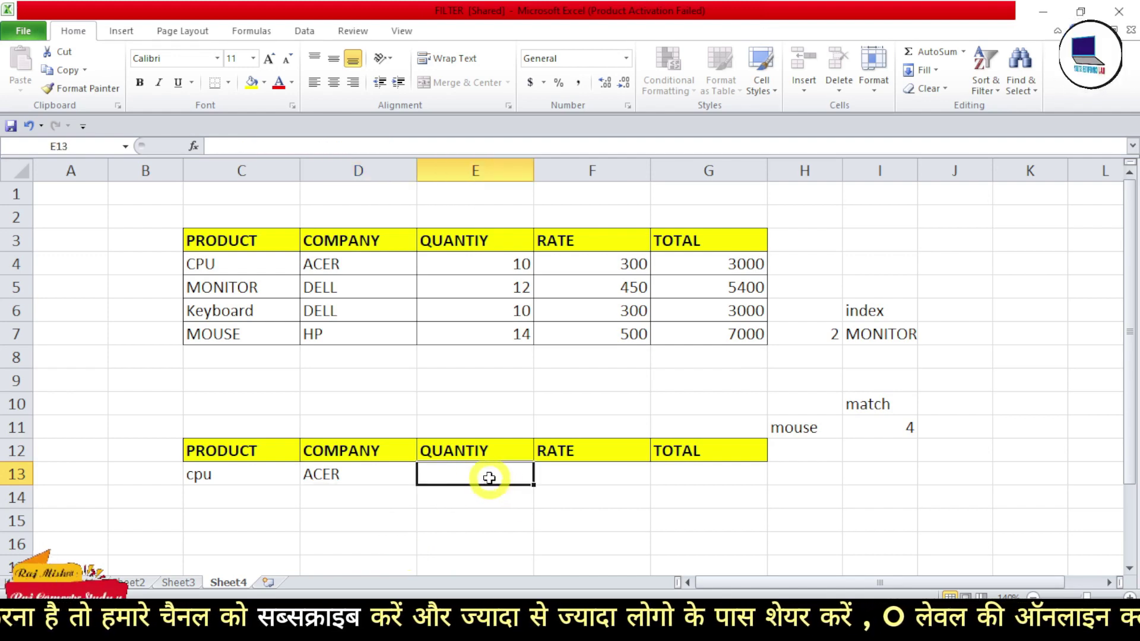
click(600, 474)
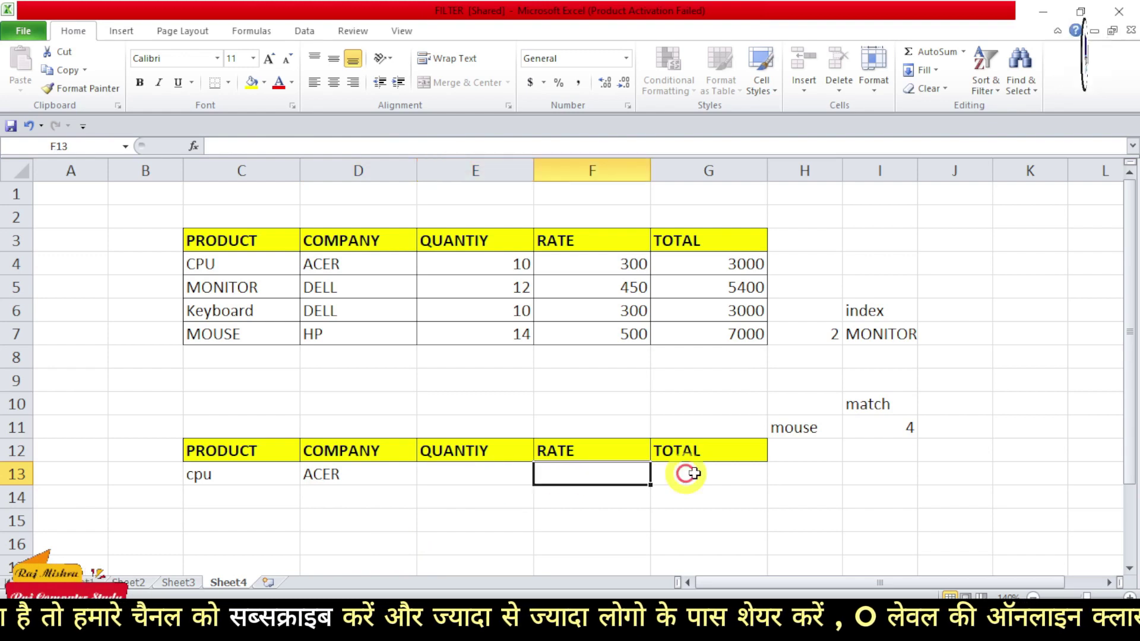
click(689, 473)
click(381, 475)
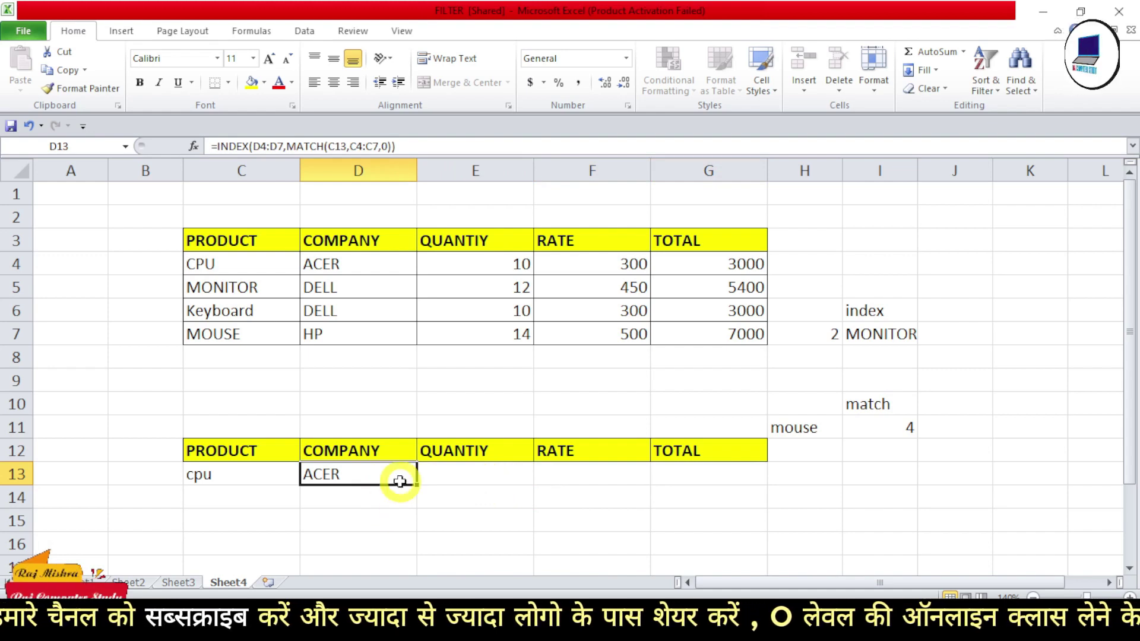
key(Delete)
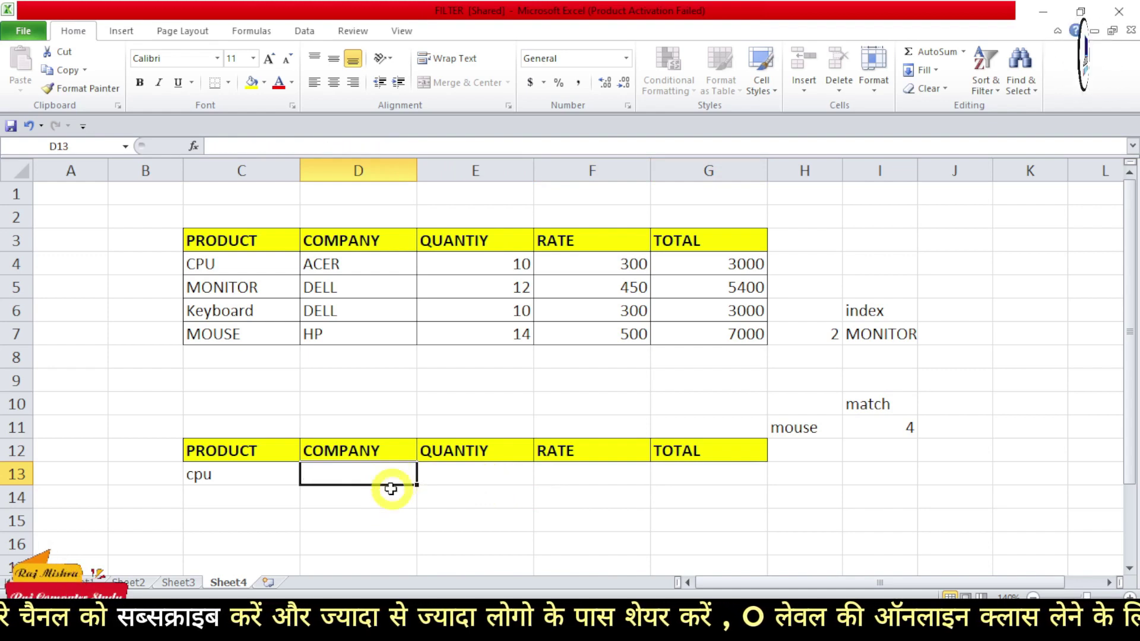
Step: Start a new INDEX formula in D13 with the company names D4:D7 as the array
text(=in)
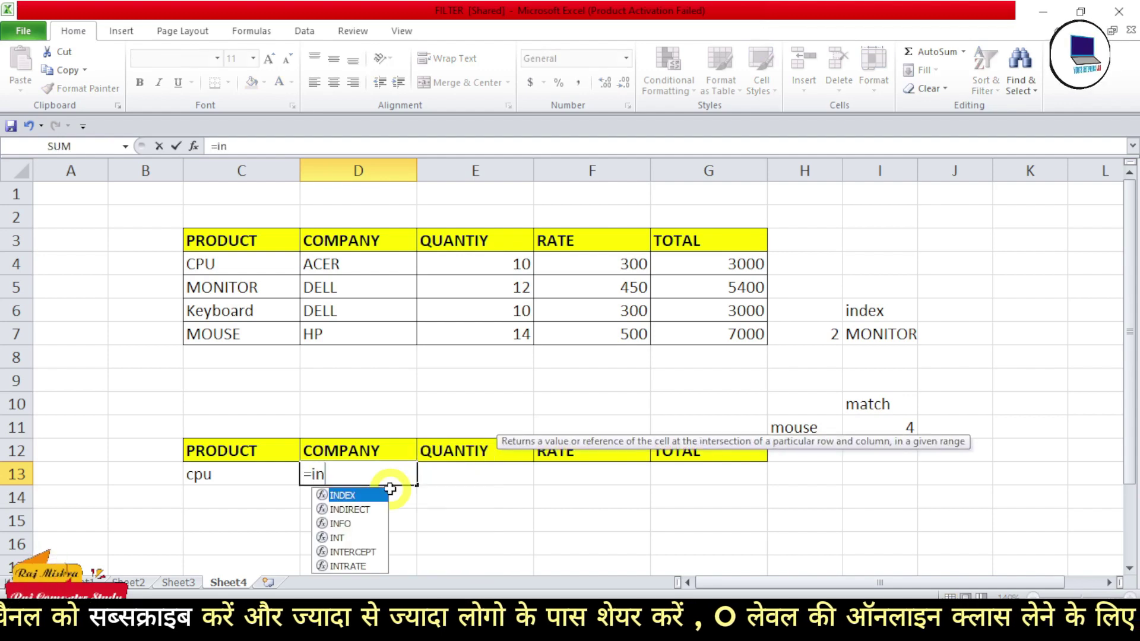
text(dex()
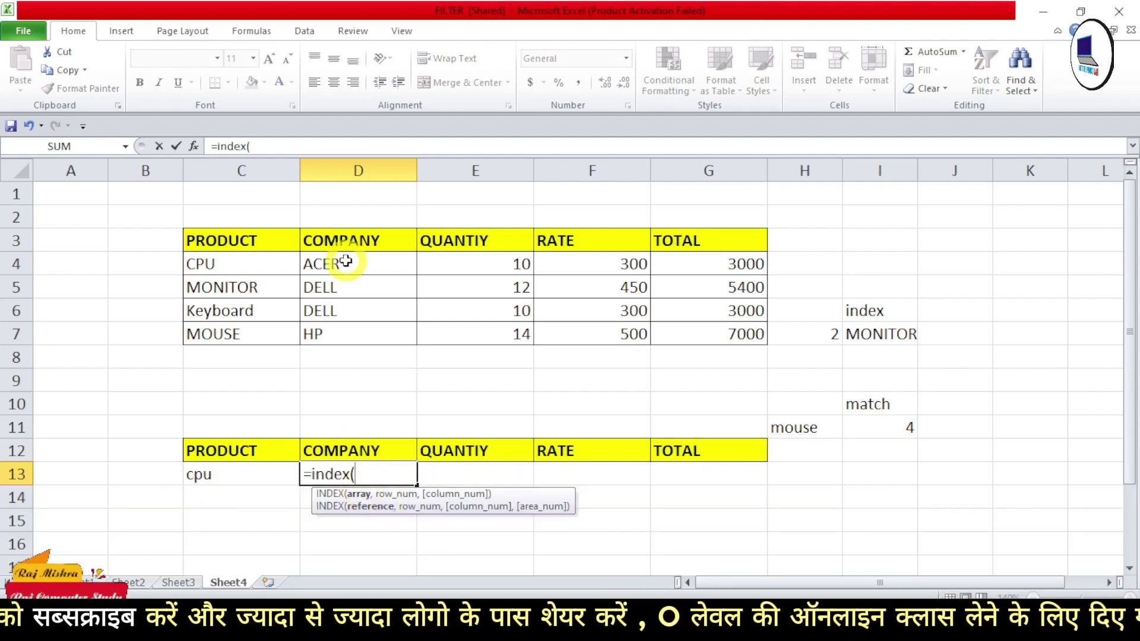
drag(344, 255, 351, 335)
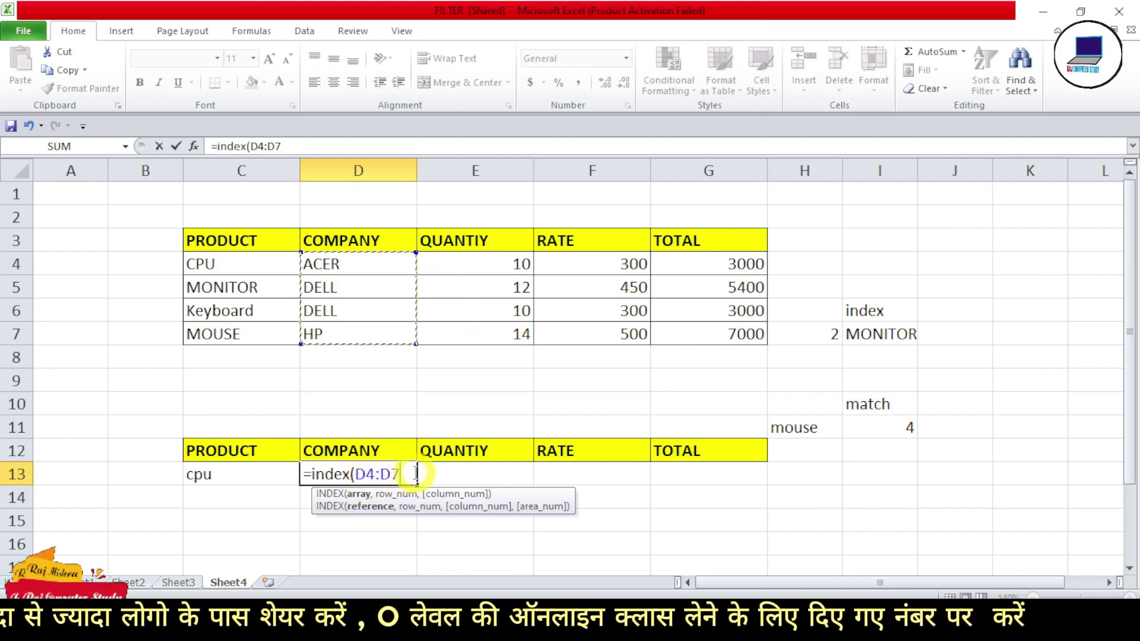
text(,)
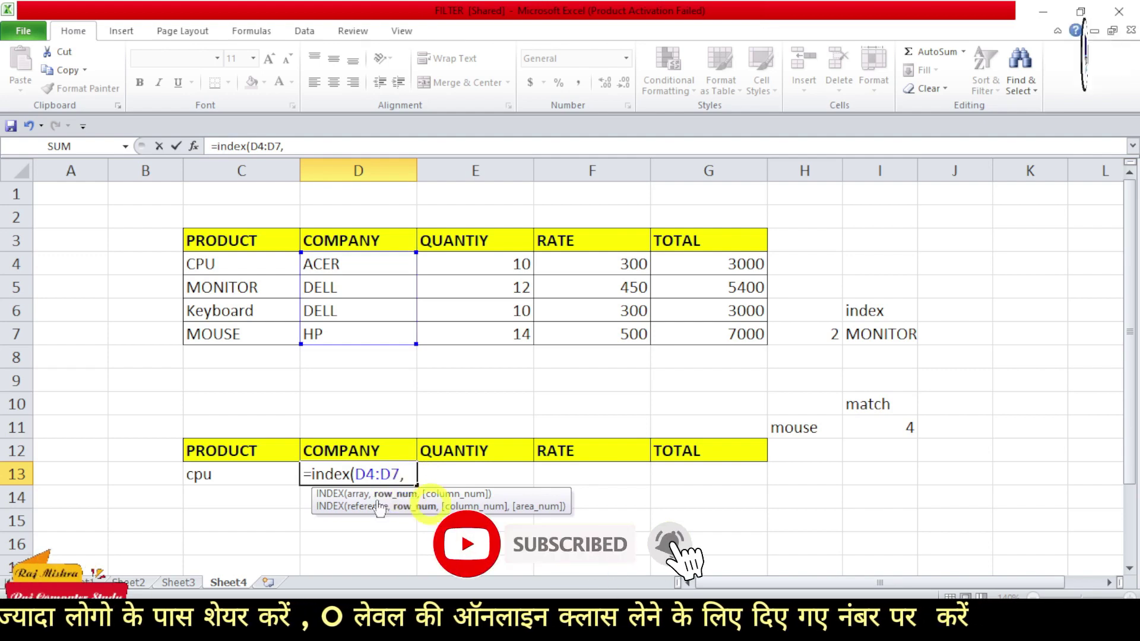
Step: Nest a MATCH function as the row number in the D13 formula, with the absolute reference $C$13 as lookup value
text(m)
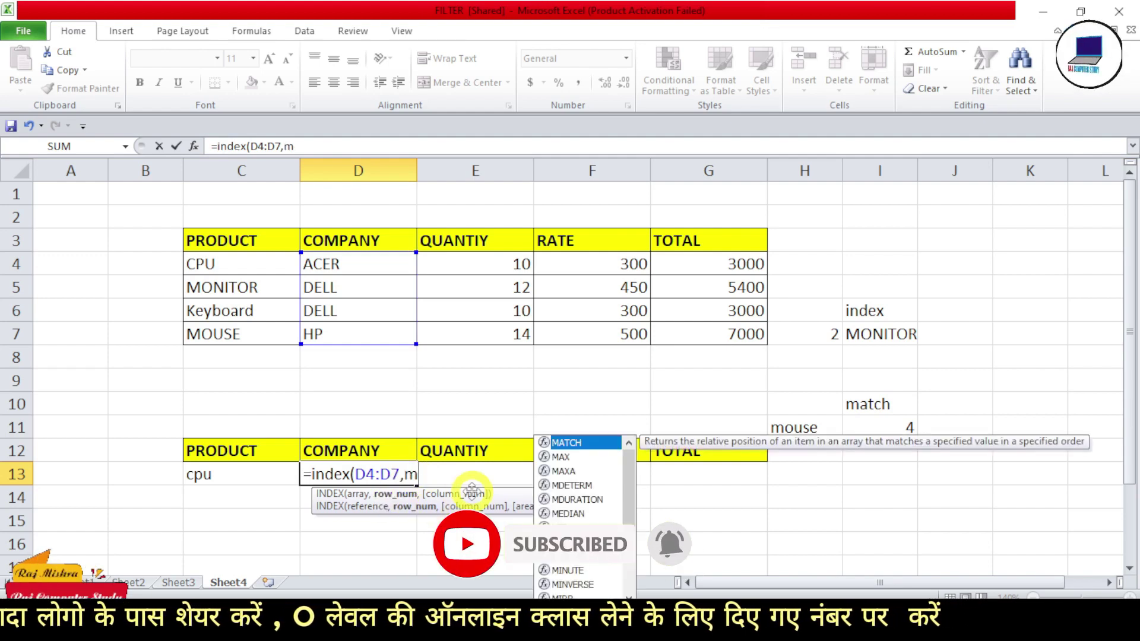
text(atch()
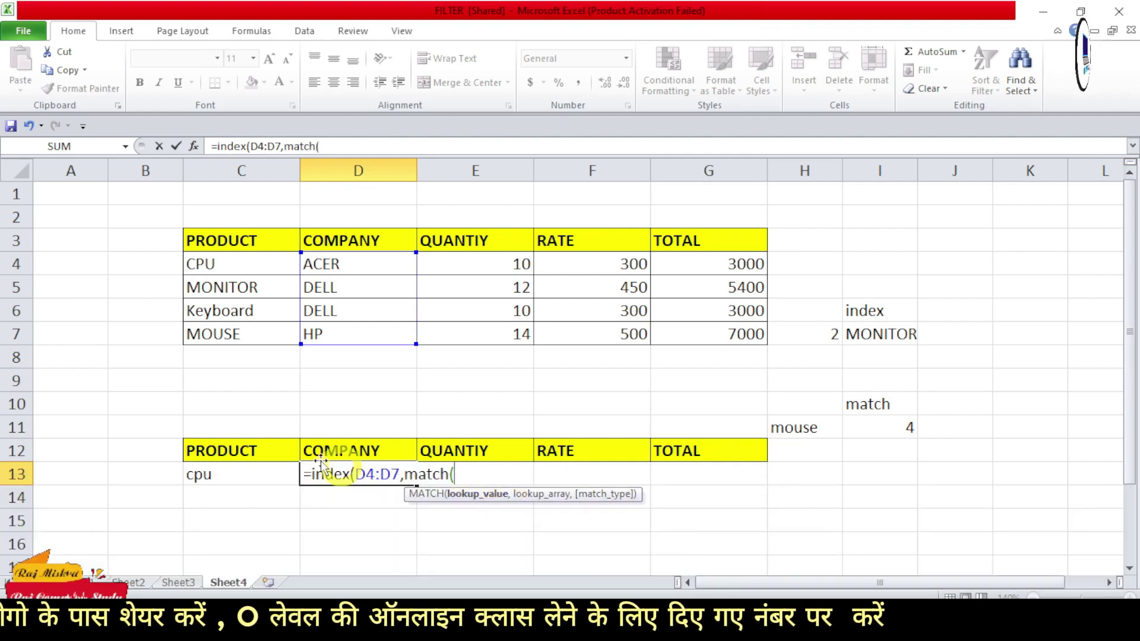
click(241, 473)
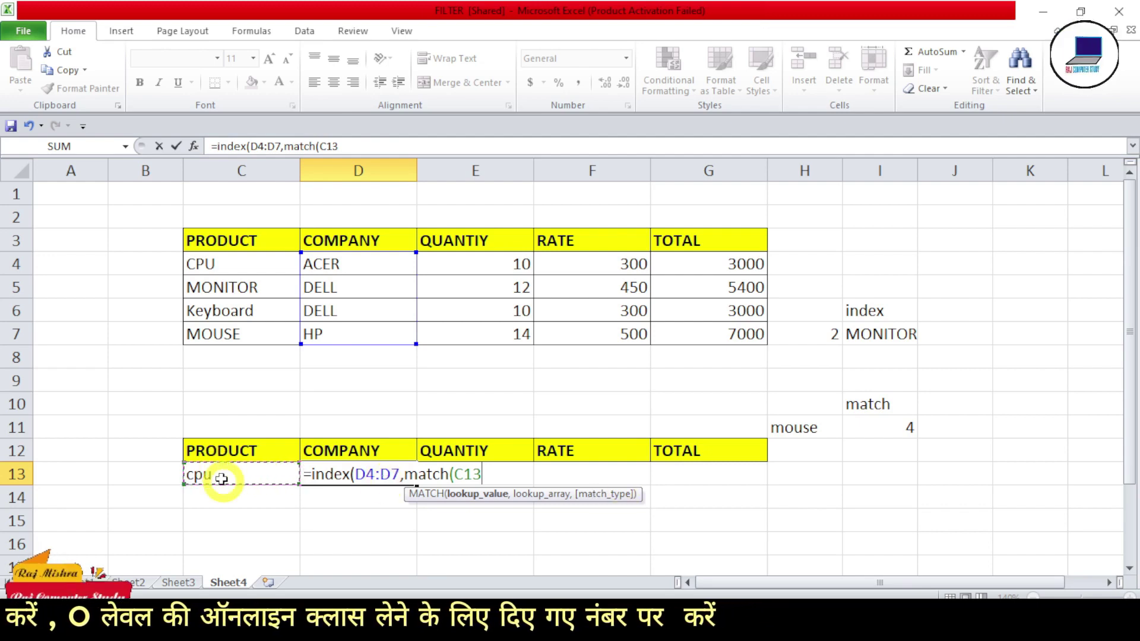
key(F4)
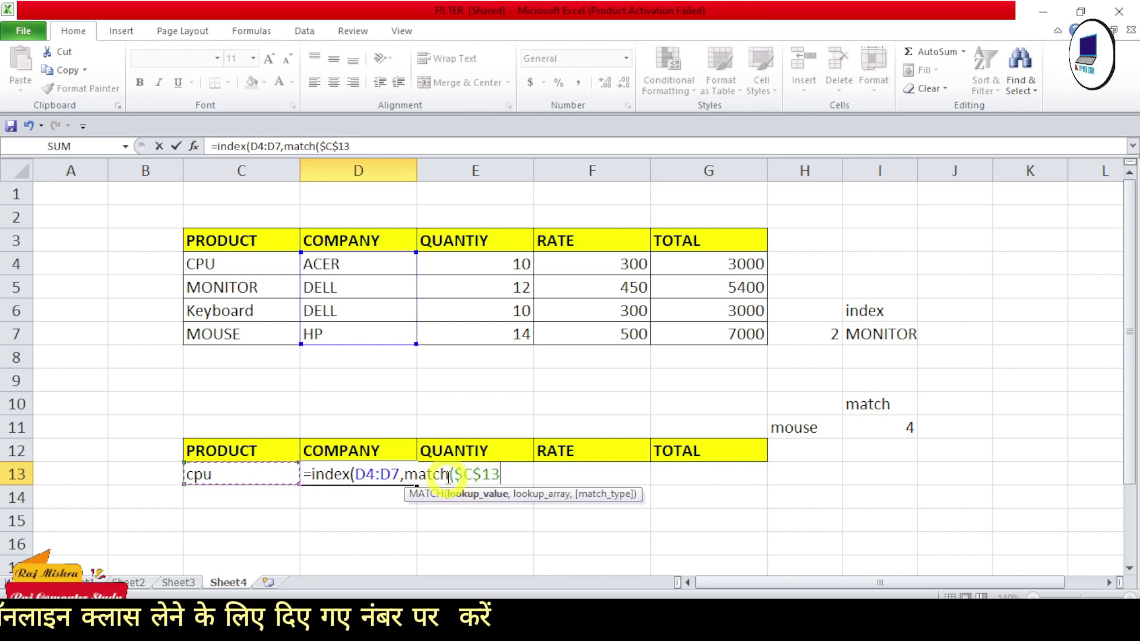
text(,)
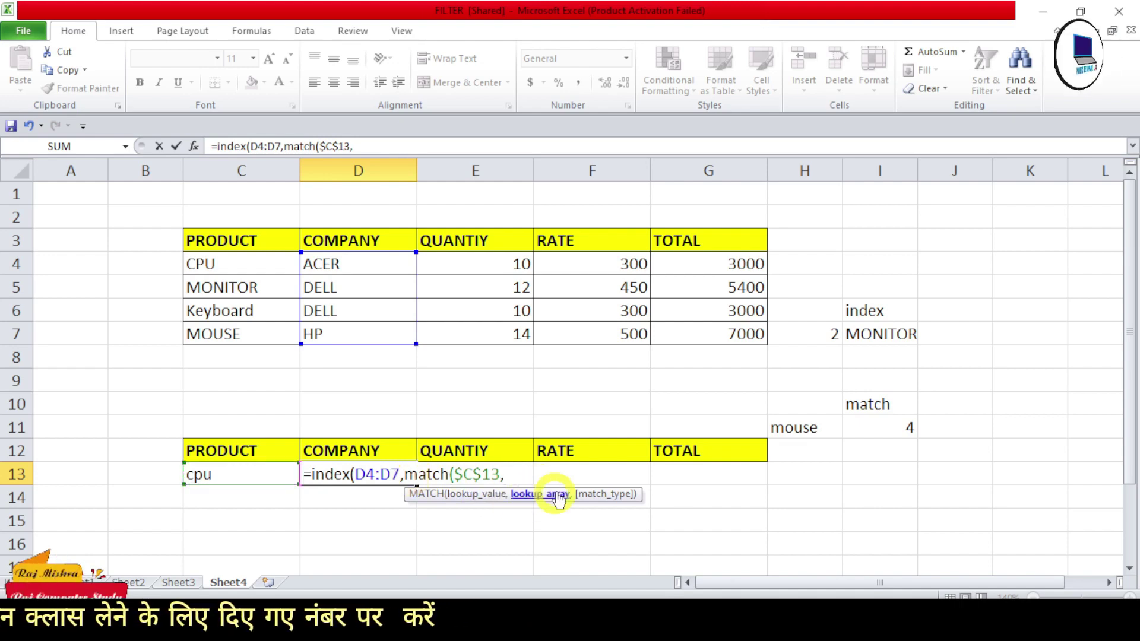
Step: Complete the D13 match with the absolute product range $C$4:$C$7 and match type 0, and fill the formula across to G13
click(236, 262)
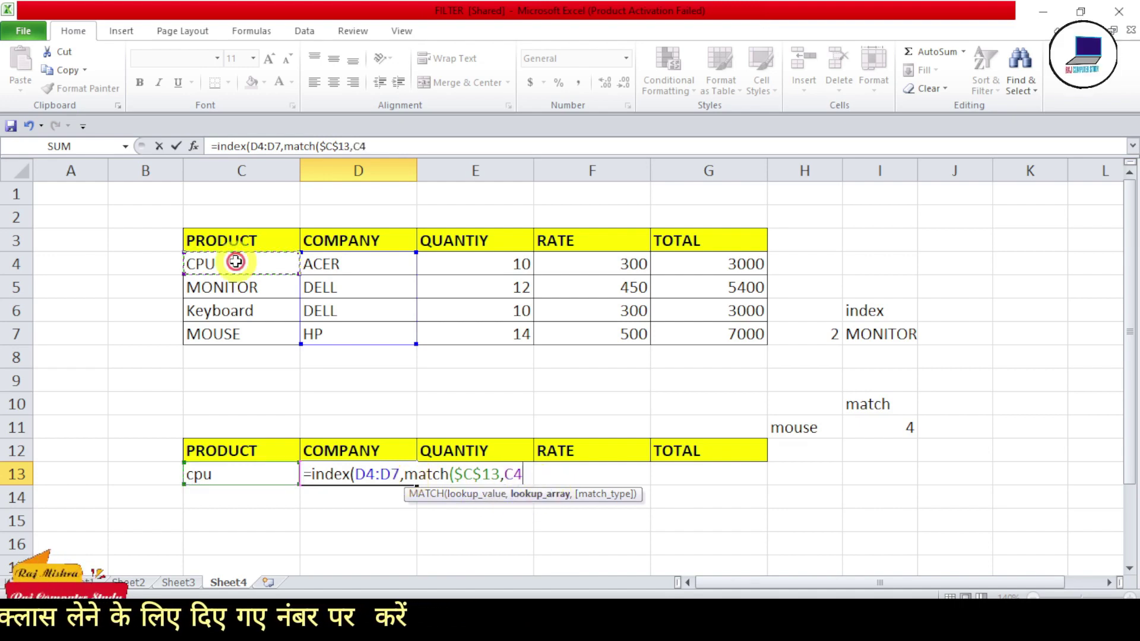
drag(236, 261, 254, 343)
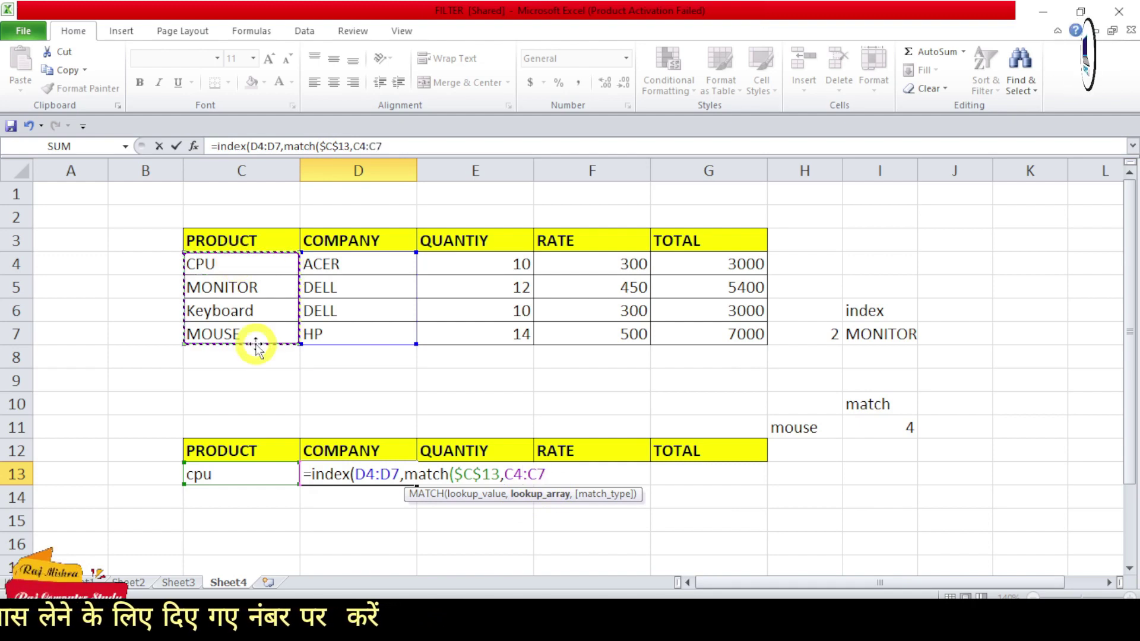
key(F4)
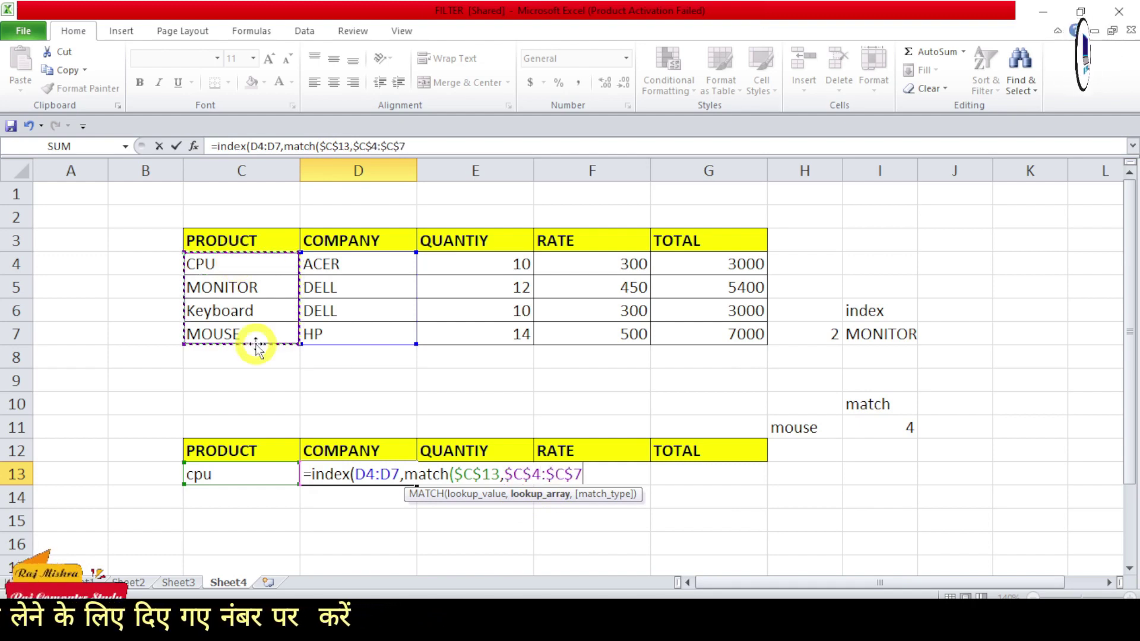
text(,0)
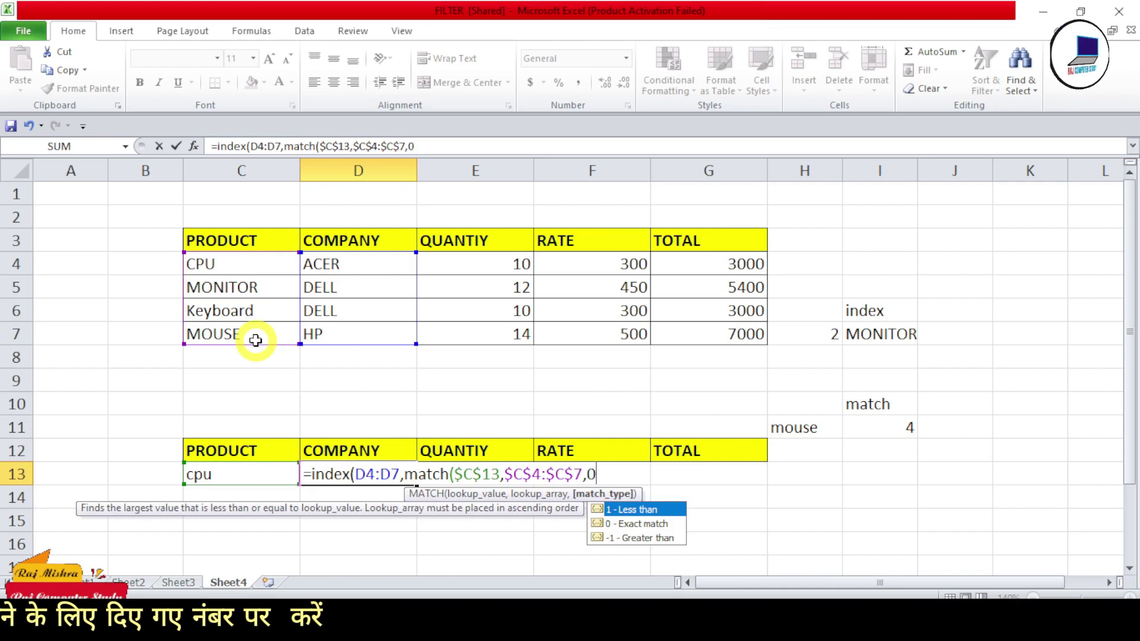
text()))
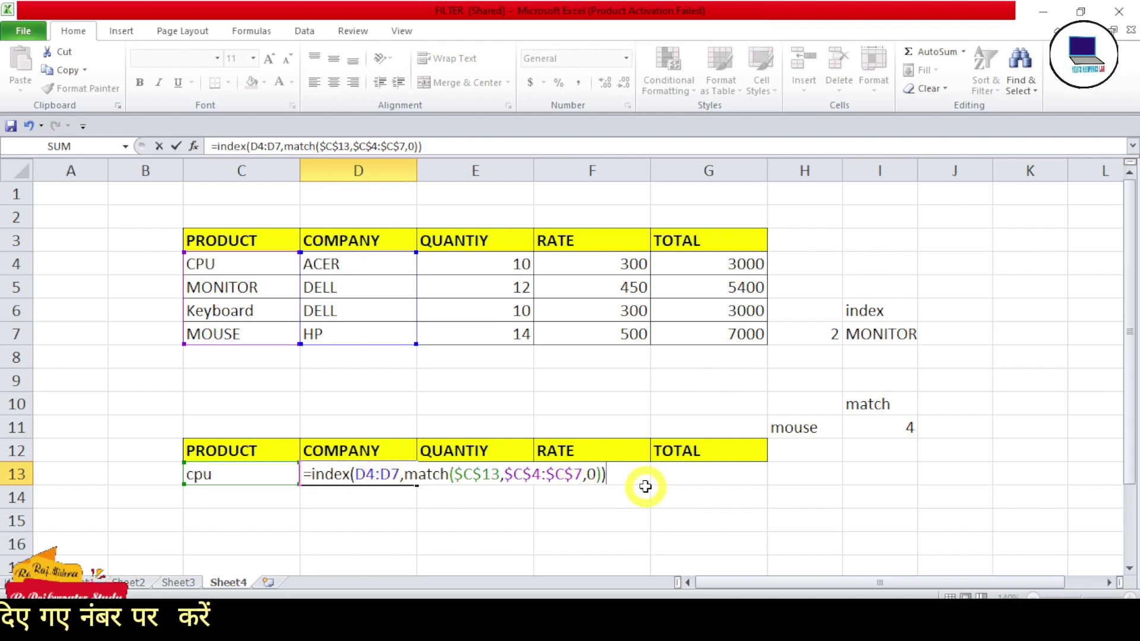
key(ctrl+Return)
drag(416, 485, 734, 482)
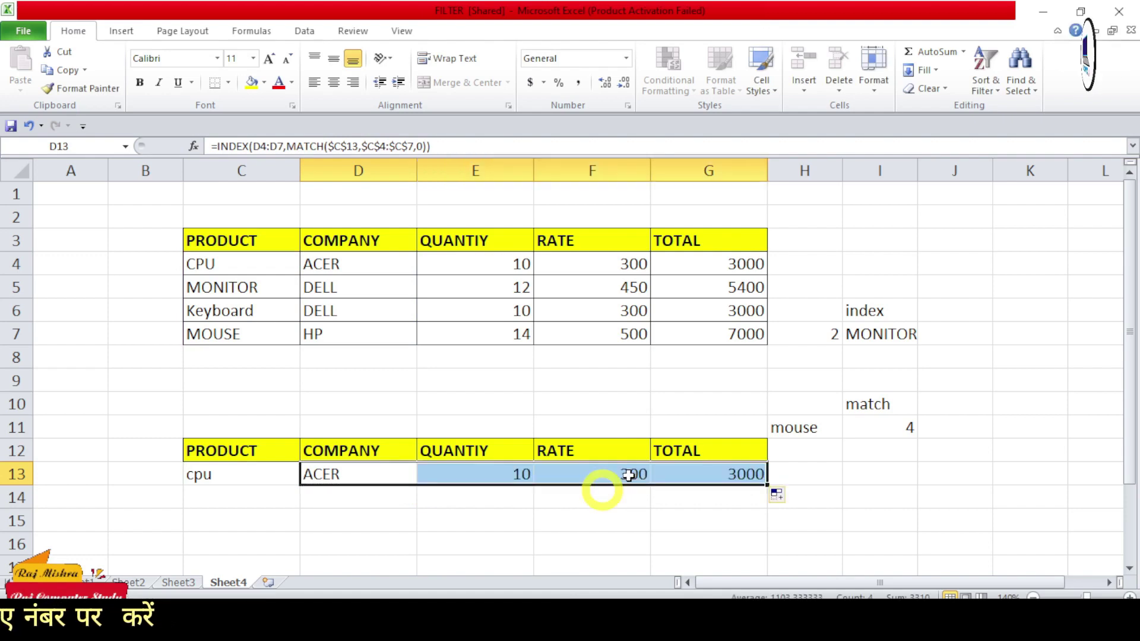
click(513, 514)
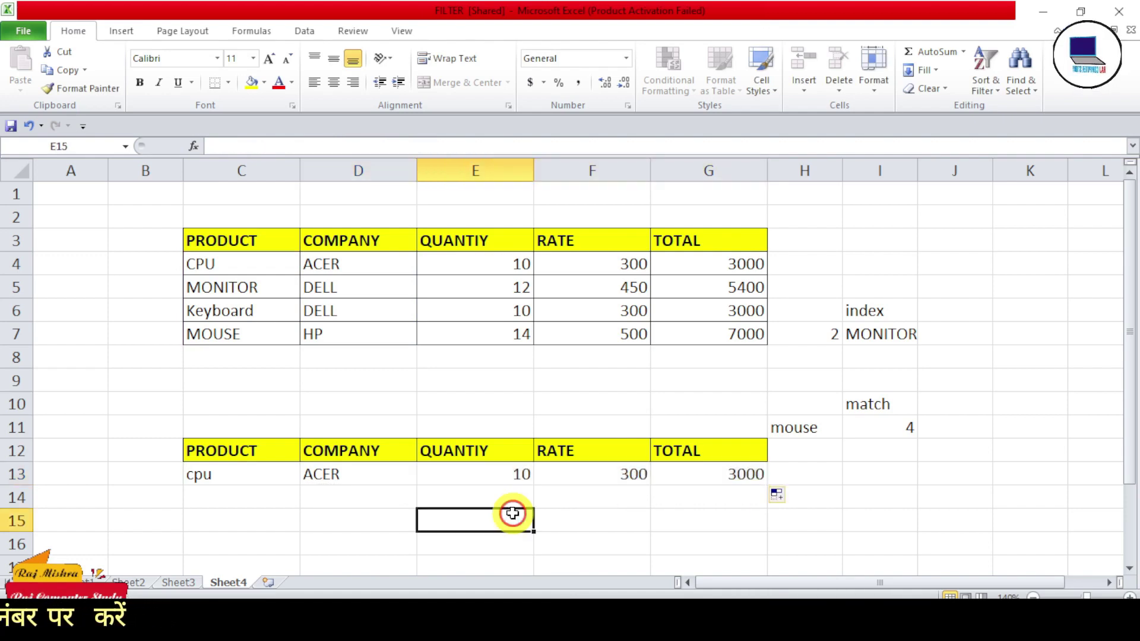
Step: Enter mouse as the lookup product in cell C13 of the second table
click(244, 475)
text(mouse)
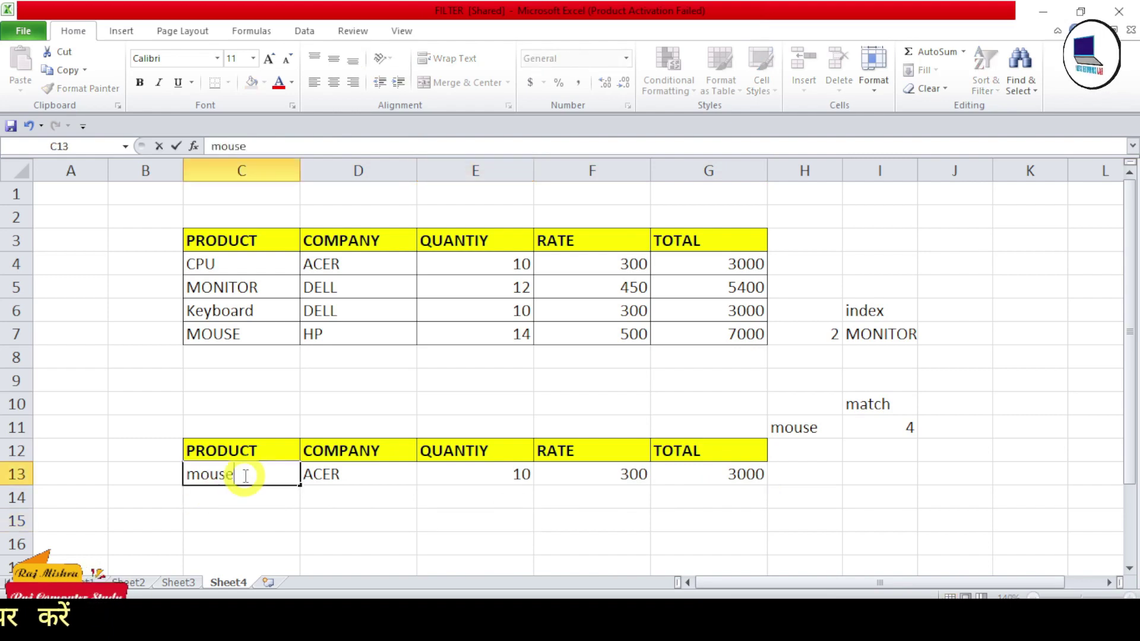
key(Return)
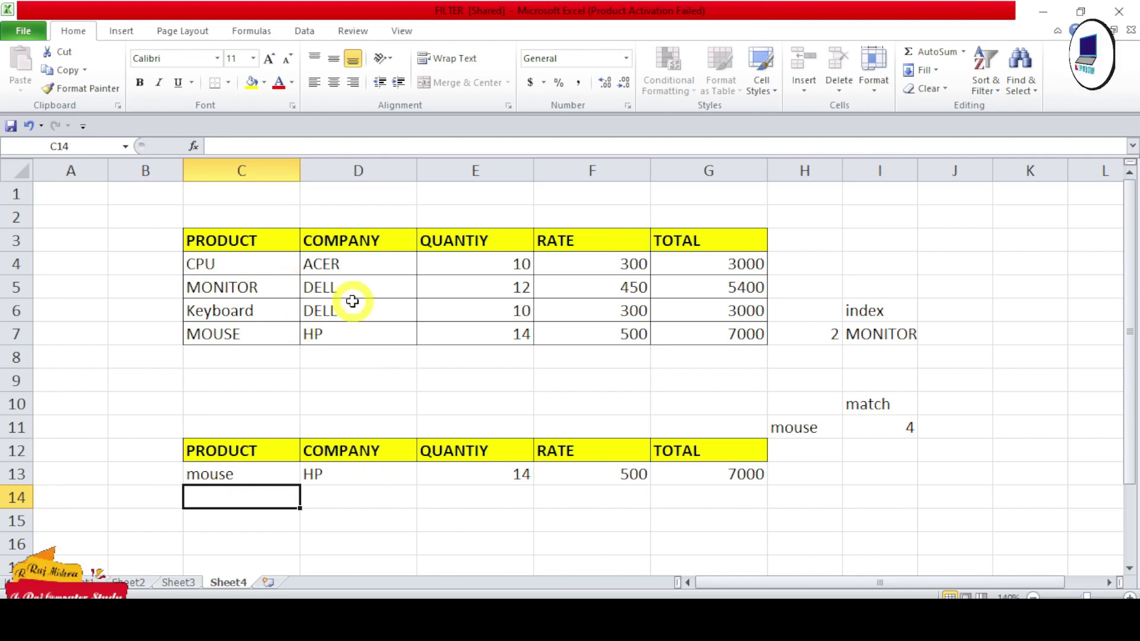
click(365, 478)
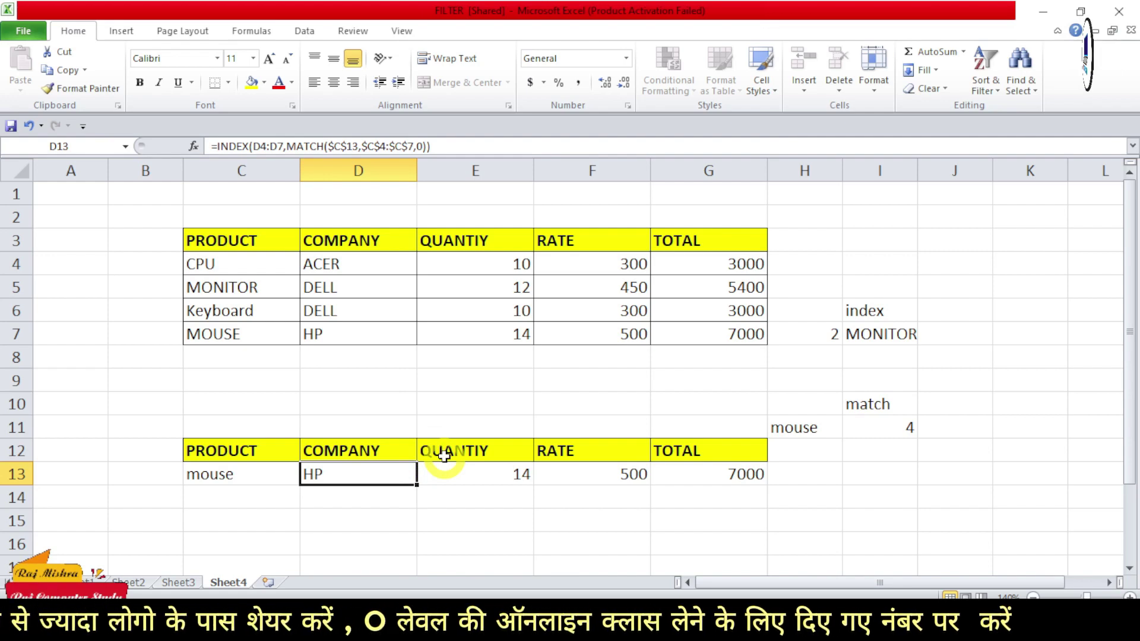
drag(262, 517, 768, 514)
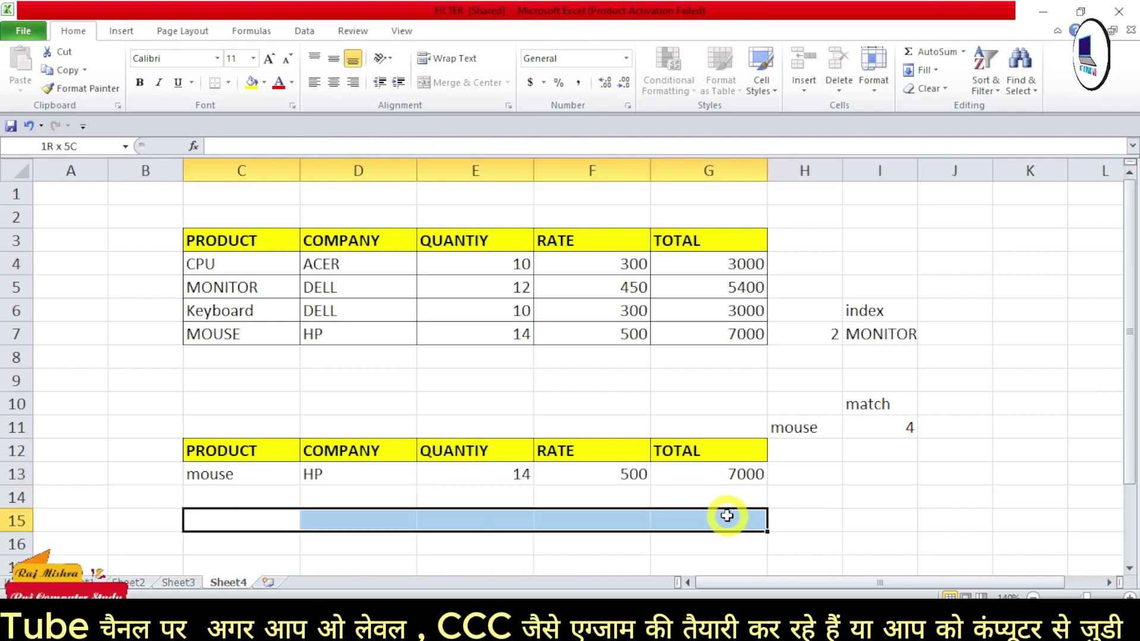
click(543, 522)
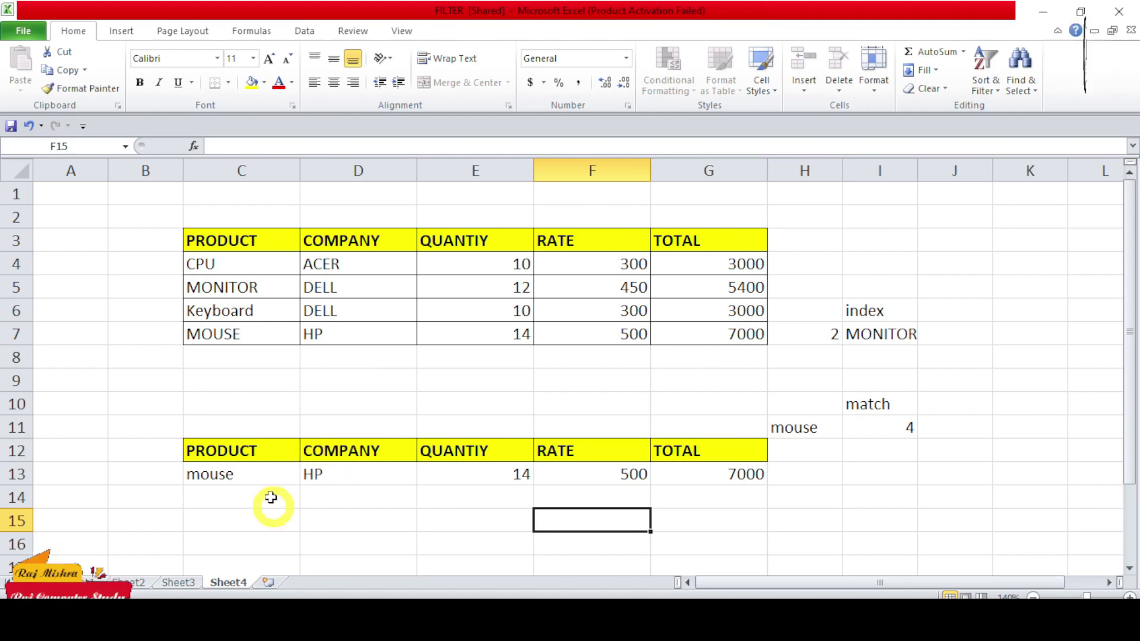
drag(267, 452, 699, 467)
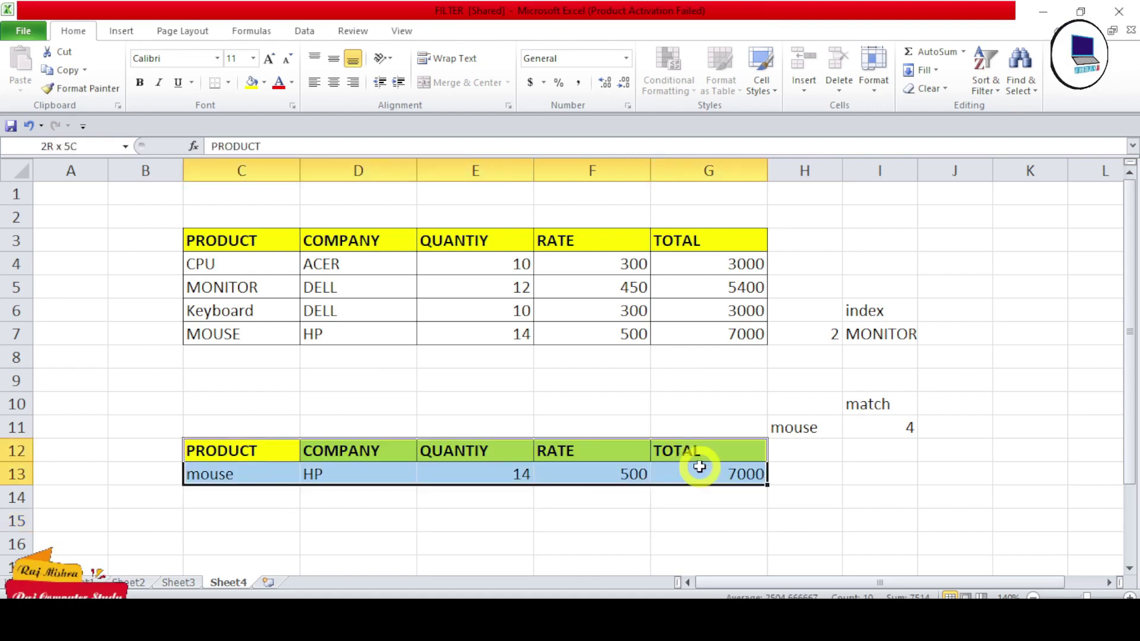
drag(231, 521, 709, 525)
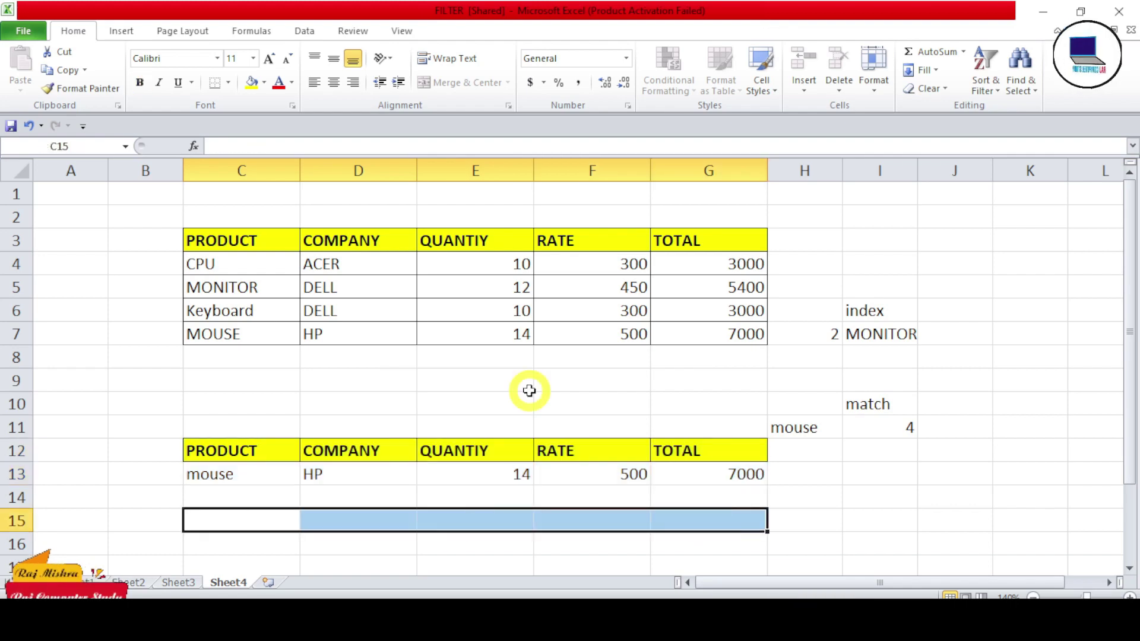
click(356, 310)
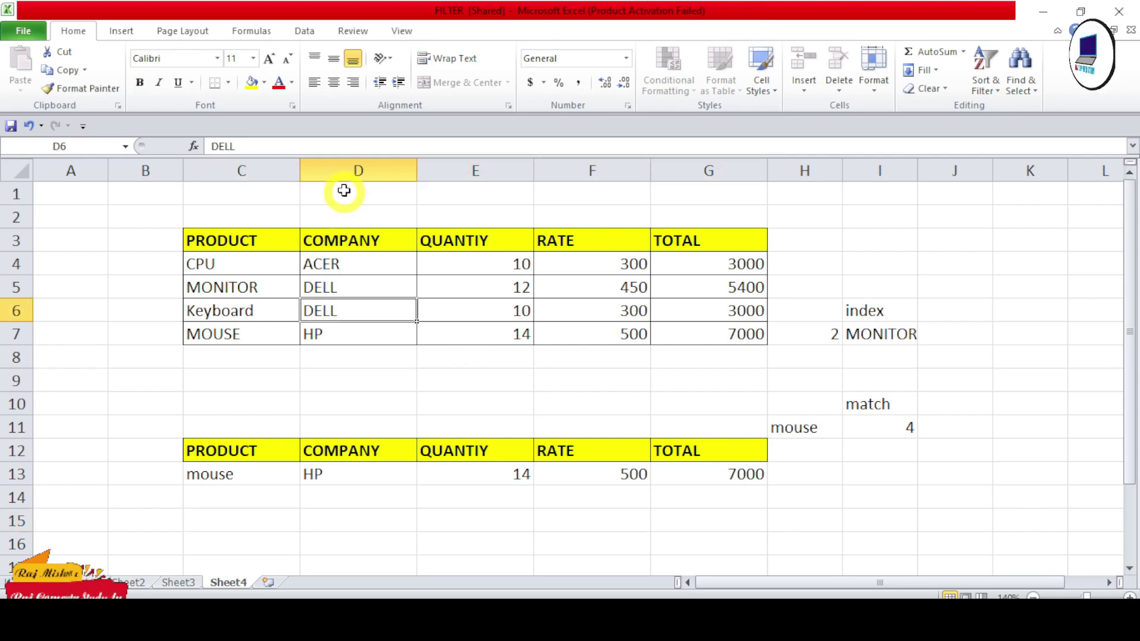
Step: Insert a blank column before the COMPANY column, running through both tables
drag(344, 190, 352, 451)
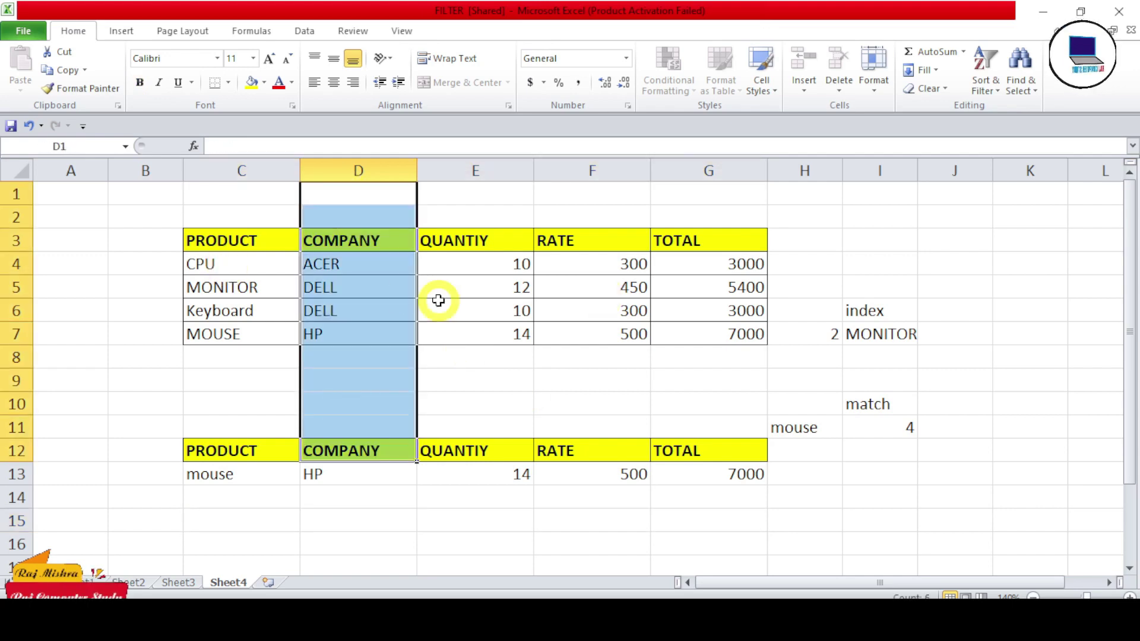
click(392, 291)
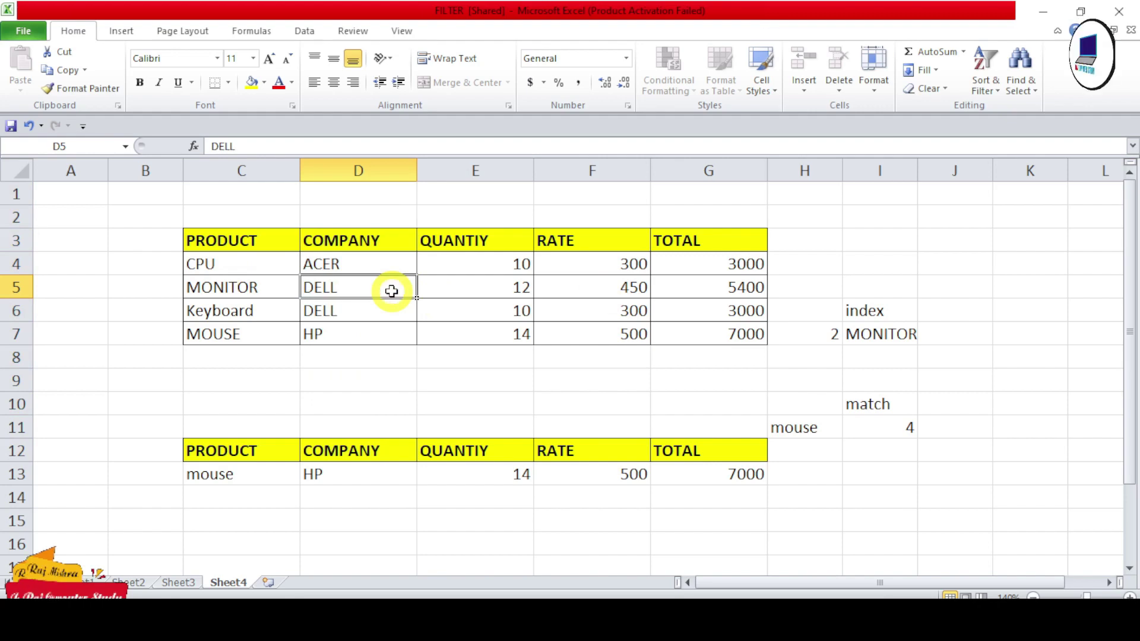
key(ctrl+space)
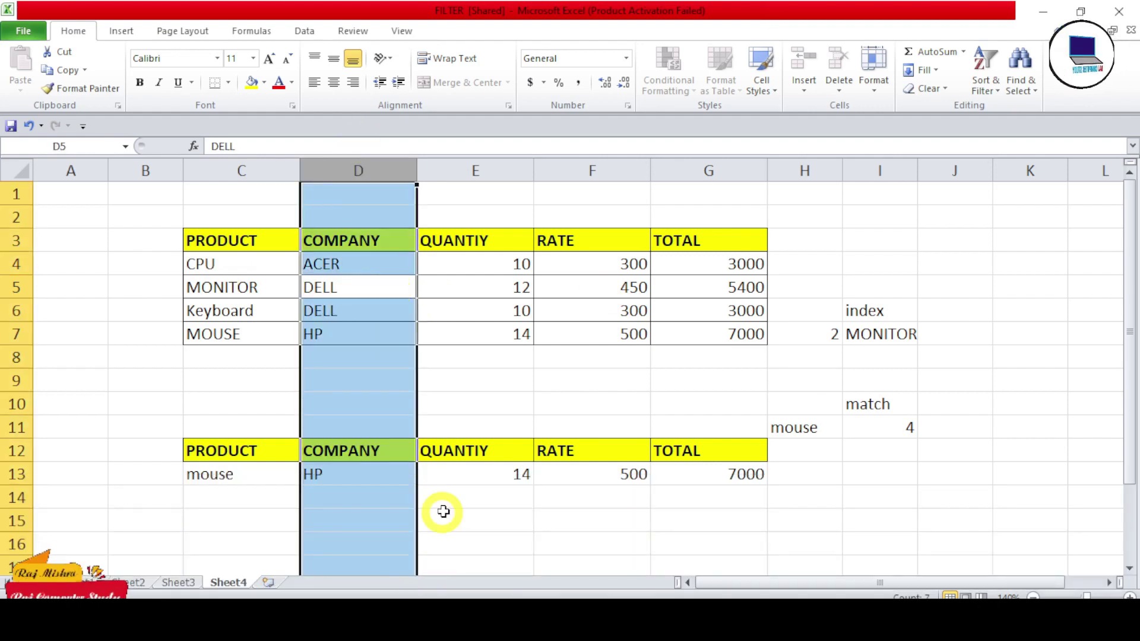
key(ctrl+KP_Add)
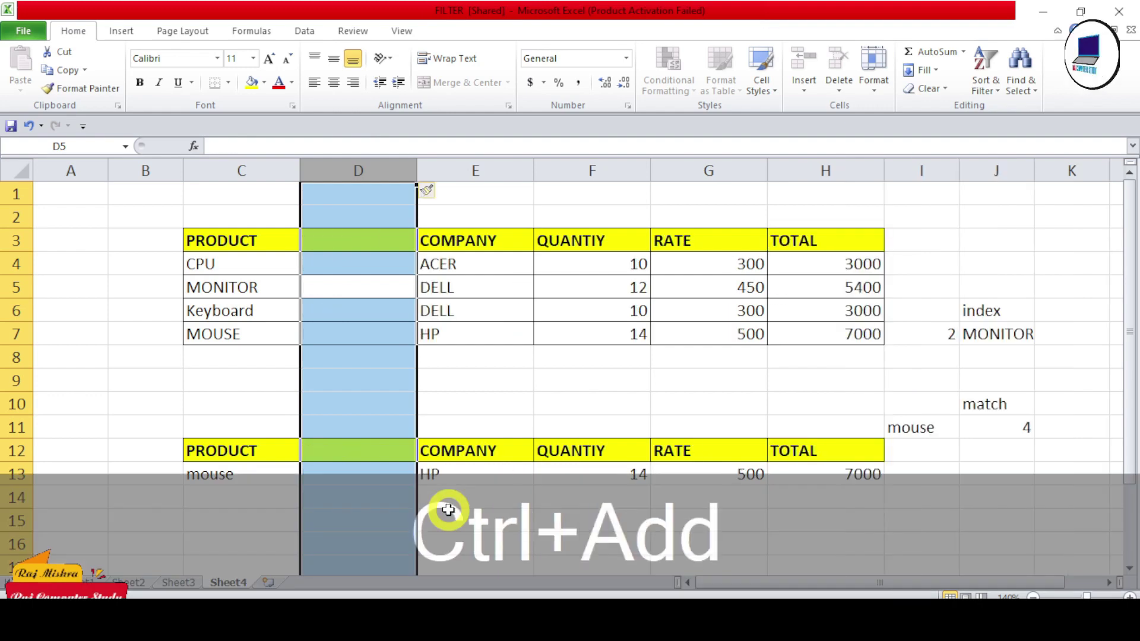
Step: Examine the blank column D and the row 13 lookup results of the second table, including the TOTAL formula in H13
drag(356, 241, 392, 545)
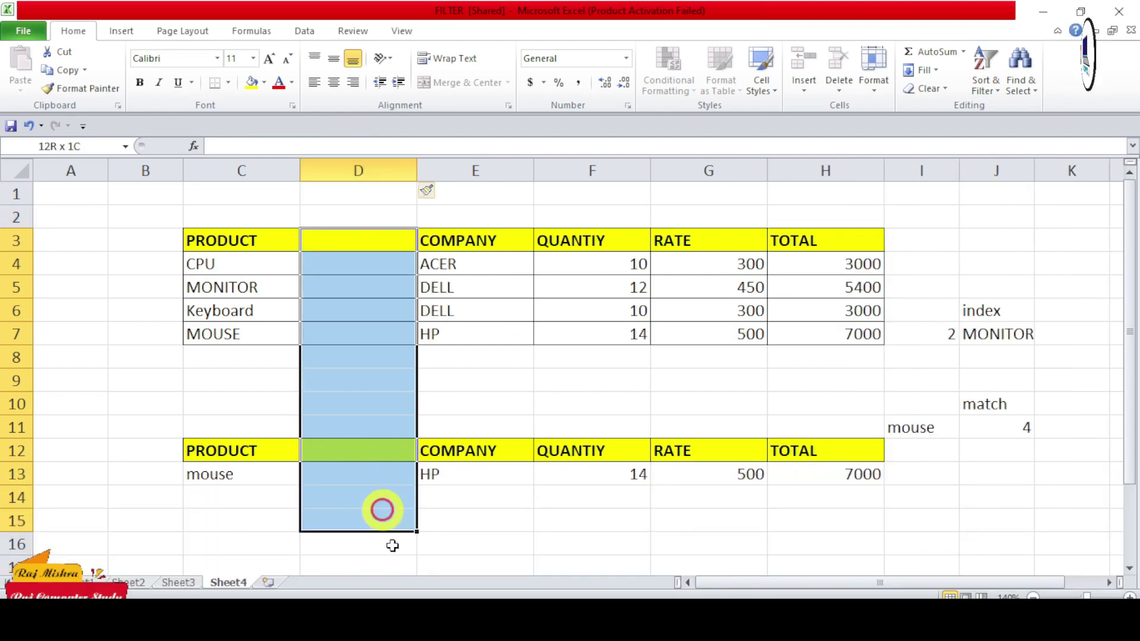
click(583, 559)
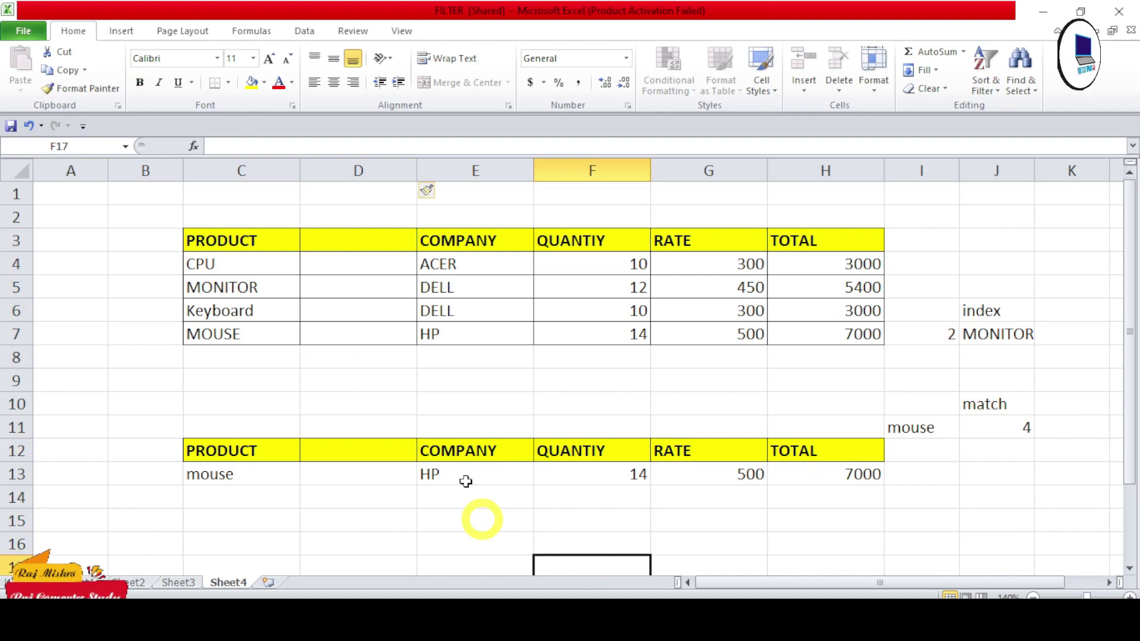
drag(356, 241, 359, 578)
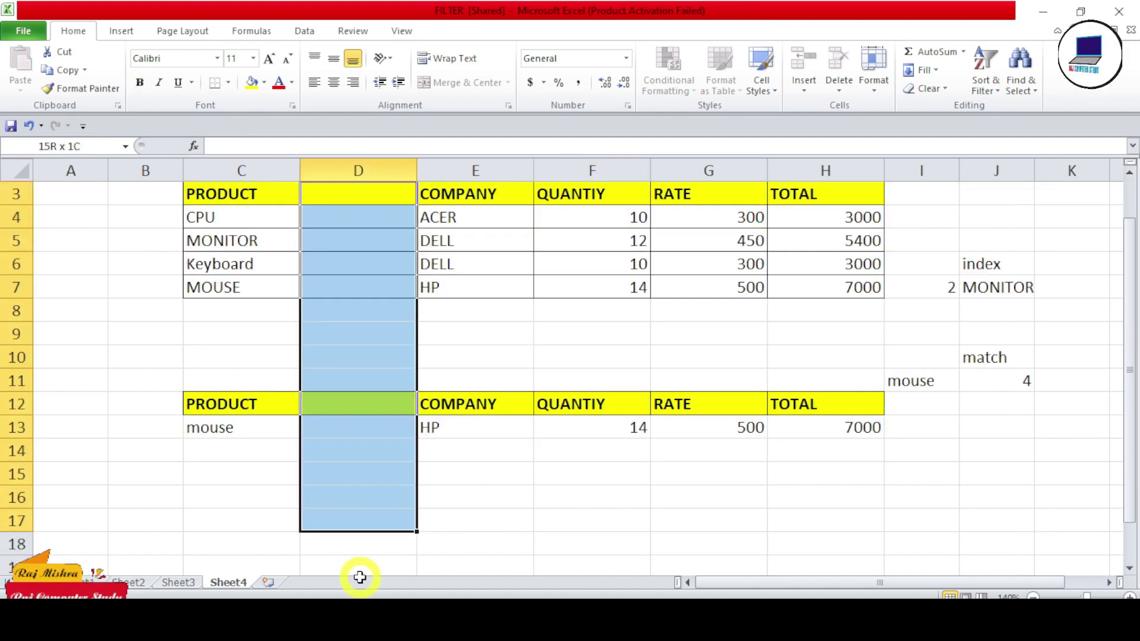
drag(285, 429, 831, 453)
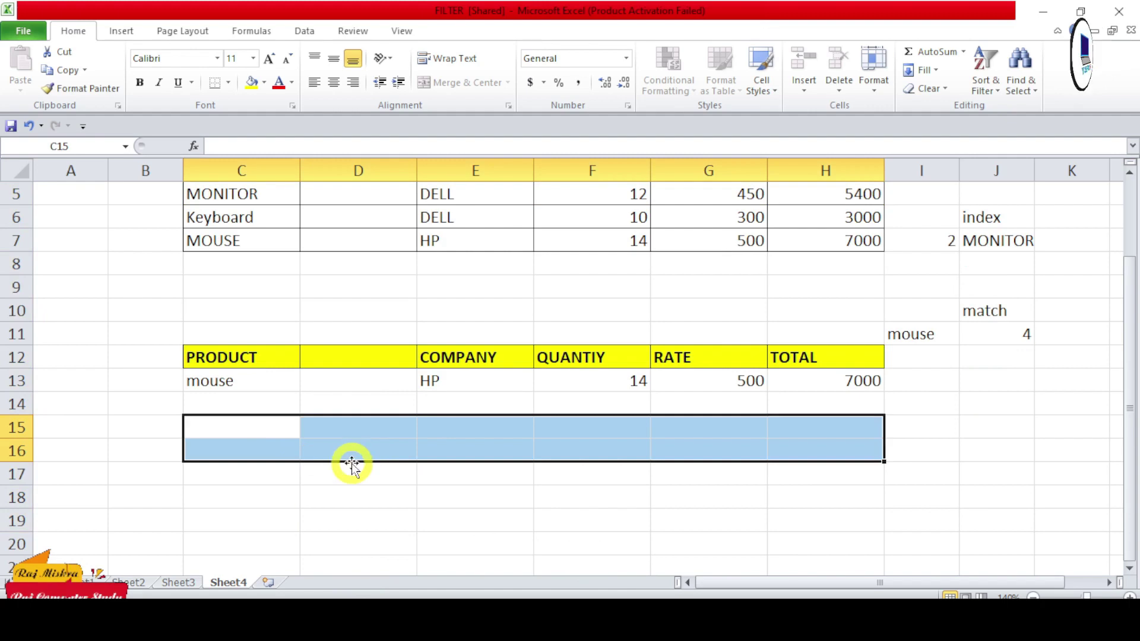
click(247, 391)
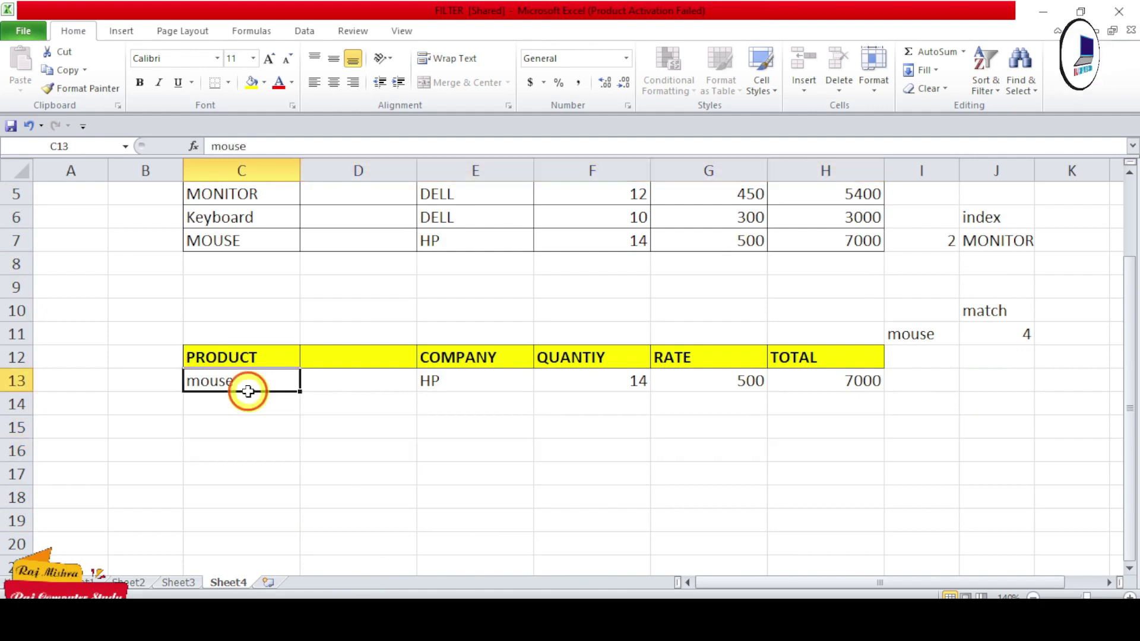
drag(243, 359, 831, 383)
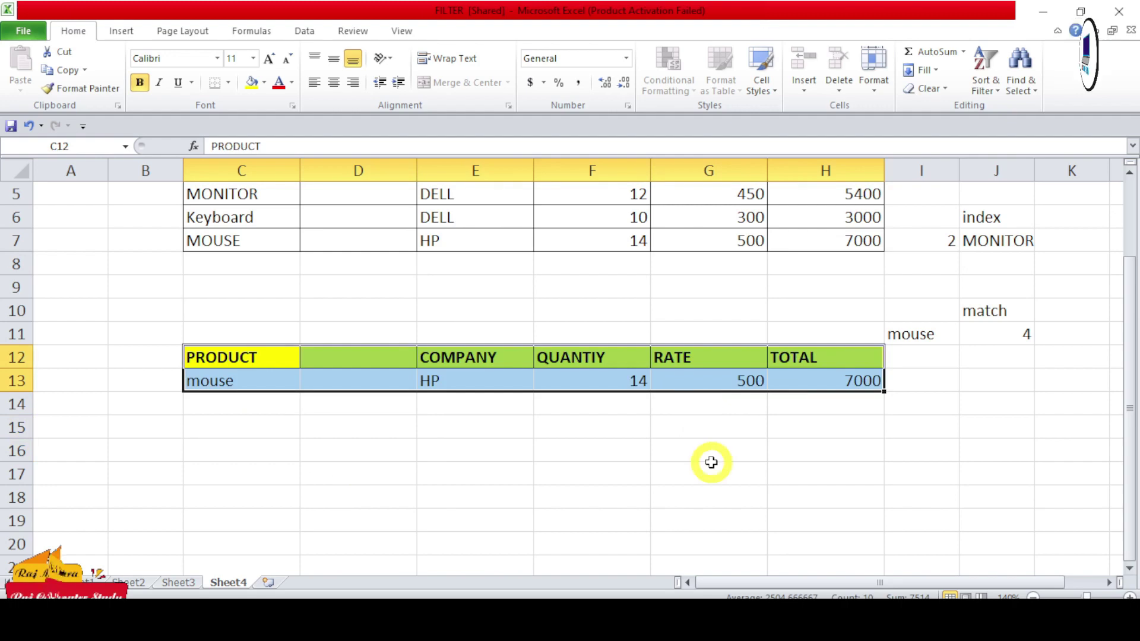
scroll(548, 425, up, 2)
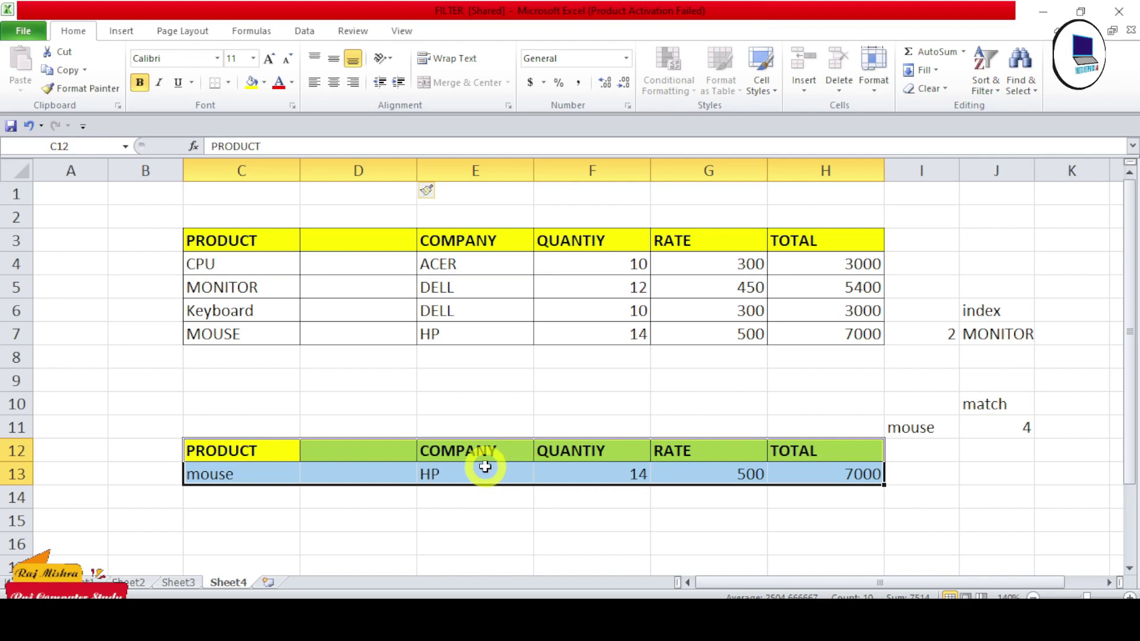
click(393, 244)
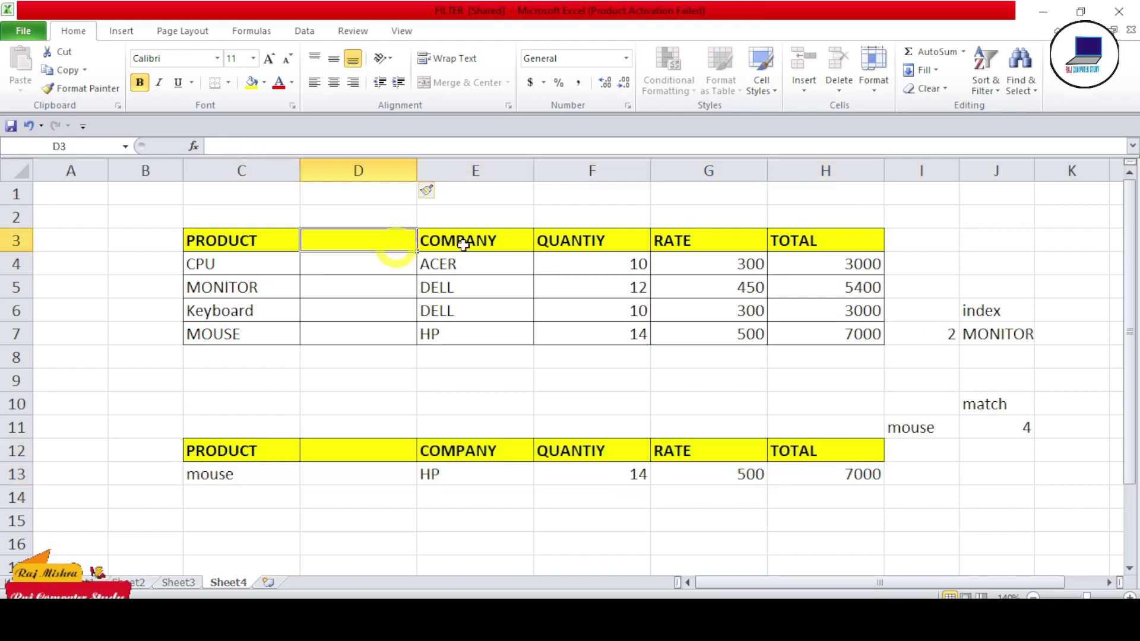
drag(463, 245, 468, 270)
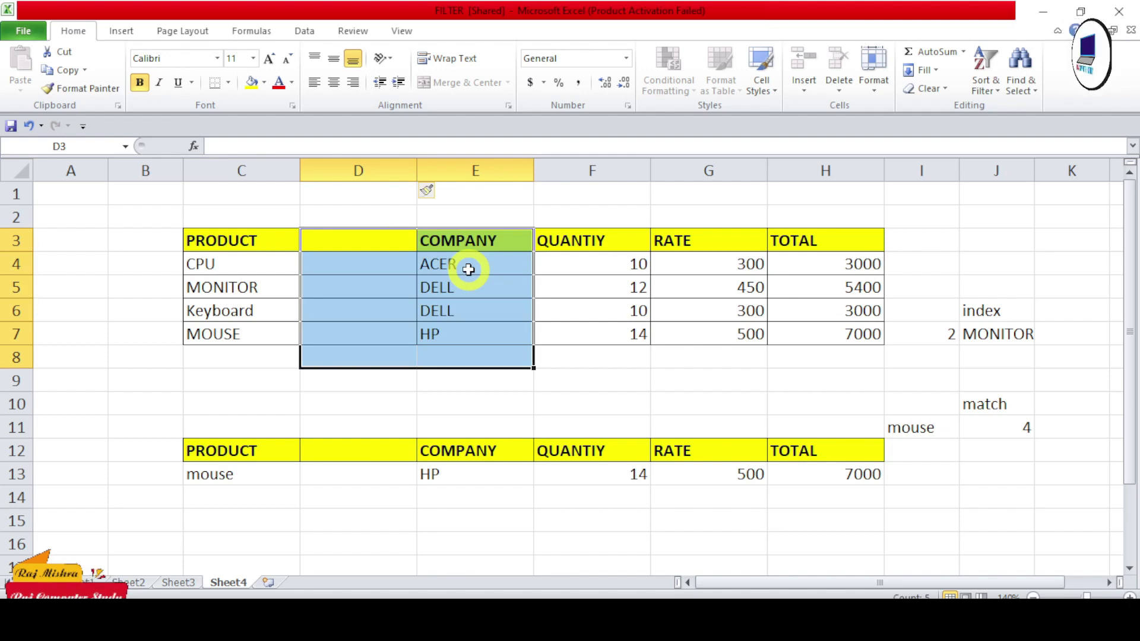
click(639, 456)
click(819, 472)
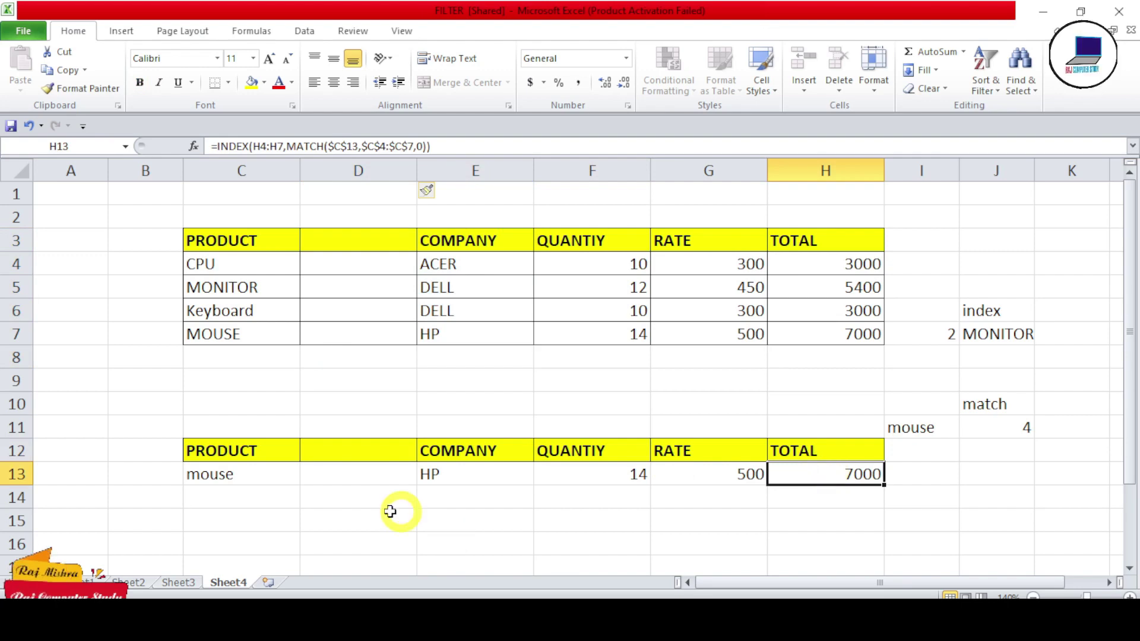
drag(279, 517, 820, 535)
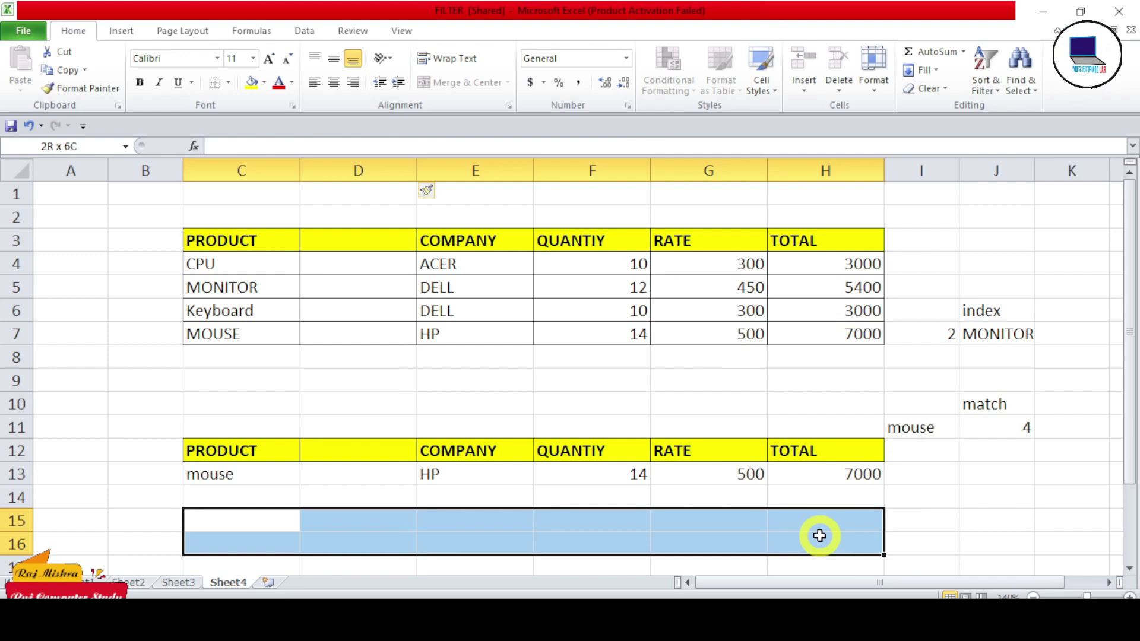
Step: Review the inserted blank cells D3:D7 in the upper table and the complete lookup table in C12:H13
click(358, 498)
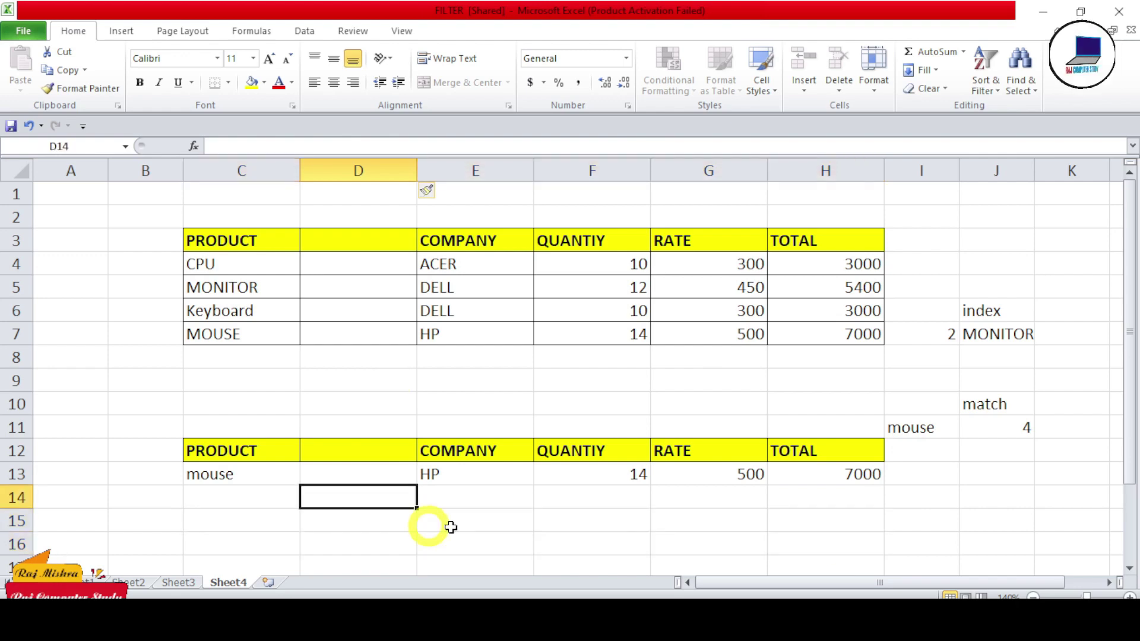
drag(356, 240, 393, 328)
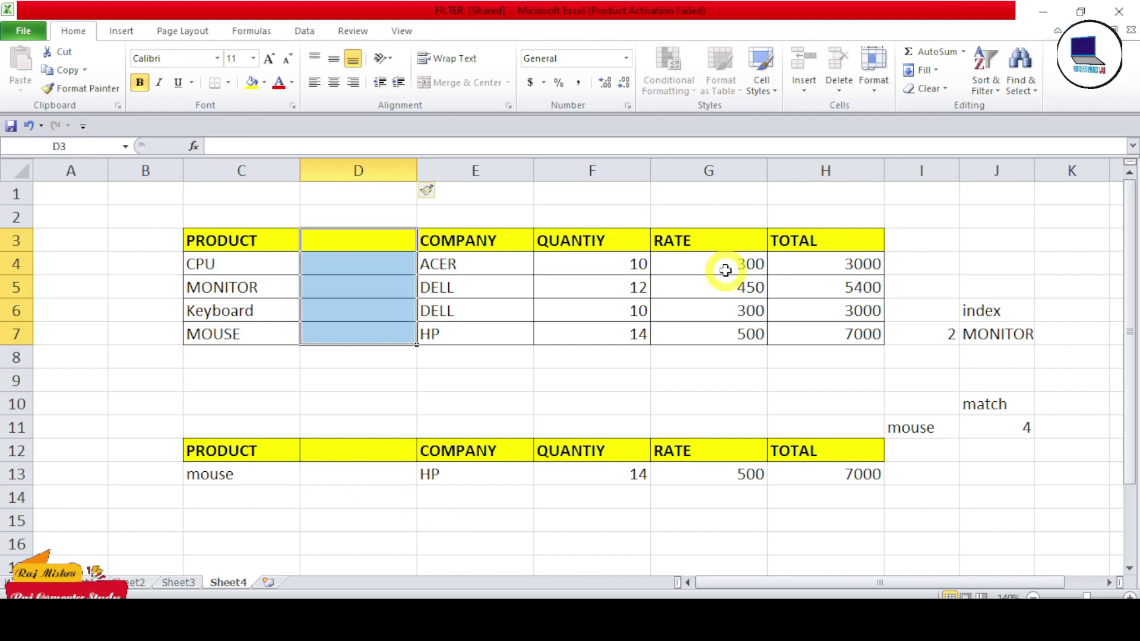
drag(238, 521, 722, 522)
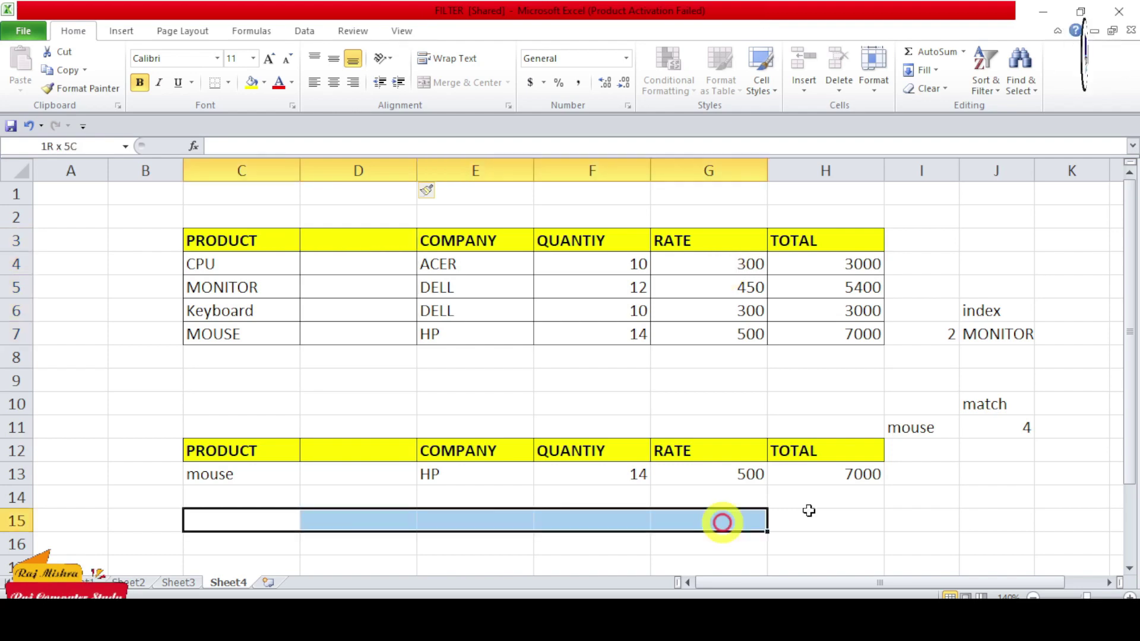
drag(808, 511, 834, 511)
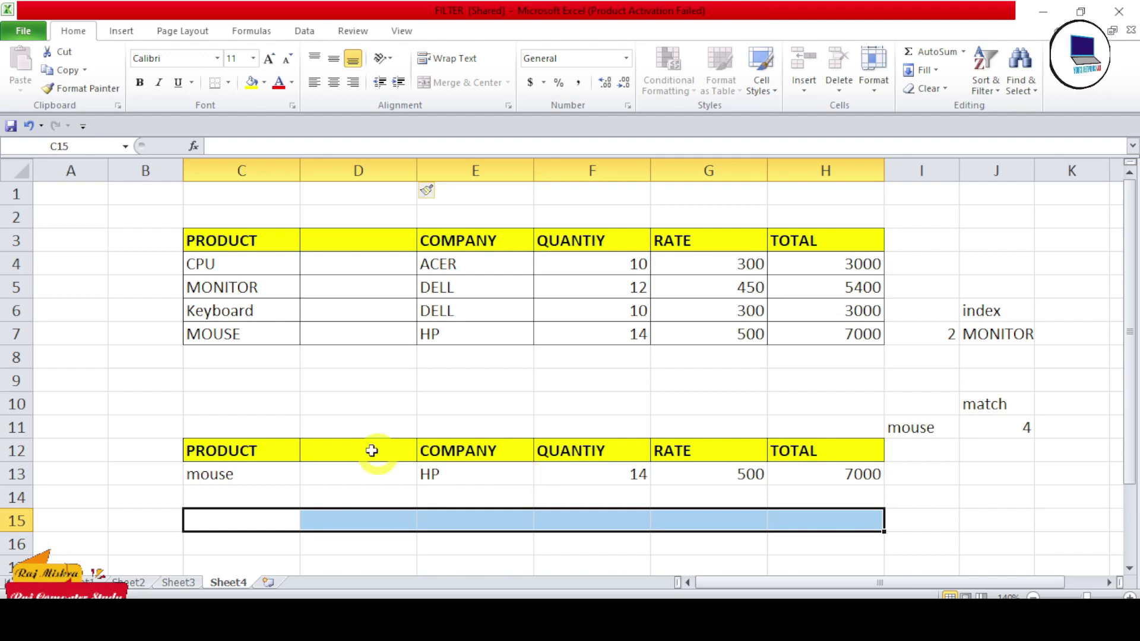
drag(252, 450, 830, 470)
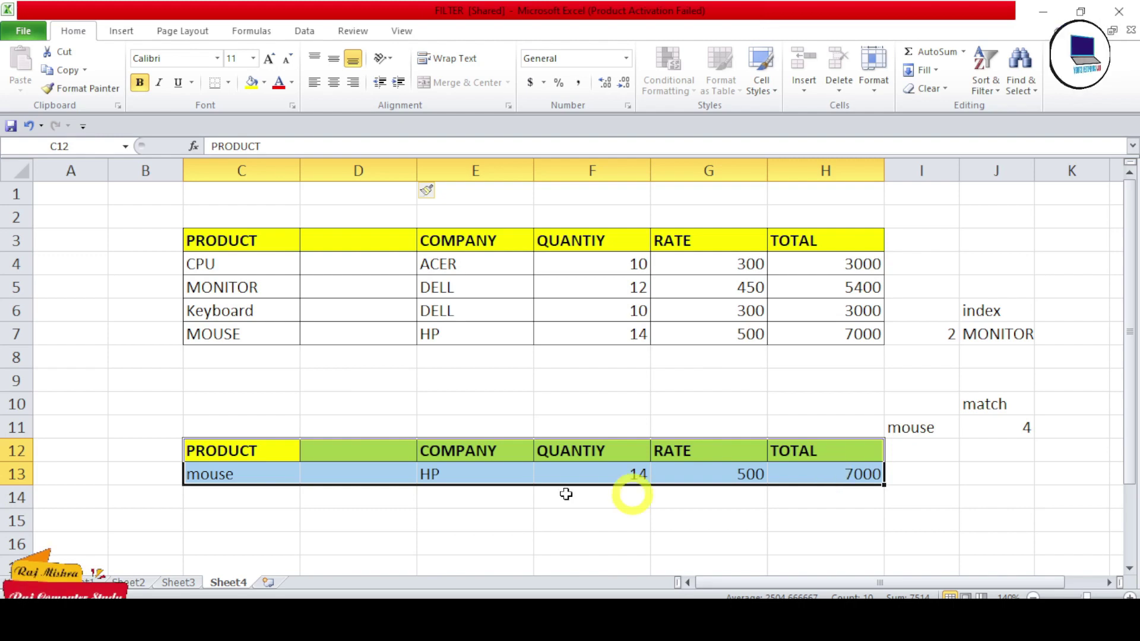
click(774, 453)
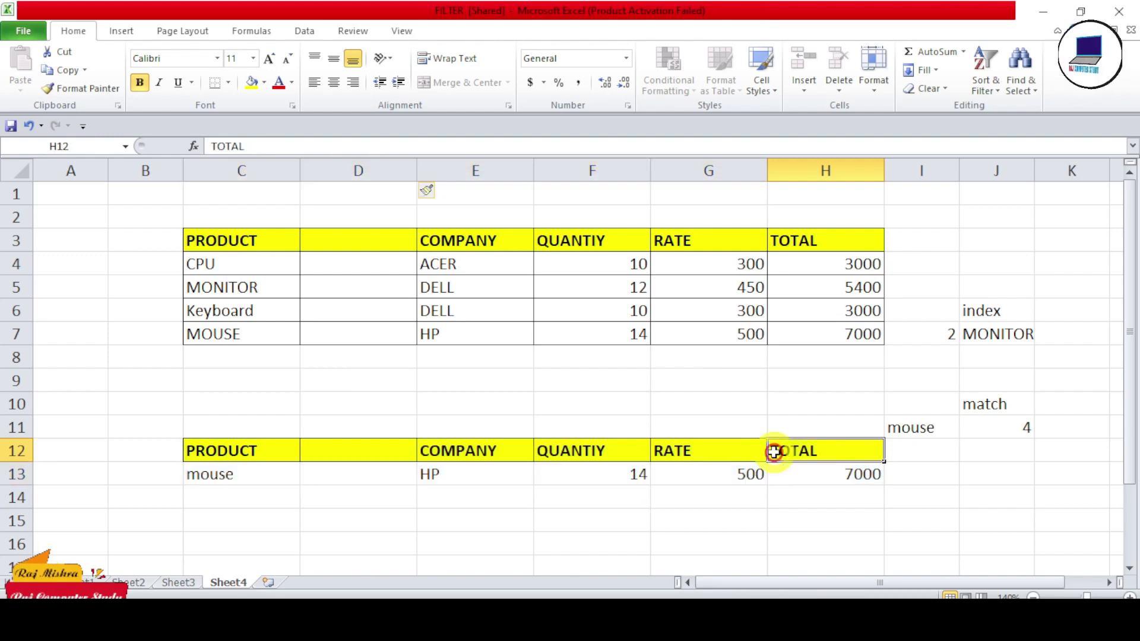
drag(242, 451, 854, 475)
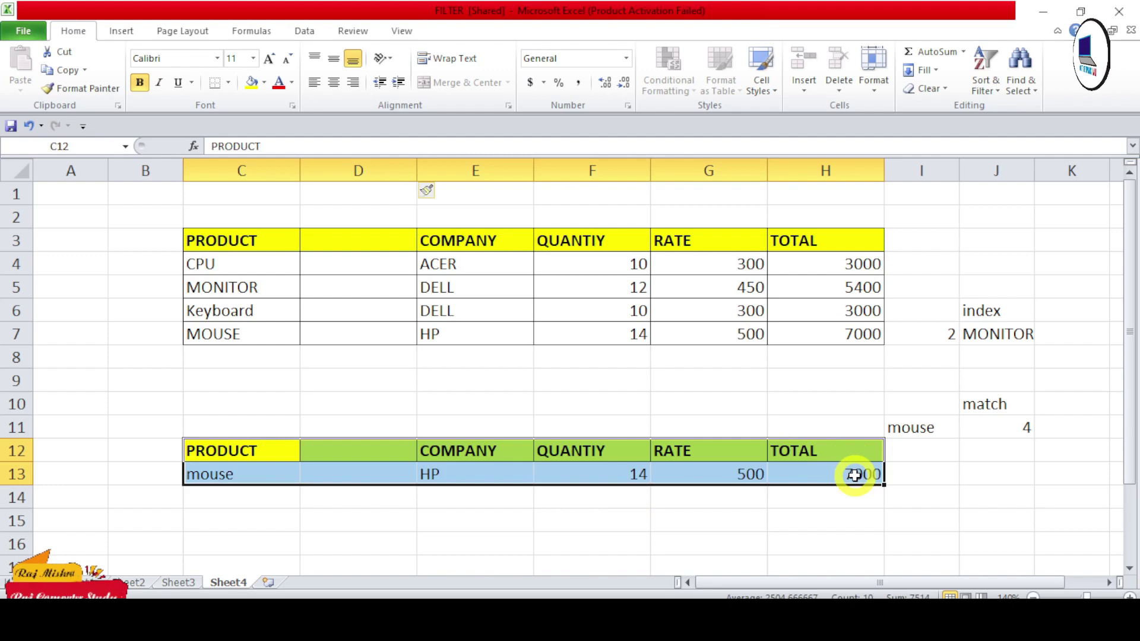